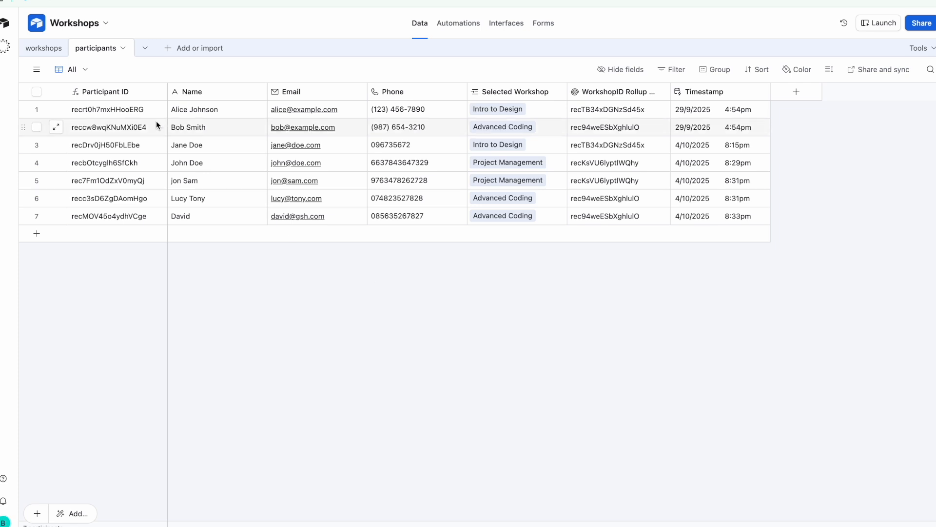
Switch to the workshops table, which lists the three workshops
{"action": "left_click", "coordinate": [51, 53]}
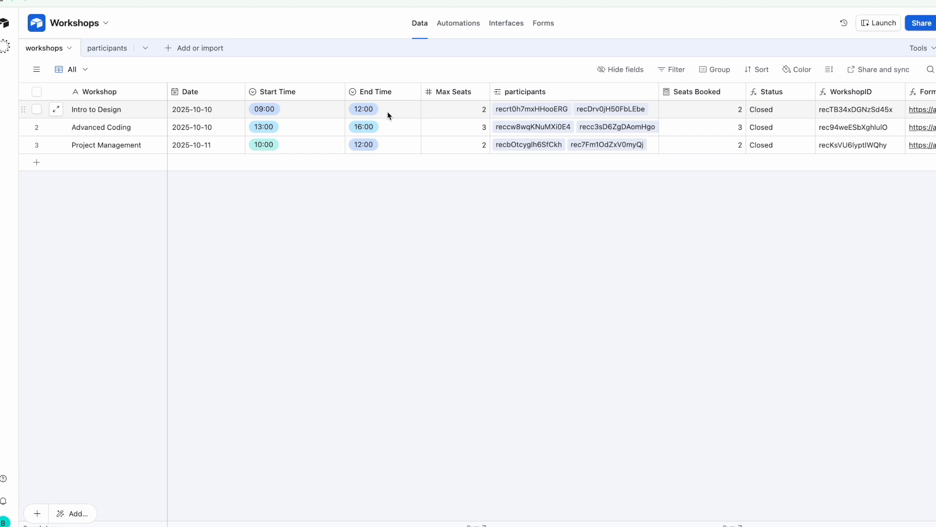
Make the Date field include time, with a shared Europe/Prague time zone for all collaborators
{"action": "left_click", "coordinate": [209, 93]}
{"action": "double_click", "coordinate": [209, 93]}
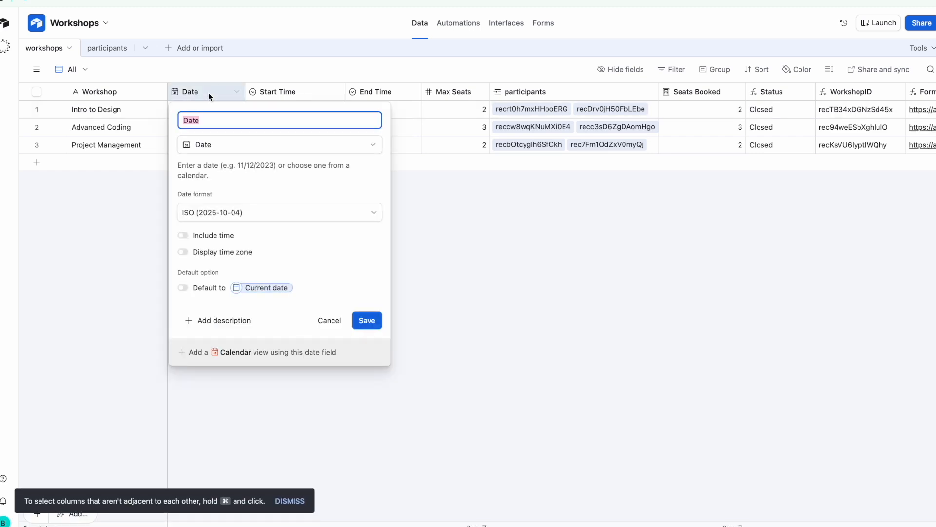
{"action": "left_click", "coordinate": [184, 236]}
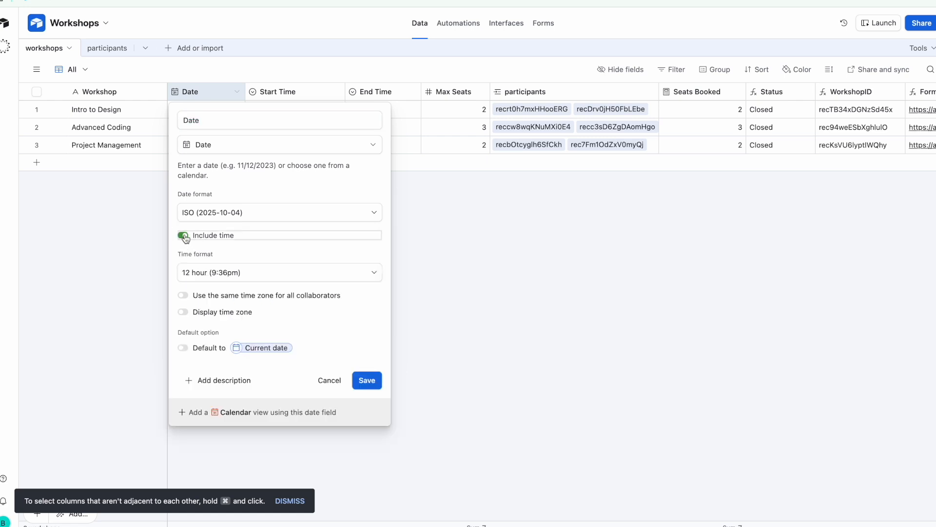
{"action": "left_click", "coordinate": [183, 297]}
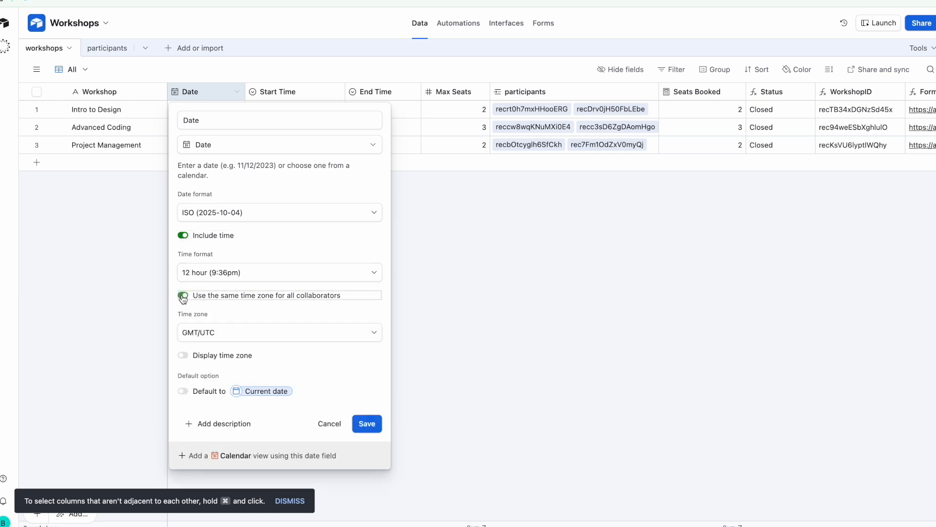
{"action": "left_click", "coordinate": [247, 335]}
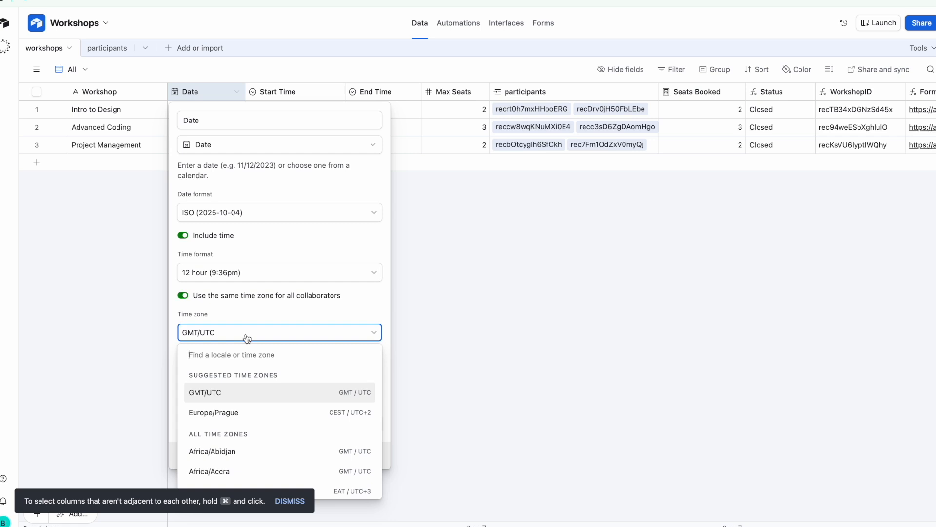
{"action": "left_click", "coordinate": [262, 413]}
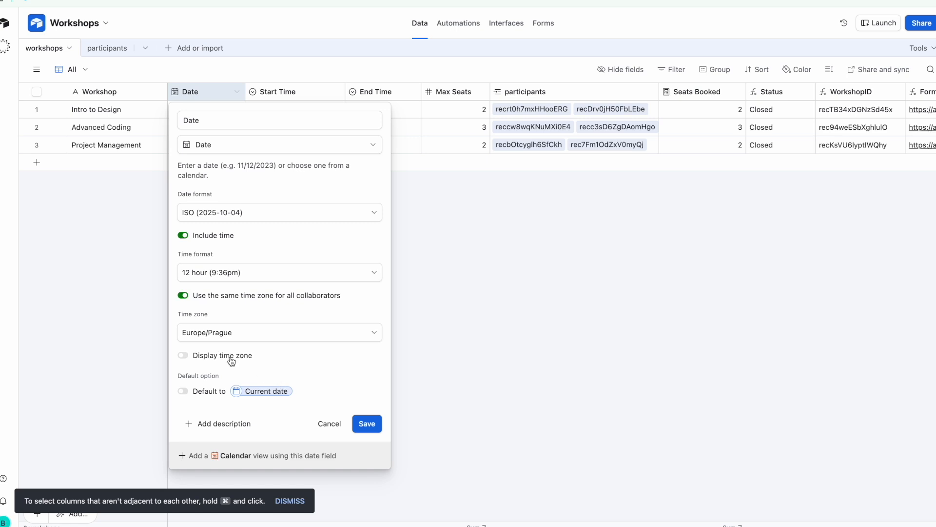
{"action": "left_click", "coordinate": [370, 428]}
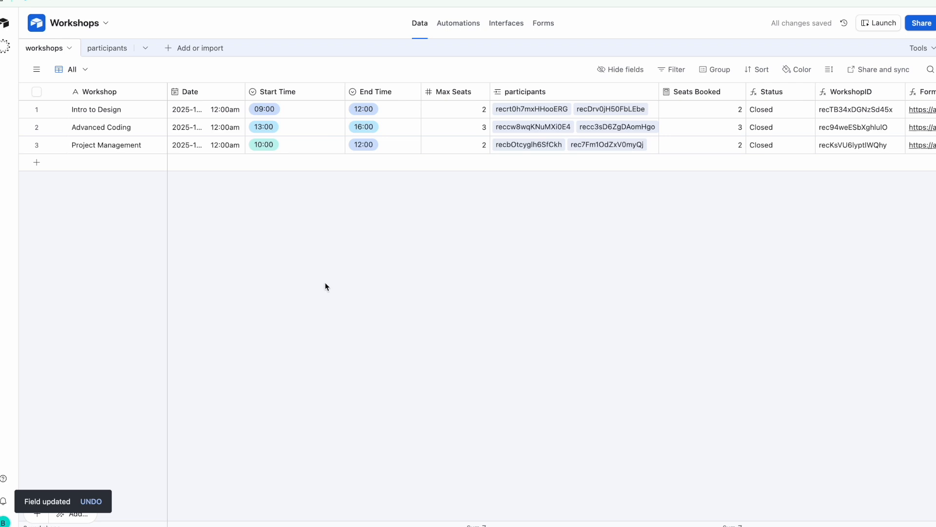
Widen the Date column and set Intro to Design's time to 9:30am
{"action": "left_click_drag", "start_coordinate": [245, 90], "coordinate": [299, 112]}
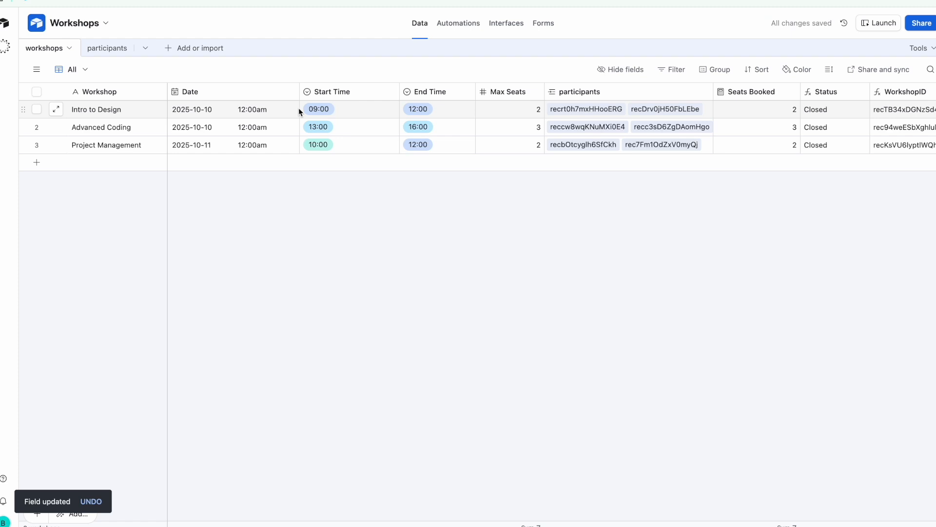
{"action": "left_click", "coordinate": [258, 113]}
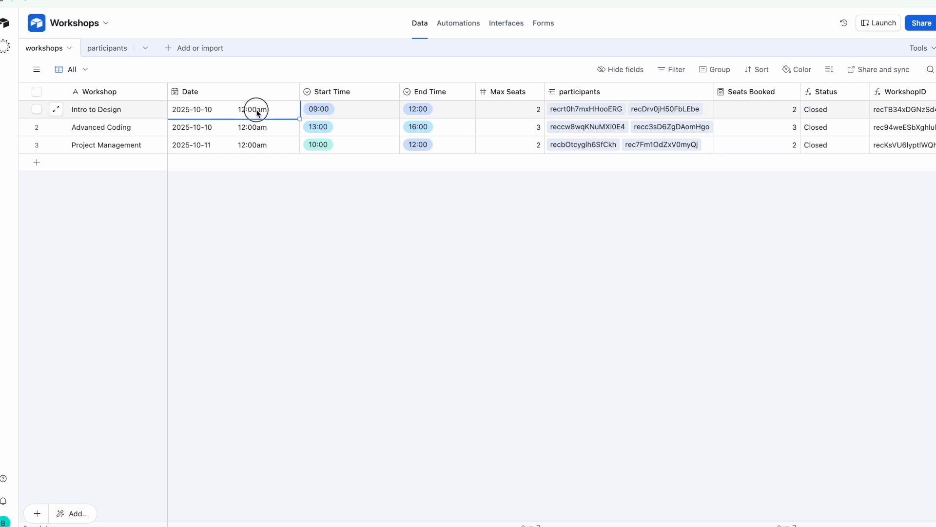
{"action": "left_click", "coordinate": [256, 111]}
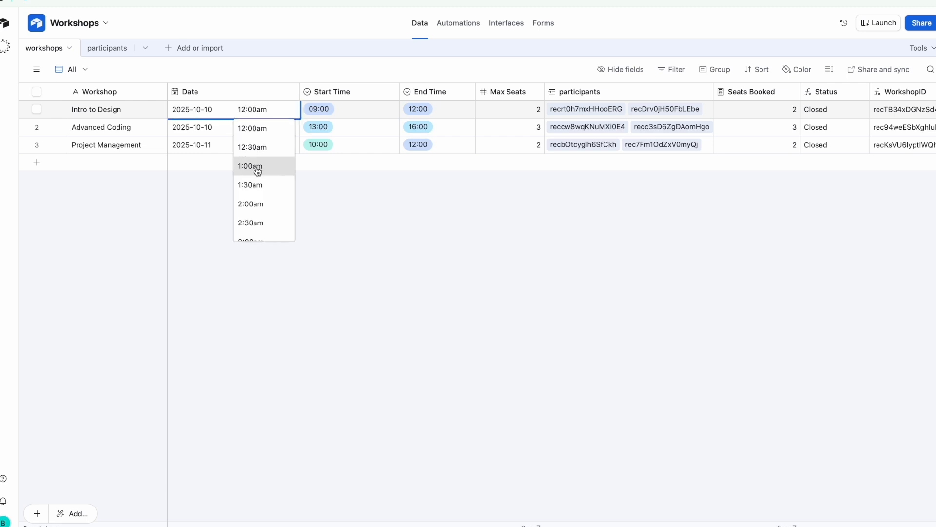
{"action": "scroll", "coordinate": [257, 171], "scroll_direction": "down", "scroll_amount": 5}
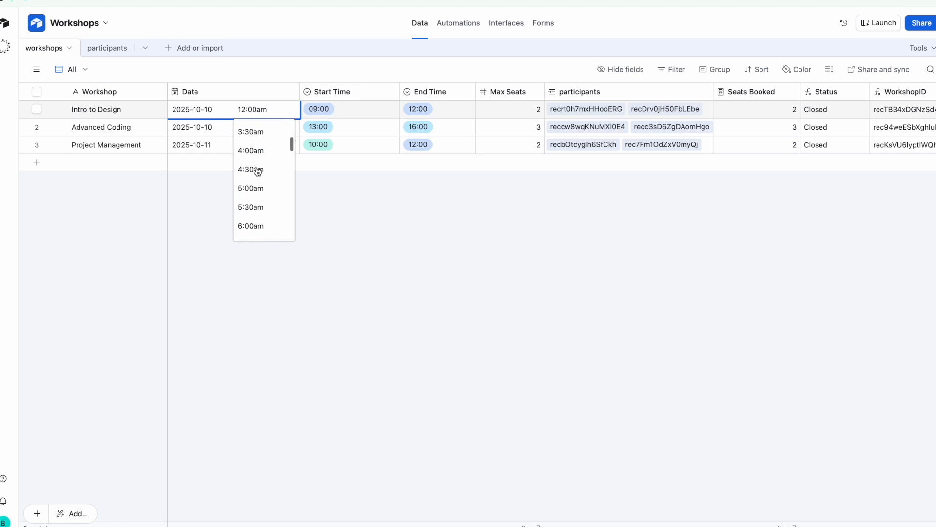
{"action": "scroll", "coordinate": [258, 170], "scroll_direction": "down", "scroll_amount": 3}
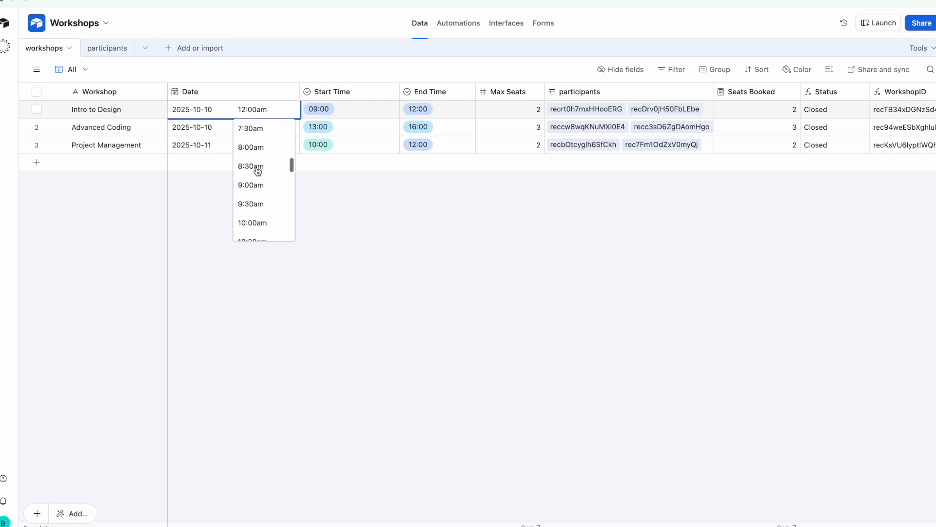
{"action": "left_click", "coordinate": [263, 194]}
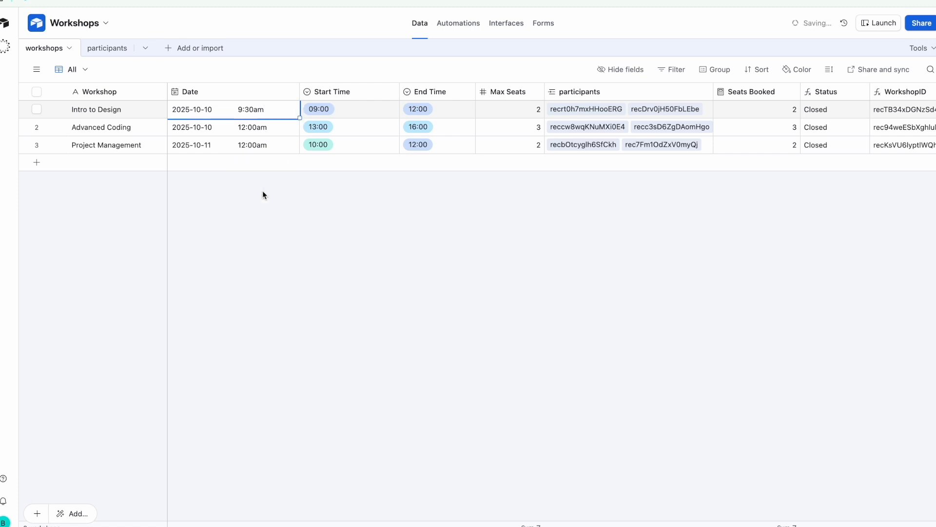
Set Advanced Coding to 1:00pm and Project Management to 10:00am, then narrow the column
{"action": "double_click", "coordinate": [264, 131]}
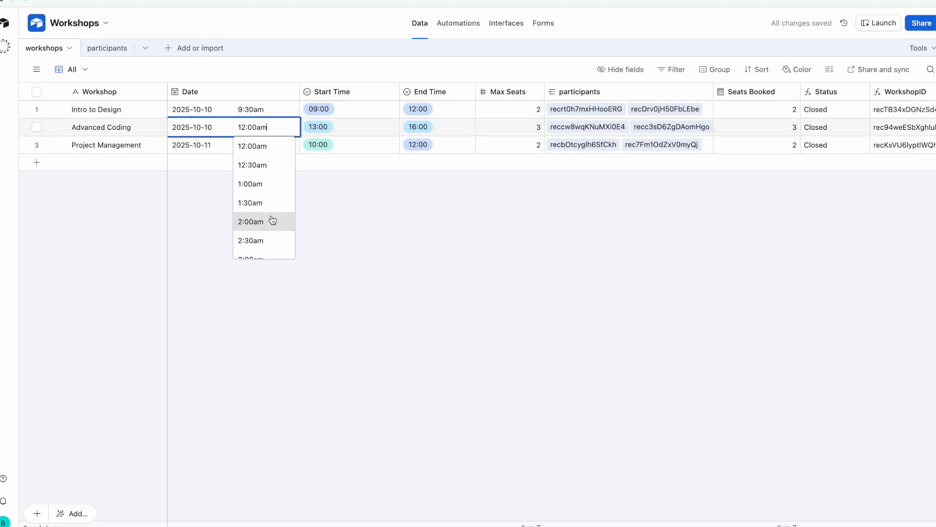
{"action": "scroll", "coordinate": [272, 220], "scroll_direction": "down", "scroll_amount": 8}
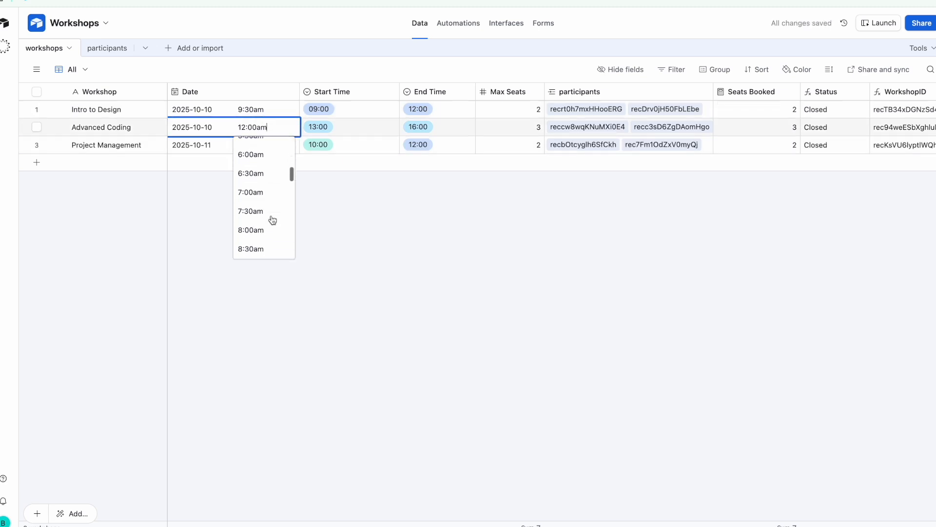
{"action": "scroll", "coordinate": [273, 220], "scroll_direction": "down", "scroll_amount": 5}
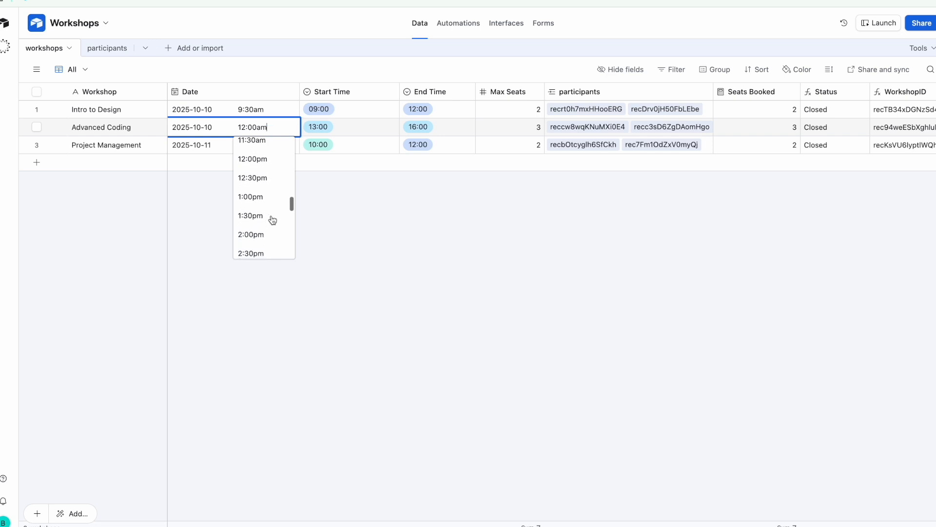
{"action": "left_click", "coordinate": [262, 199]}
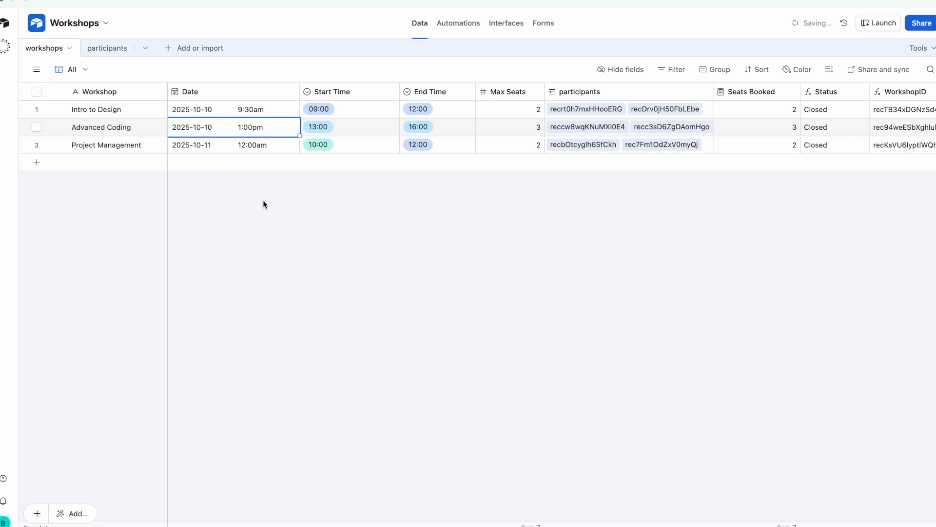
{"action": "left_click", "coordinate": [266, 146]}
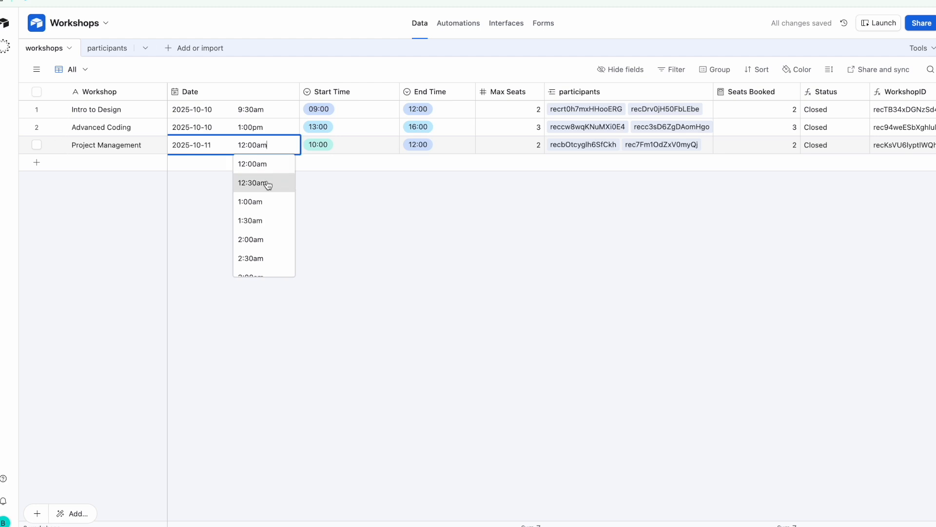
{"action": "scroll", "coordinate": [270, 209], "scroll_direction": "down", "scroll_amount": 3}
{"action": "scroll", "coordinate": [270, 211], "scroll_direction": "down", "scroll_amount": 6}
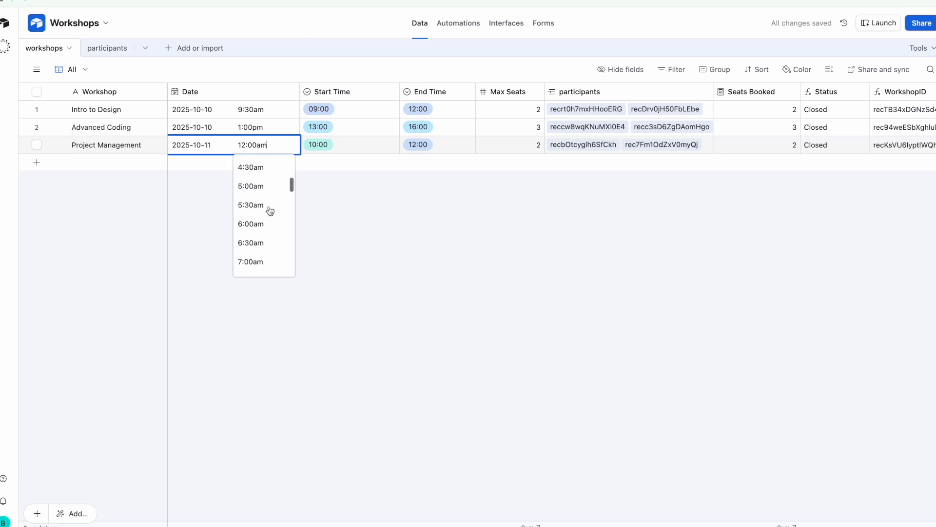
{"action": "scroll", "coordinate": [269, 211], "scroll_direction": "down", "scroll_amount": 1}
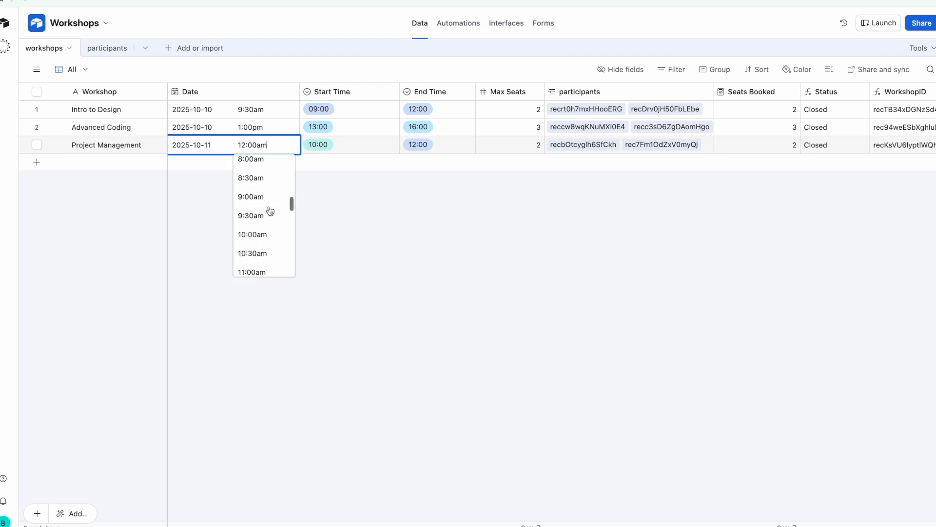
{"action": "left_click", "coordinate": [267, 234]}
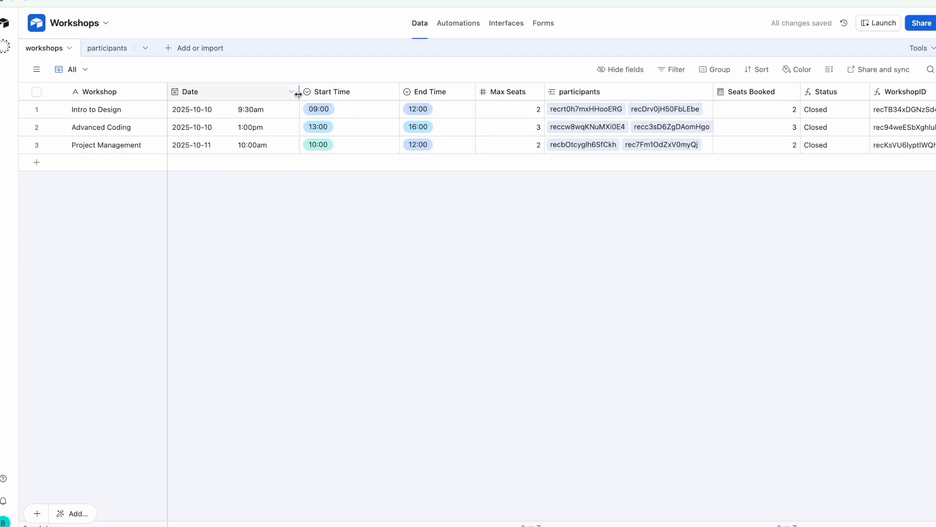
{"action": "left_click_drag", "start_coordinate": [295, 94], "coordinate": [272, 97]}
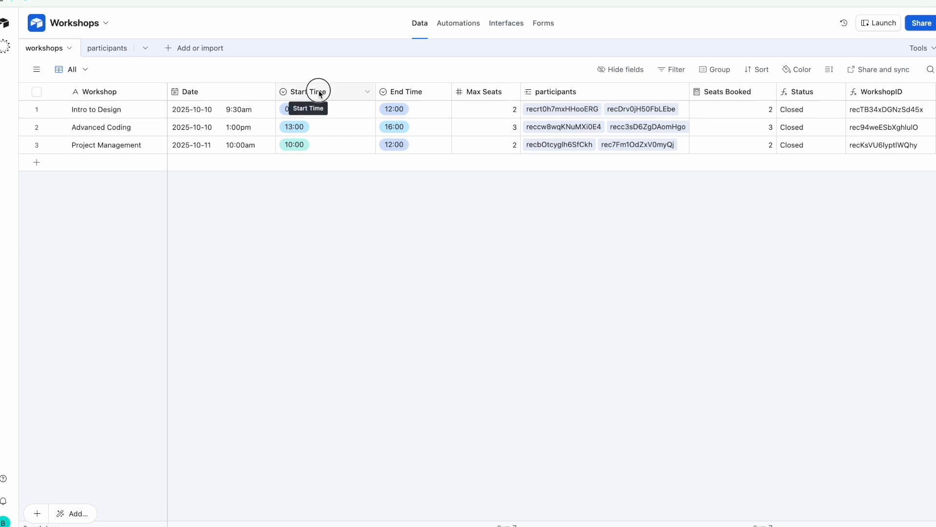
Rename the Start Time field to Reminder Time and change its type to Formula
{"action": "double_click", "coordinate": [319, 91]}
{"action": "left_click", "coordinate": [332, 143]}
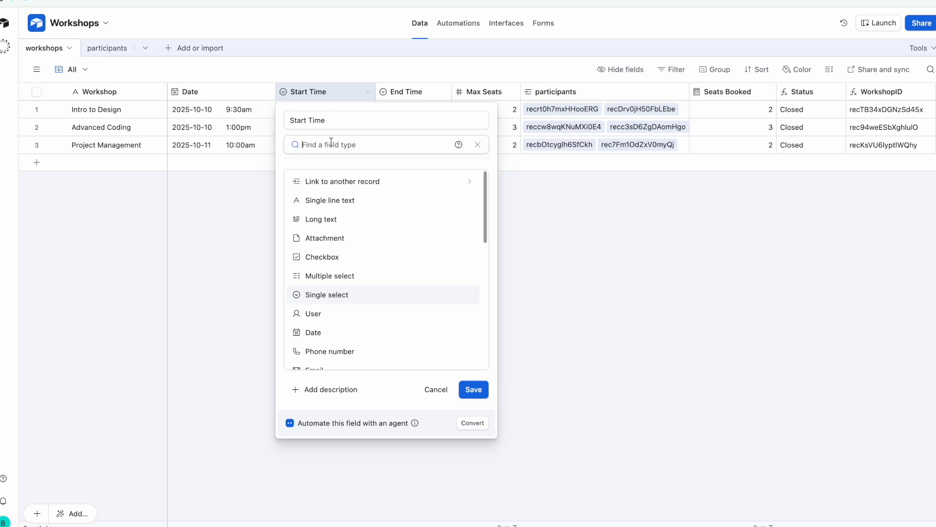
{"action": "type", "text": "f"}
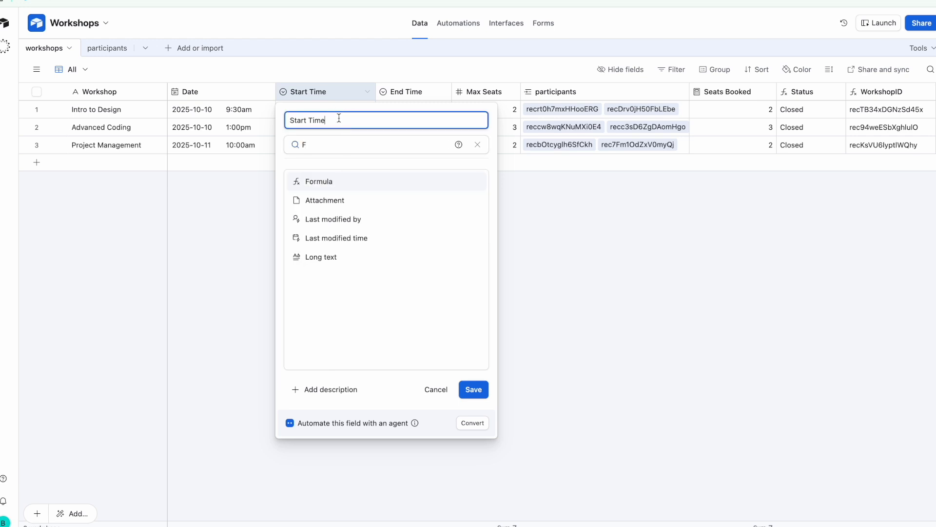
{"action": "triple_click", "coordinate": [339, 118]}
{"action": "type", "text": "Re"}
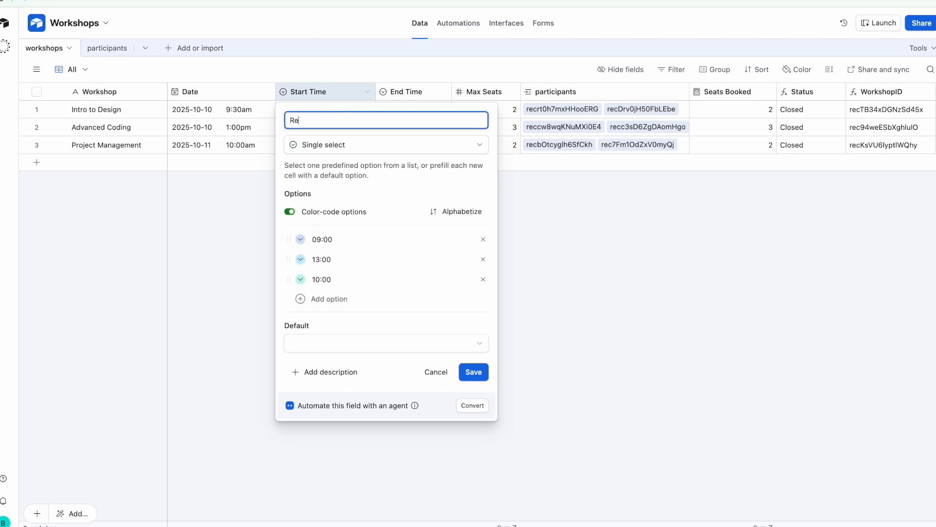
{"action": "type", "text": "minder Time"}
{"action": "left_click", "coordinate": [350, 145]}
{"action": "type", "text": "form"}
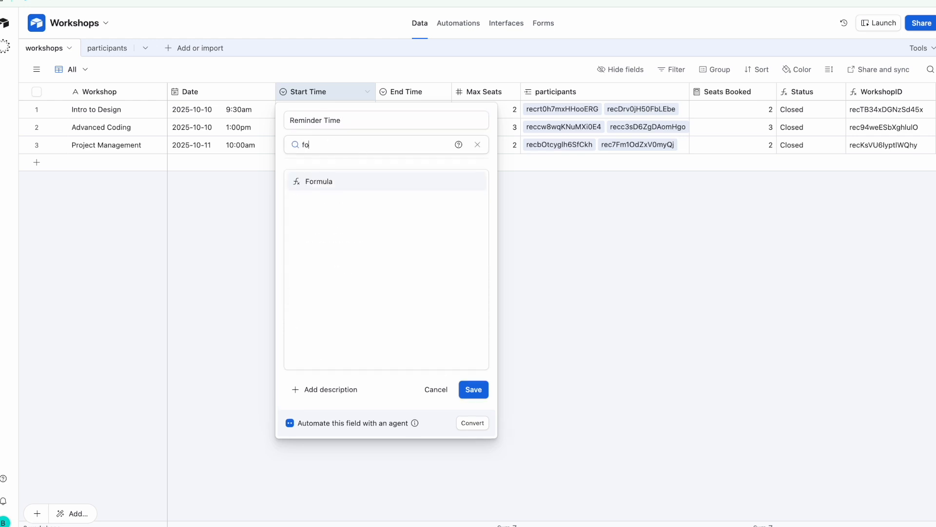
{"action": "left_click", "coordinate": [348, 190]}
{"action": "left_click", "coordinate": [347, 214]}
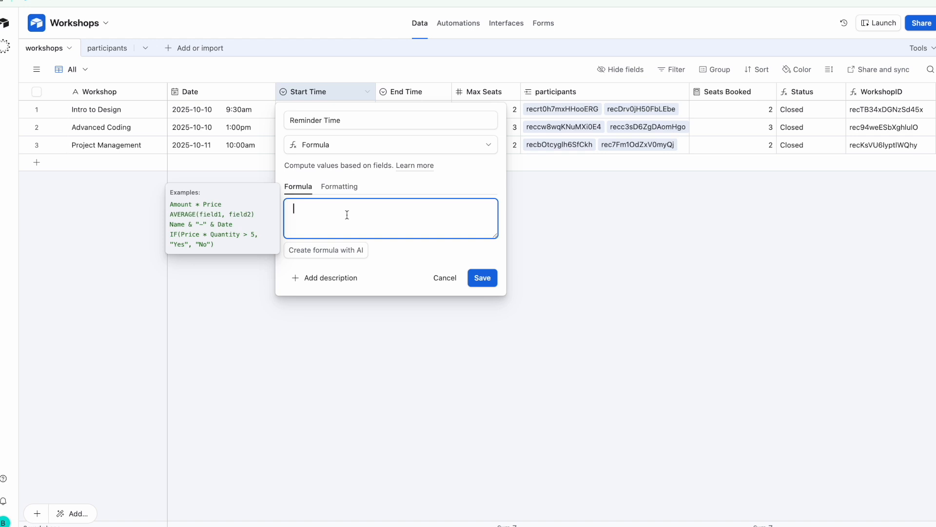
Enter the formula DATEADD(date,-1,'hour') and save the Reminder Time field
{"action": "type", "text": "Date"}
{"action": "key", "text": "BackSpace"}
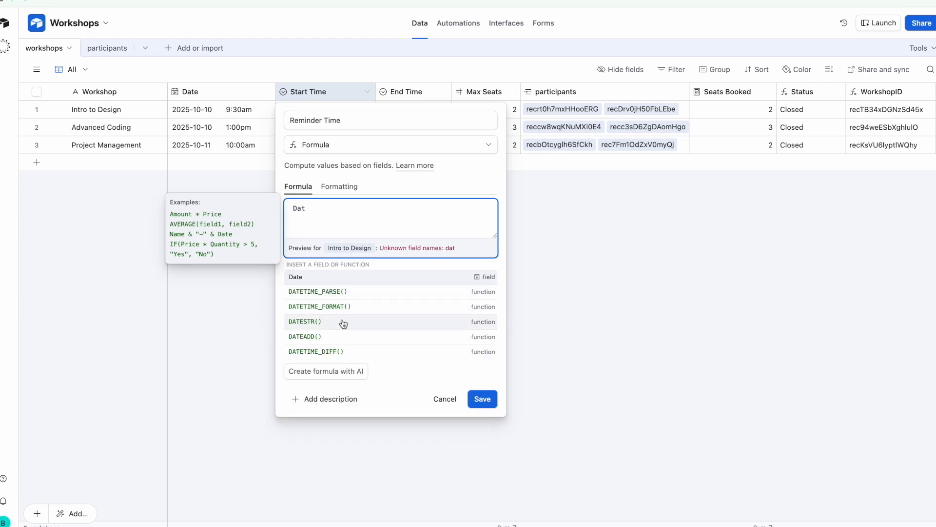
{"action": "left_click", "coordinate": [336, 335]}
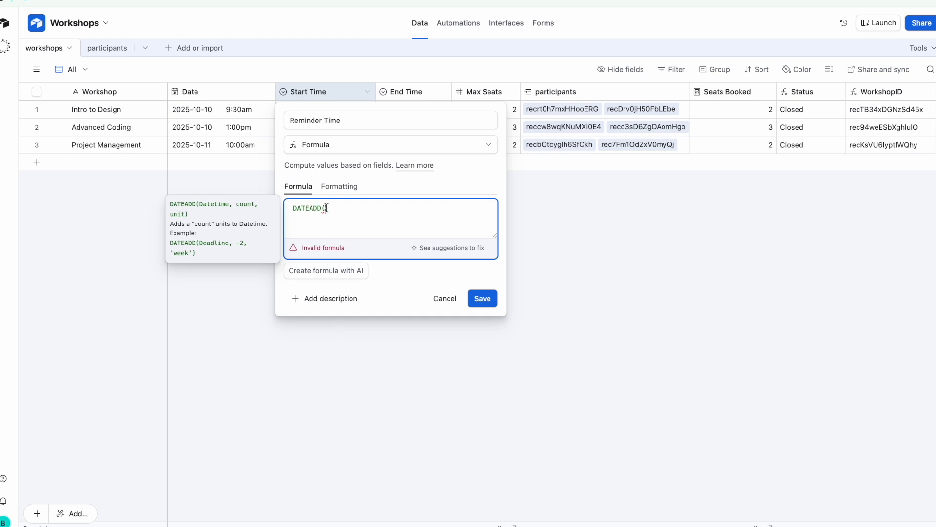
{"action": "mouse_move", "coordinate": [327, 209]}
{"action": "type", "text": "date"}
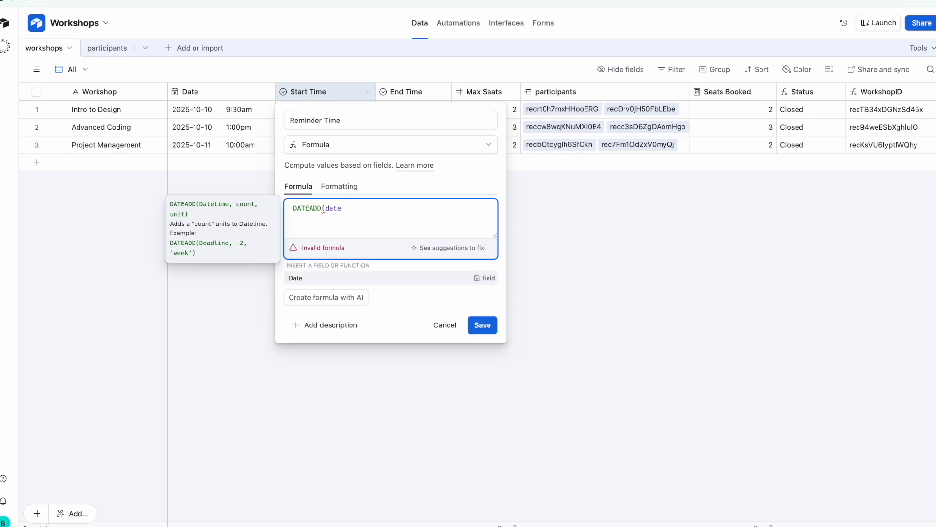
{"action": "type", "text": ","}
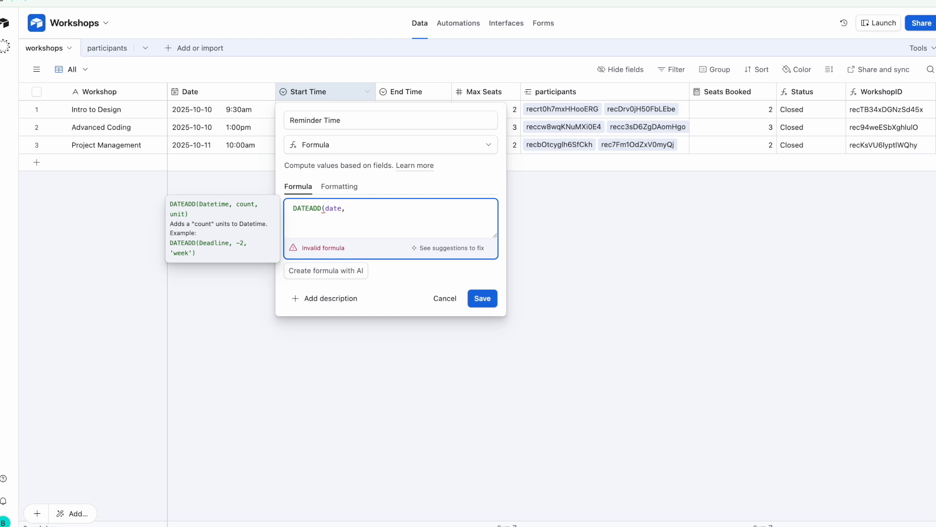
{"action": "type", "text": "-1,'hour')"}
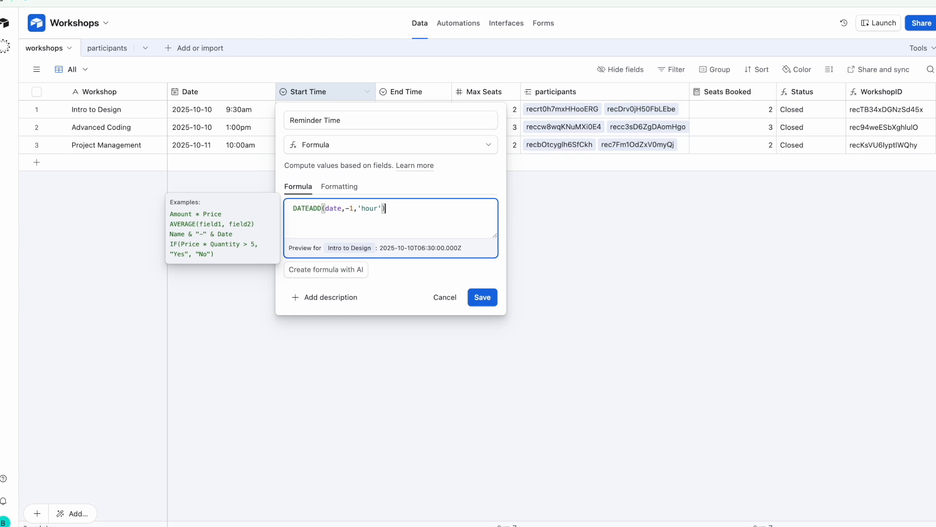
{"action": "left_click", "coordinate": [488, 296]}
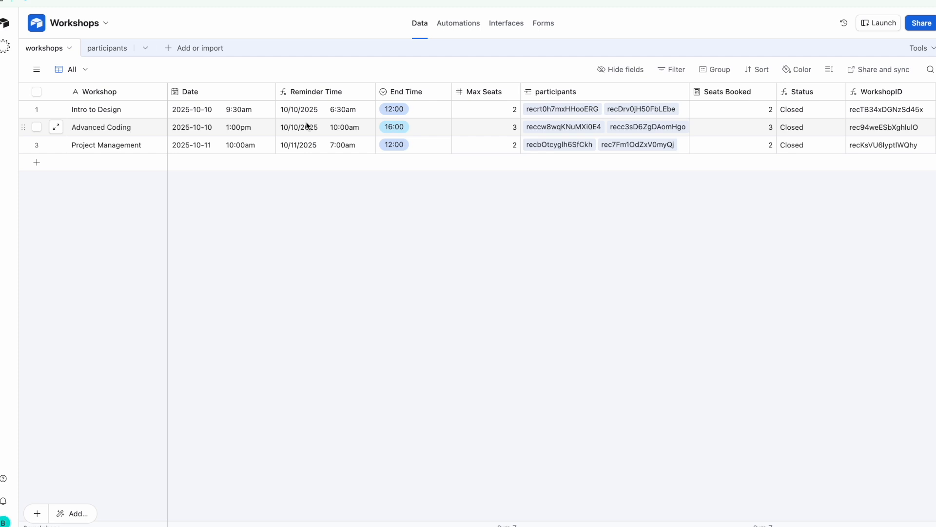
Format Reminder Time with the ISO date format and the Europe/Prague time zone
{"action": "double_click", "coordinate": [326, 91]}
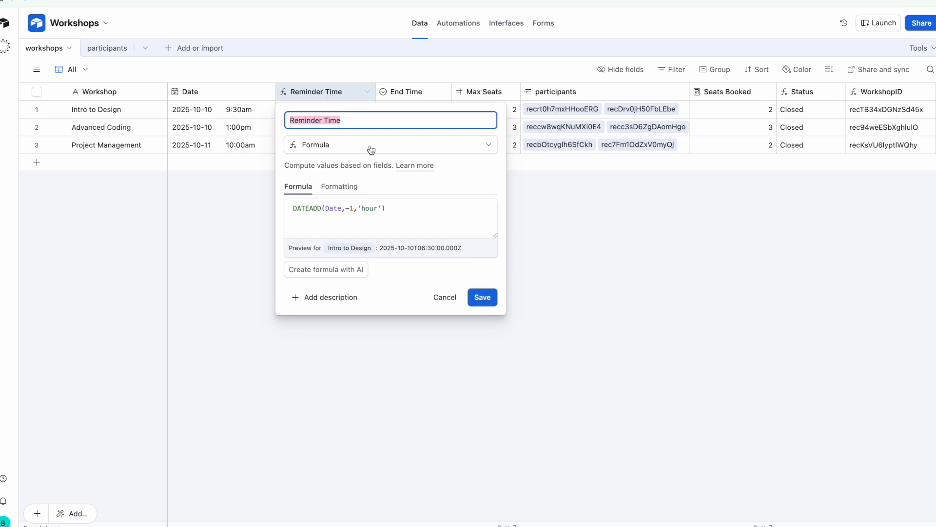
{"action": "left_click", "coordinate": [350, 191]}
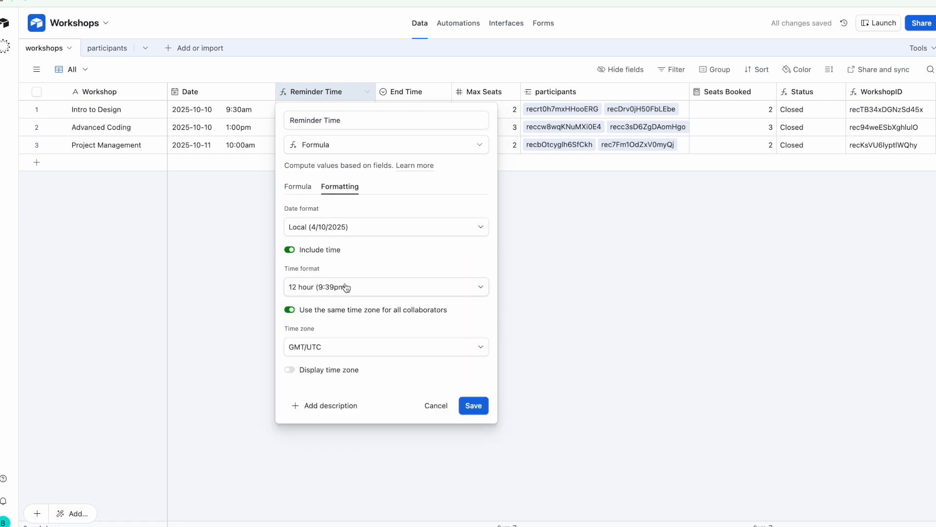
{"action": "left_click", "coordinate": [388, 228]}
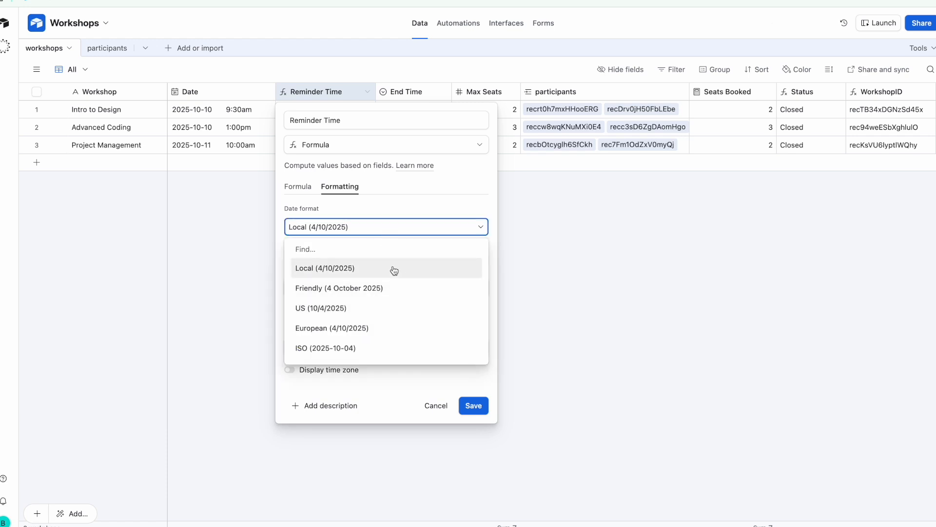
{"action": "left_click", "coordinate": [391, 326]}
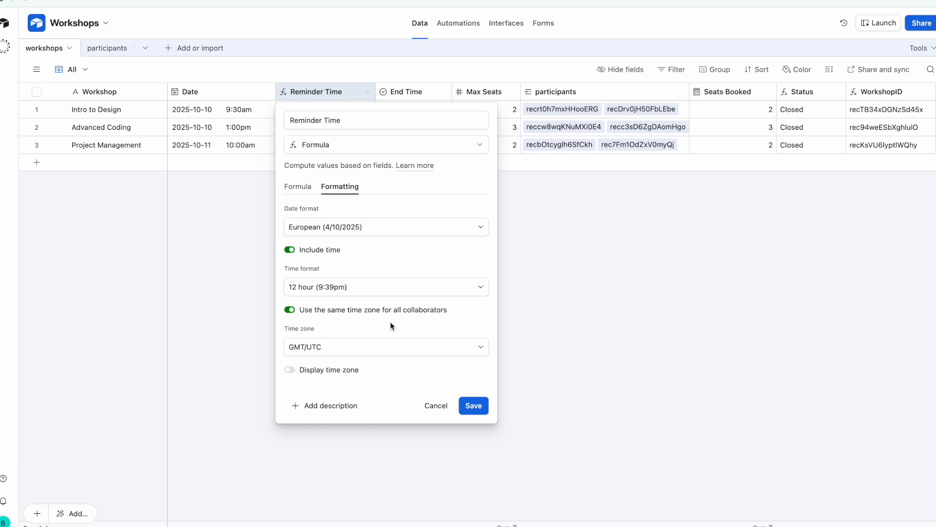
{"action": "left_click", "coordinate": [385, 229]}
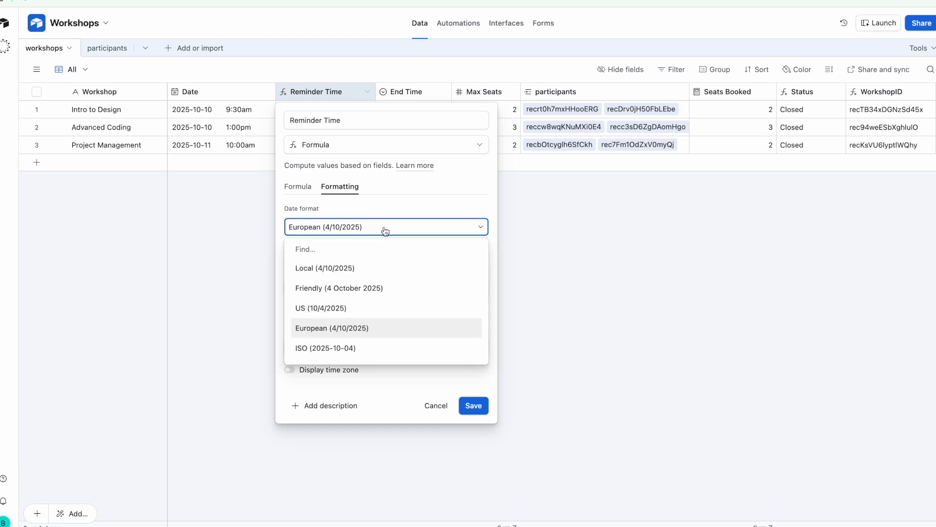
{"action": "left_click", "coordinate": [389, 347]}
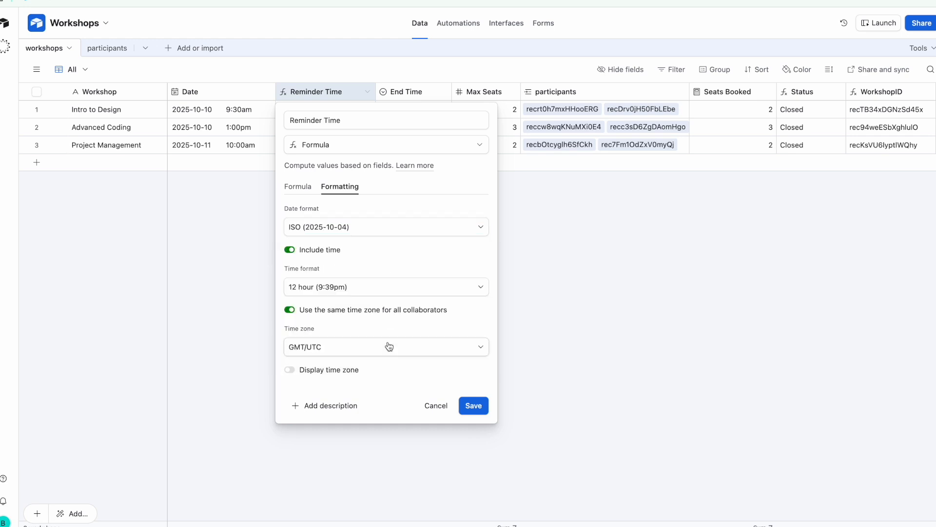
{"action": "left_click", "coordinate": [396, 346]}
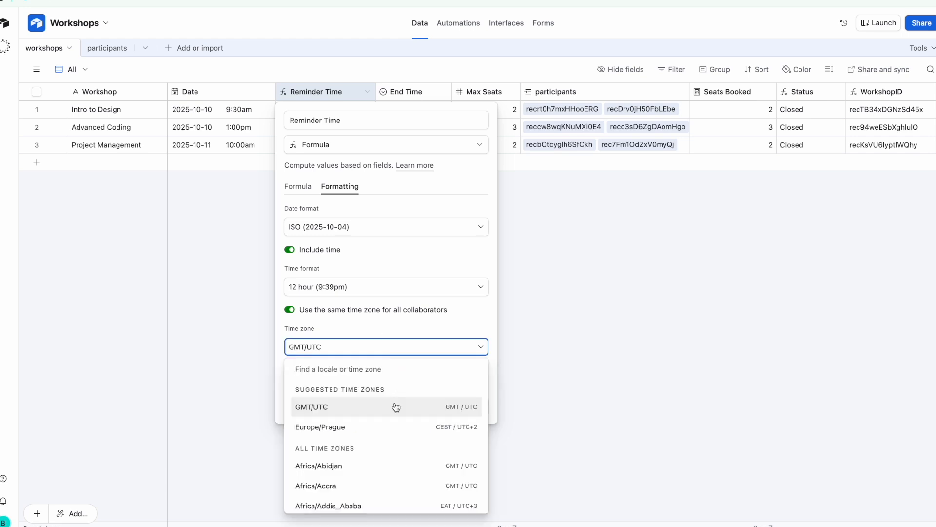
{"action": "left_click", "coordinate": [390, 432]}
{"action": "left_click", "coordinate": [468, 409]}
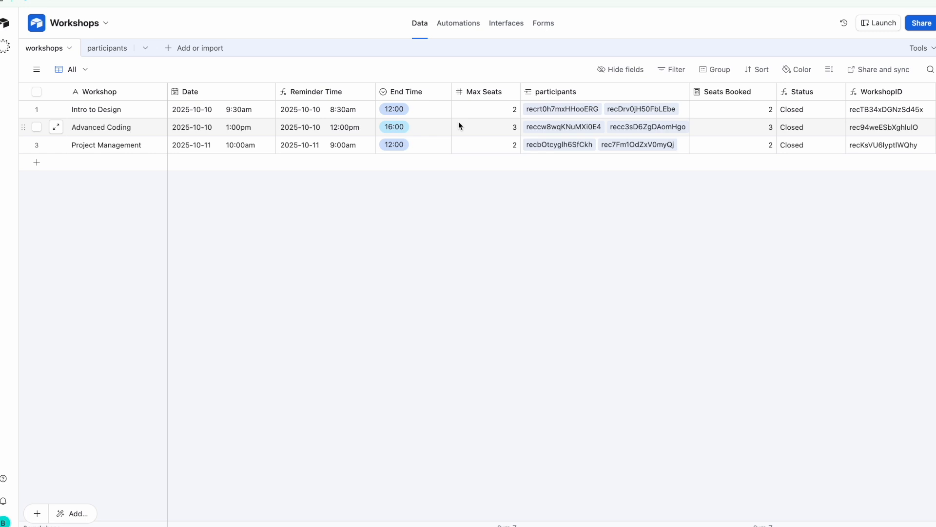
{"action": "scroll", "coordinate": [459, 122], "scroll_direction": "right", "scroll_amount": 5}
{"action": "scroll", "coordinate": [458, 122], "scroll_direction": "left", "scroll_amount": 3}
{"action": "scroll", "coordinate": [458, 126], "scroll_direction": "left", "scroll_amount": 2}
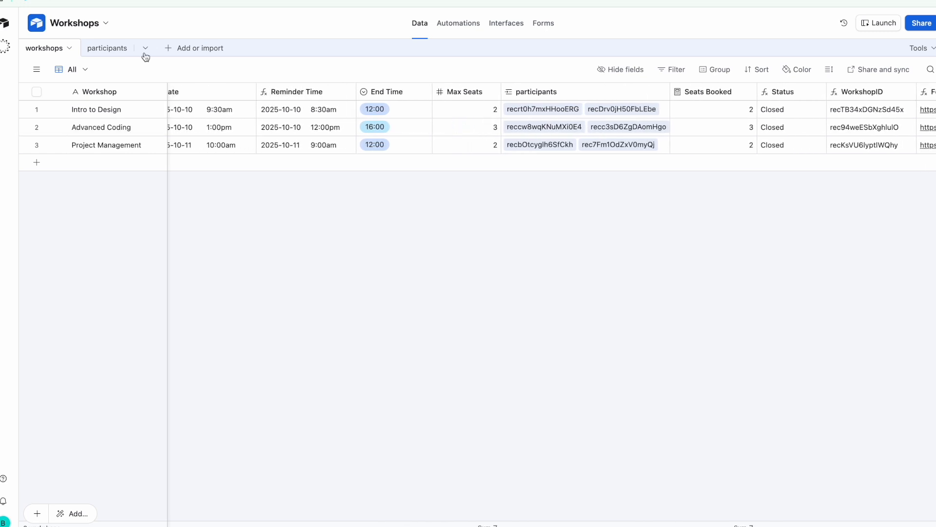
On the participants table, inspect the WorkshopID Rollup settings (CONCATENATE(values)), then cancel
{"action": "left_click", "coordinate": [109, 56]}
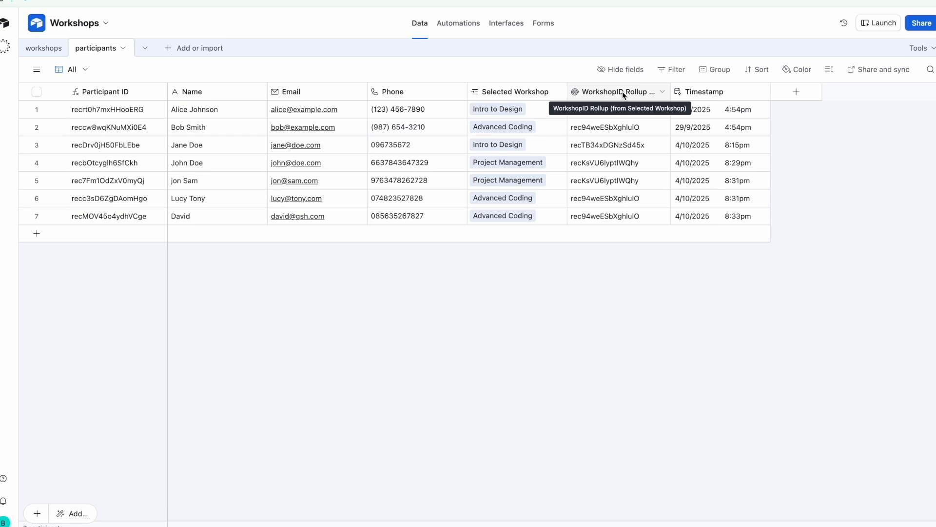
{"action": "double_click", "coordinate": [629, 93]}
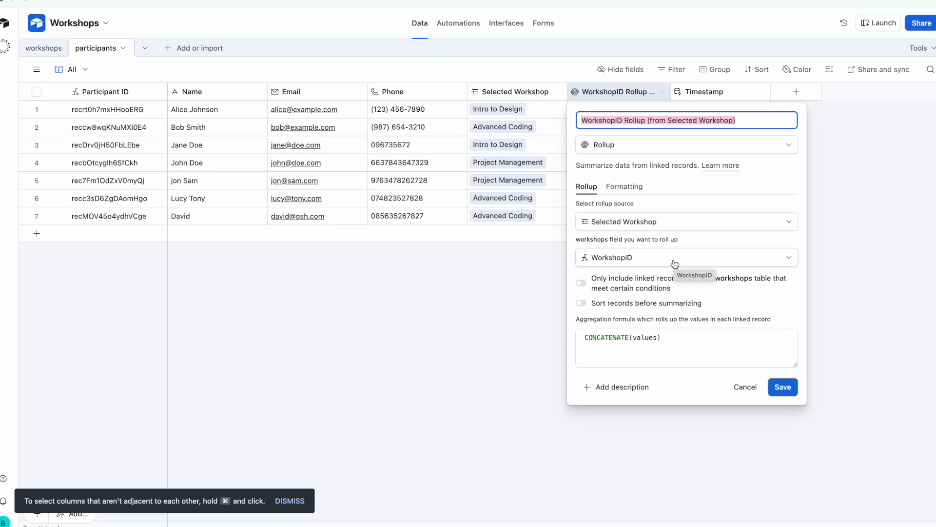
{"action": "left_click", "coordinate": [744, 387]}
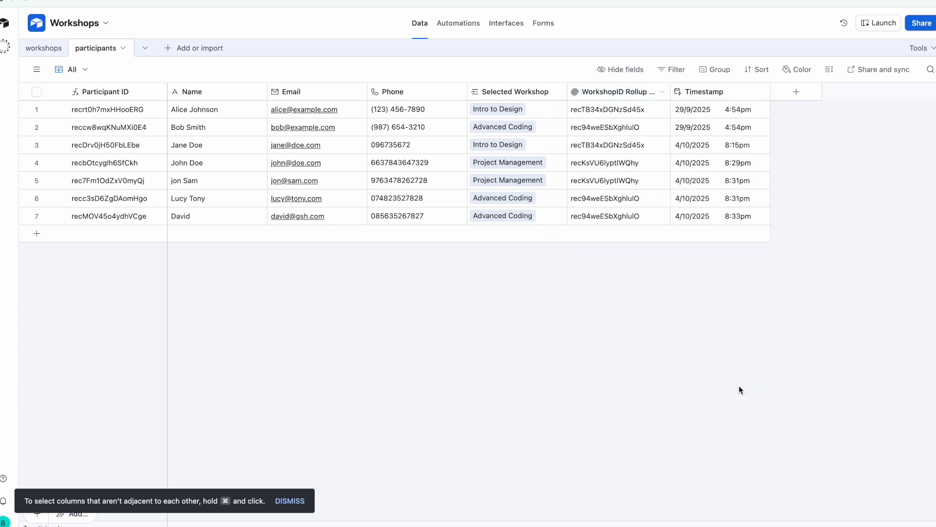
Create a Rollup field of Selected Workshop's Reminder Time using CONCATENATE(values)
{"action": "left_click", "coordinate": [797, 94]}
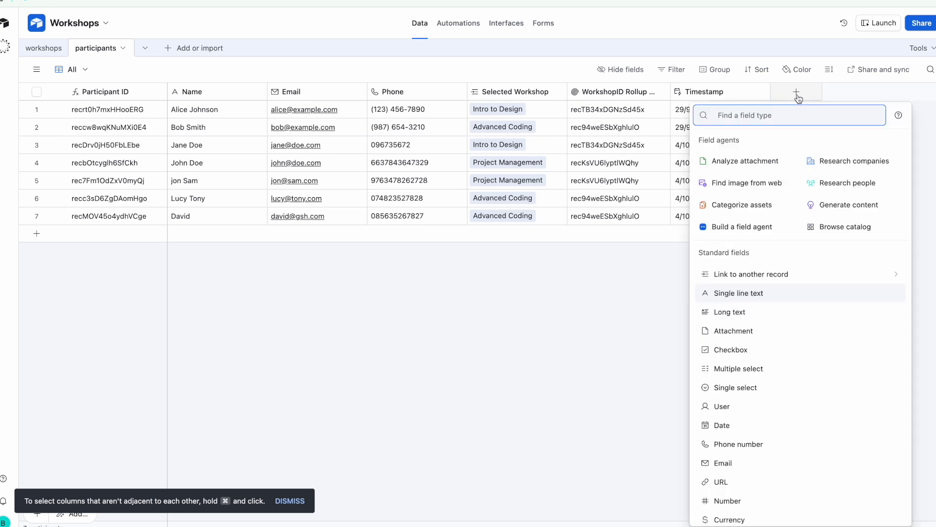
{"action": "type", "text": "rol"}
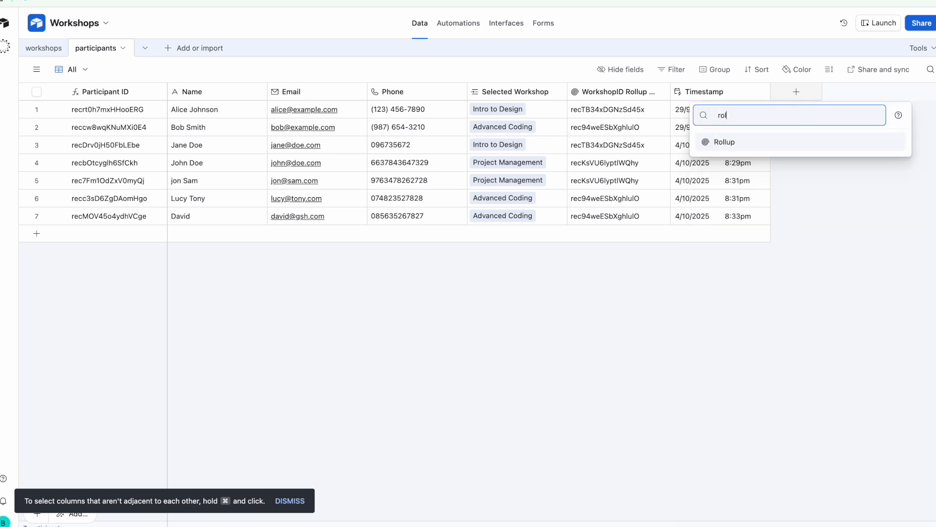
{"action": "left_click", "coordinate": [786, 145]}
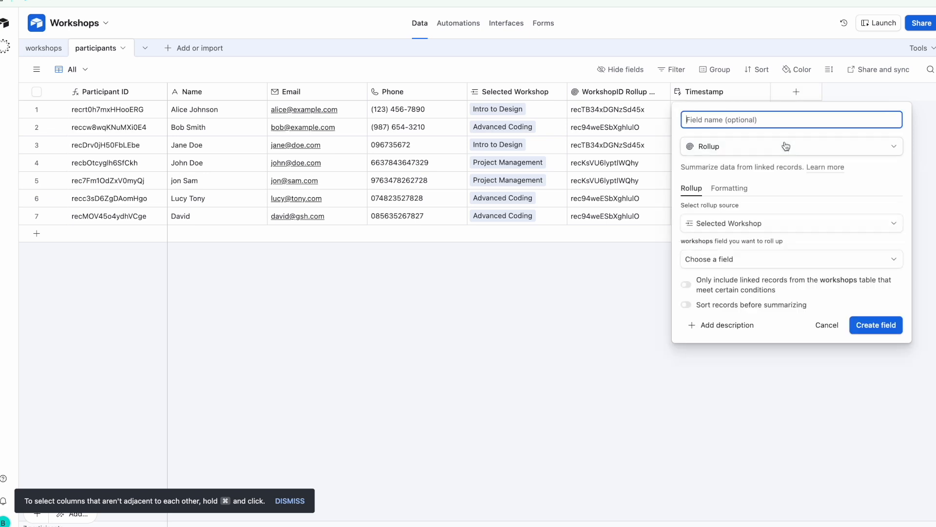
{"action": "left_click", "coordinate": [759, 225]}
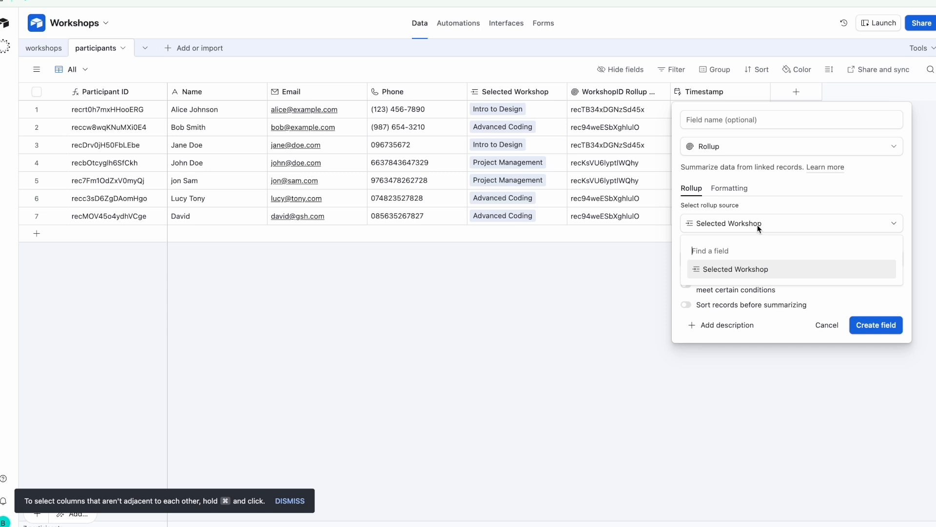
{"action": "left_click", "coordinate": [749, 269]}
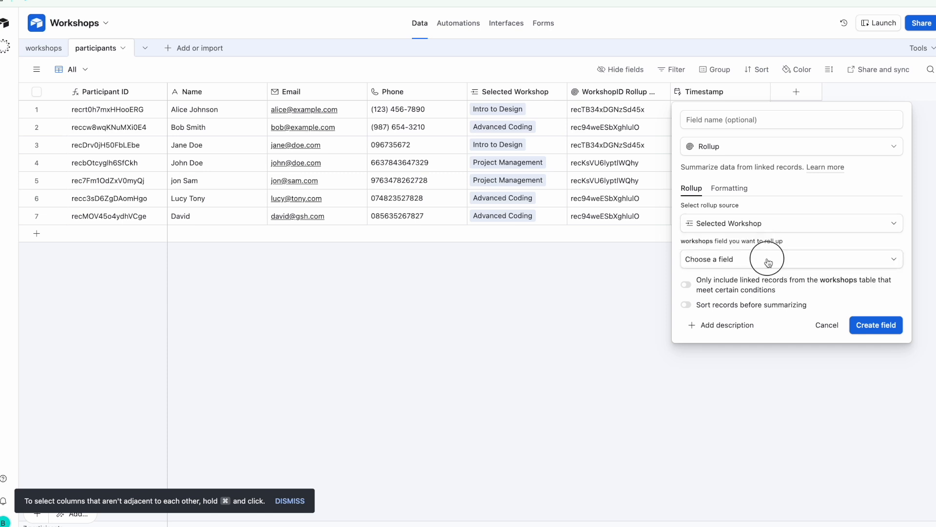
{"action": "left_click", "coordinate": [767, 259]}
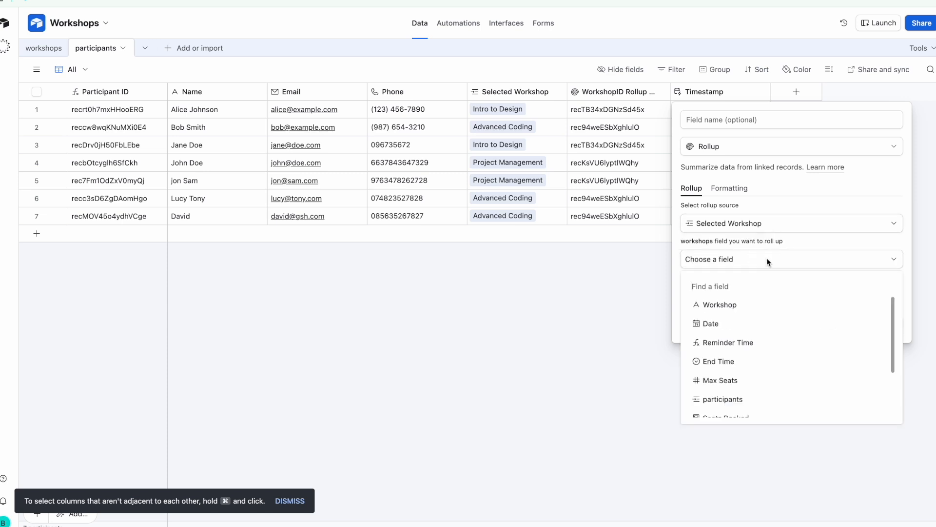
{"action": "left_click", "coordinate": [763, 341]}
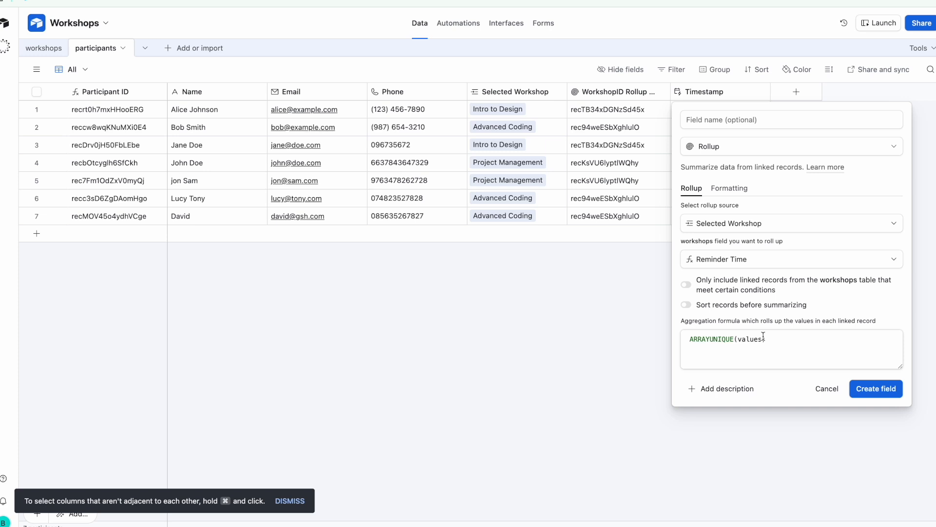
{"action": "triple_click", "coordinate": [712, 340]}
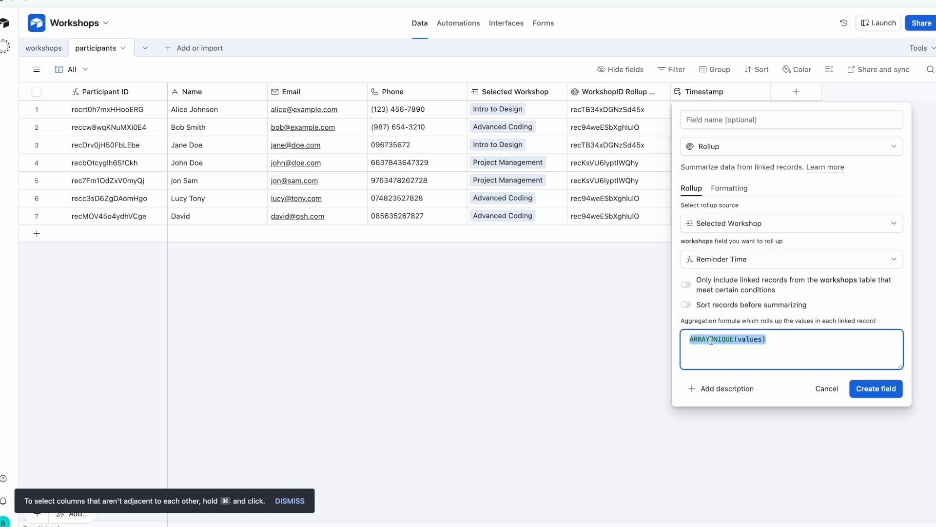
{"action": "type", "text": "conc"}
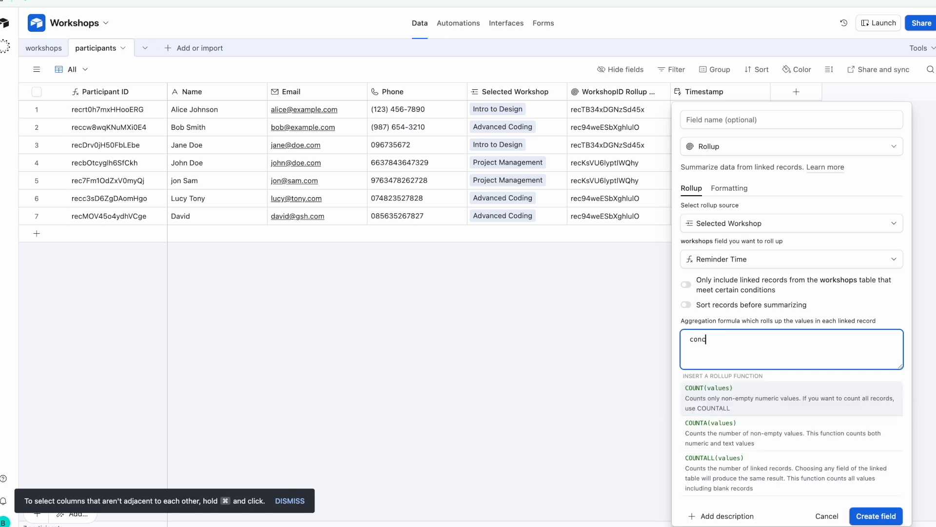
{"action": "left_click", "coordinate": [736, 391]}
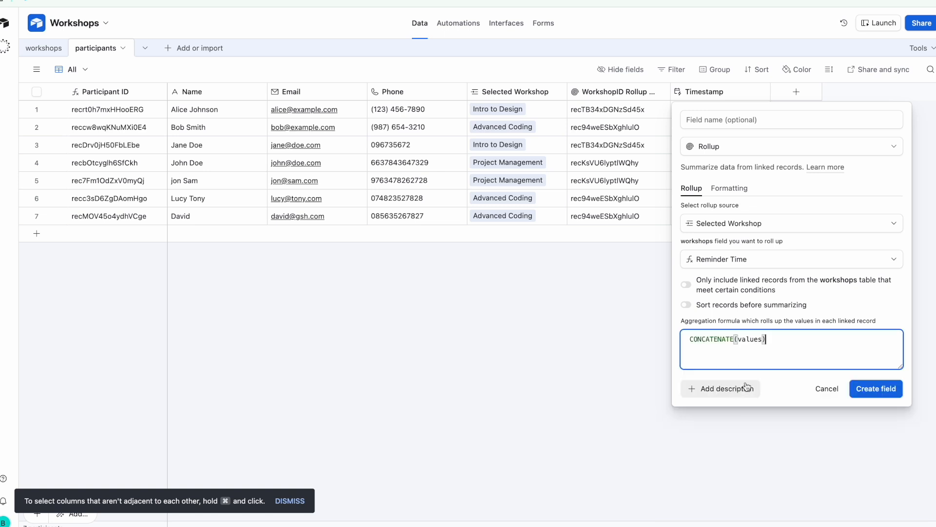
{"action": "left_click", "coordinate": [866, 387]}
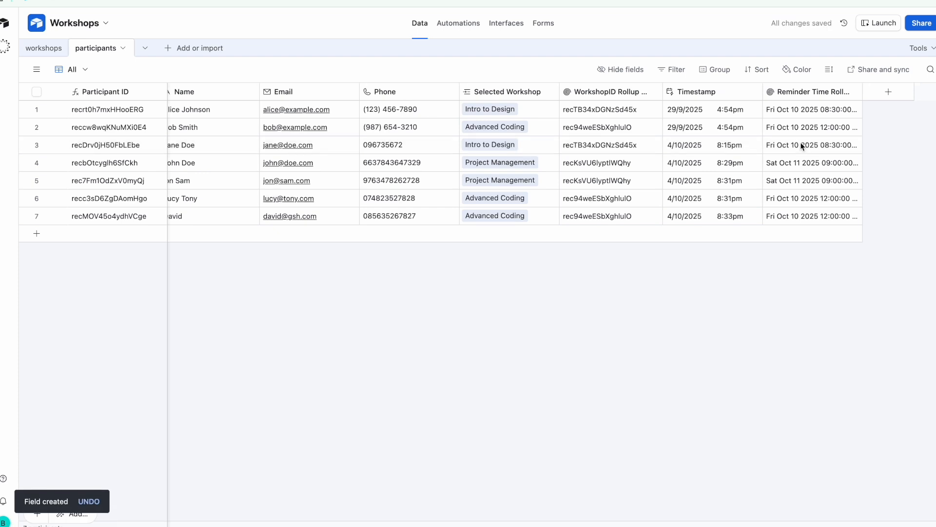
Widen the new rollup column and rename the field to Reminder Time
{"action": "left_click_drag", "start_coordinate": [859, 91], "coordinate": [919, 93]}
{"action": "double_click", "coordinate": [849, 98]}
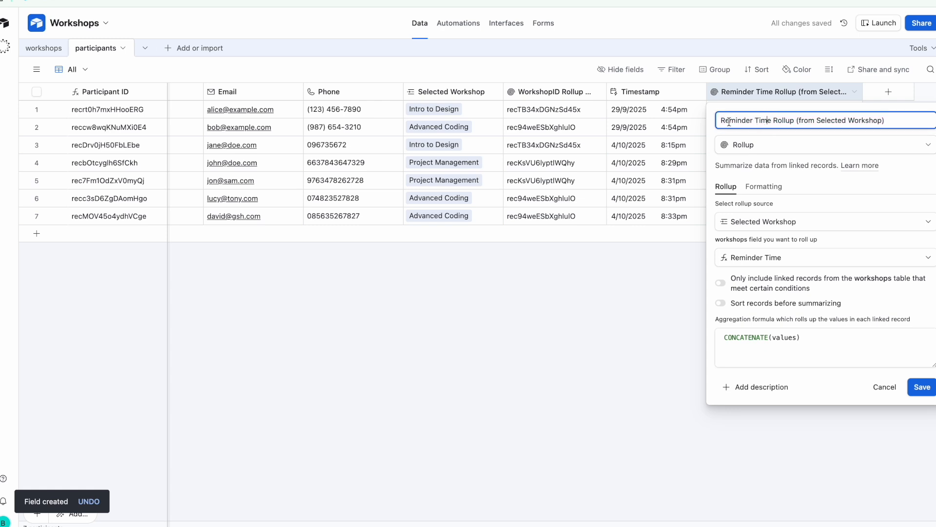
{"action": "left_click_drag", "start_coordinate": [772, 121], "coordinate": [889, 123]}
{"action": "key", "text": "BackSpace"}
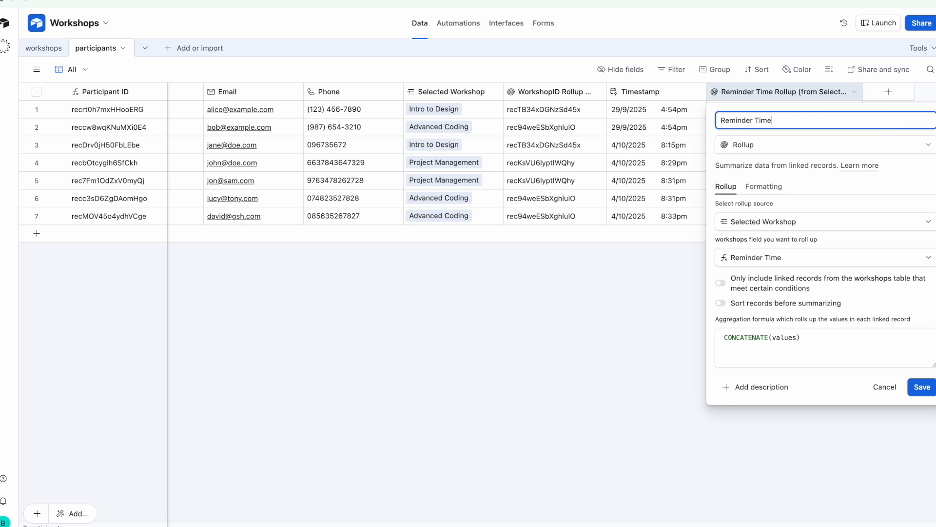
{"action": "left_click", "coordinate": [922, 387]}
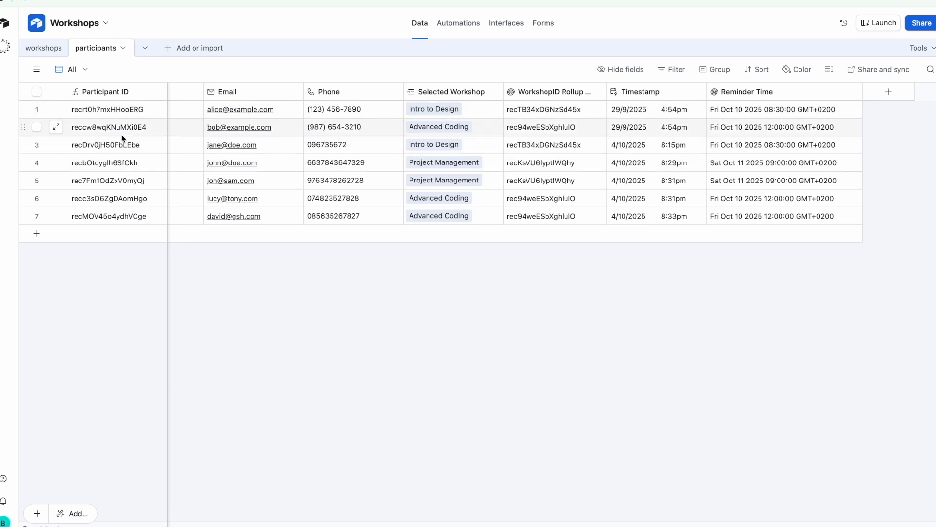
Check and uncheck participant rows 1, 3, 4 and 5, then nudge the Reminder Time column width
{"action": "left_click", "coordinate": [36, 109]}
{"action": "left_click", "coordinate": [37, 145]}
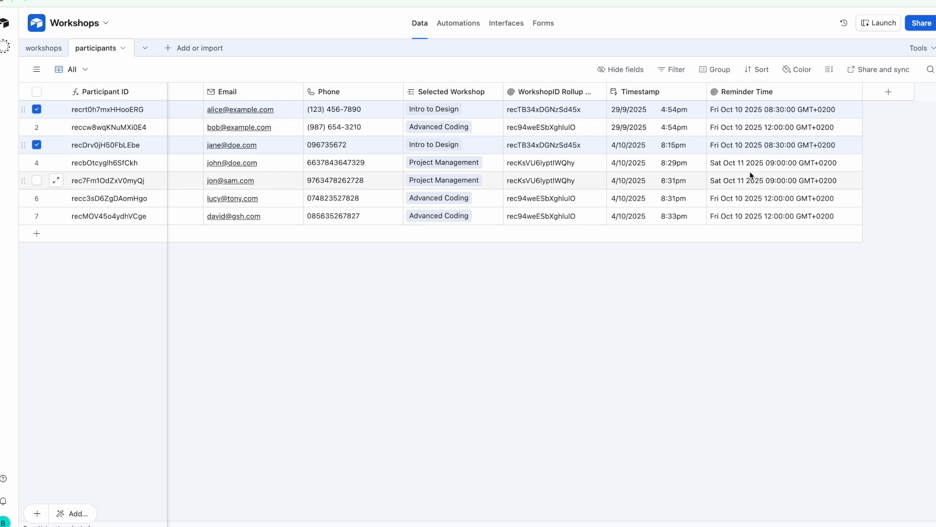
{"action": "left_click", "coordinate": [37, 145]}
{"action": "left_click", "coordinate": [37, 109]}
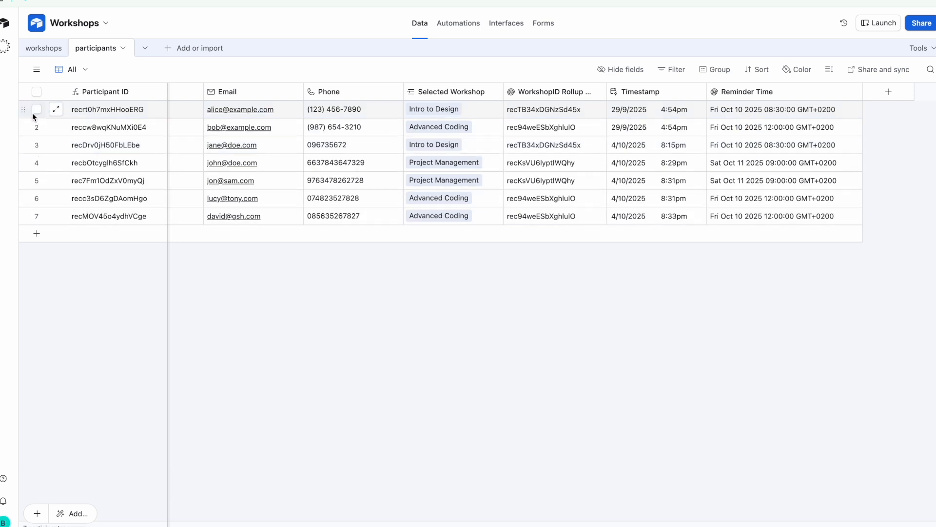
{"action": "left_click", "coordinate": [36, 162]}
{"action": "left_click", "coordinate": [37, 180]}
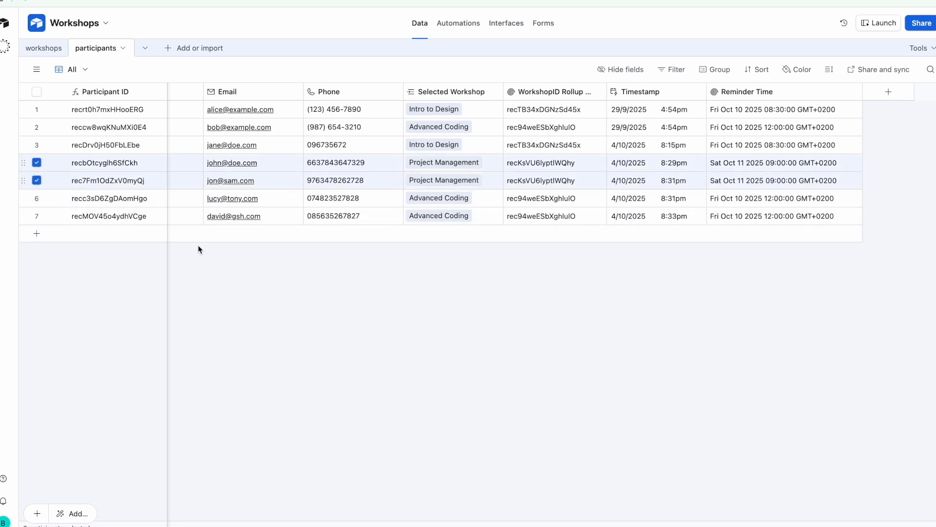
{"action": "left_click", "coordinate": [36, 180]}
{"action": "left_click", "coordinate": [36, 163]}
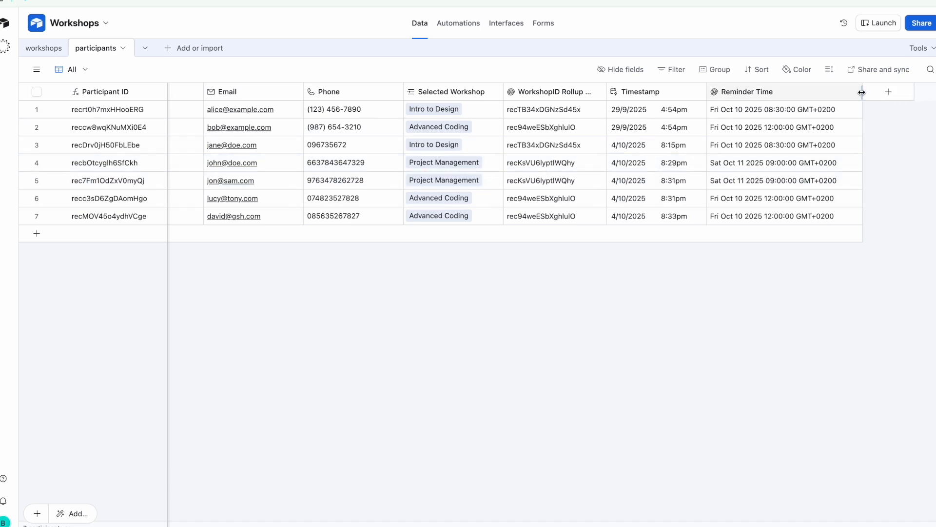
{"action": "left_click_drag", "start_coordinate": [861, 92], "coordinate": [858, 93]}
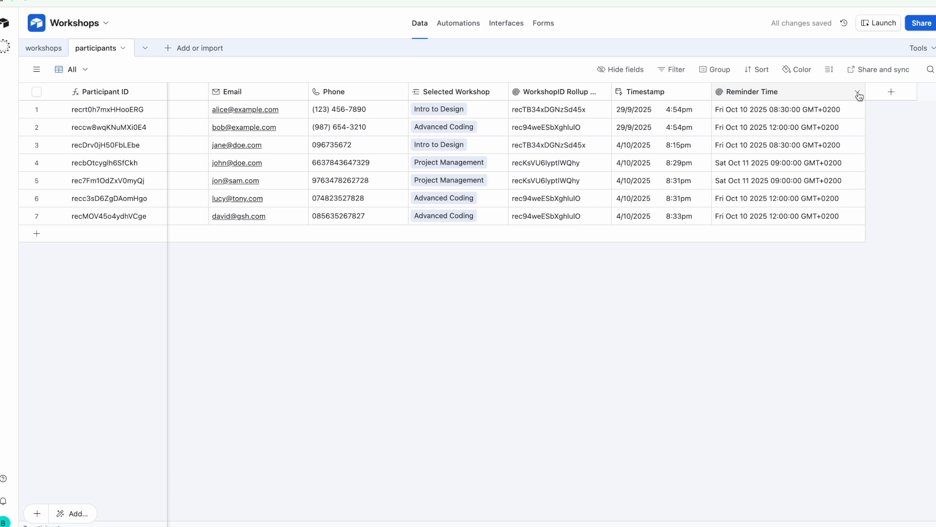
{"action": "left_click", "coordinate": [891, 94]}
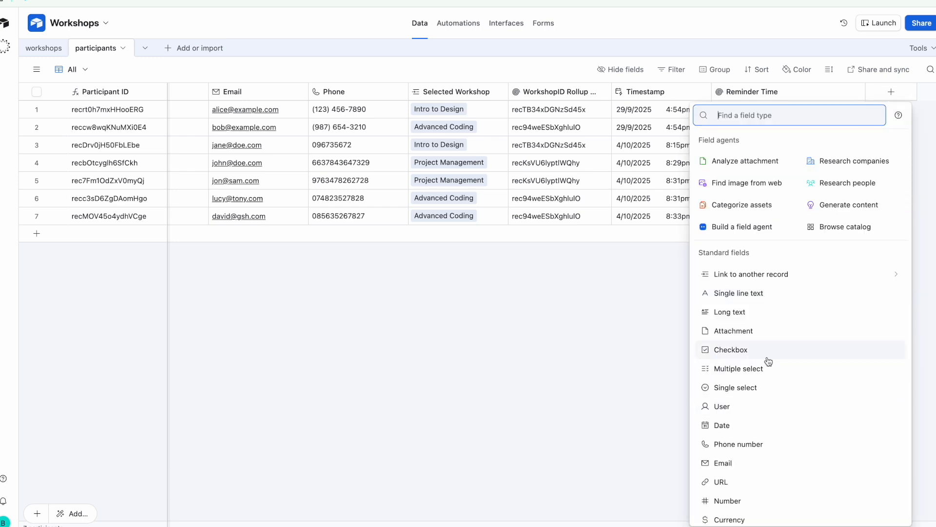
Create a single-select field 'Reminder Sent' with options Yes and No, defaulting to No
{"action": "left_click", "coordinate": [784, 351]}
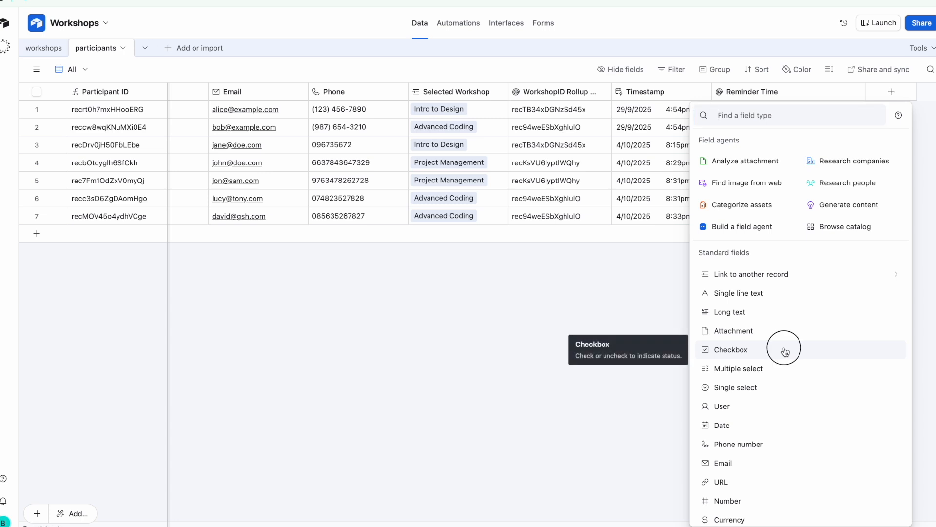
{"action": "left_click", "coordinate": [784, 147]}
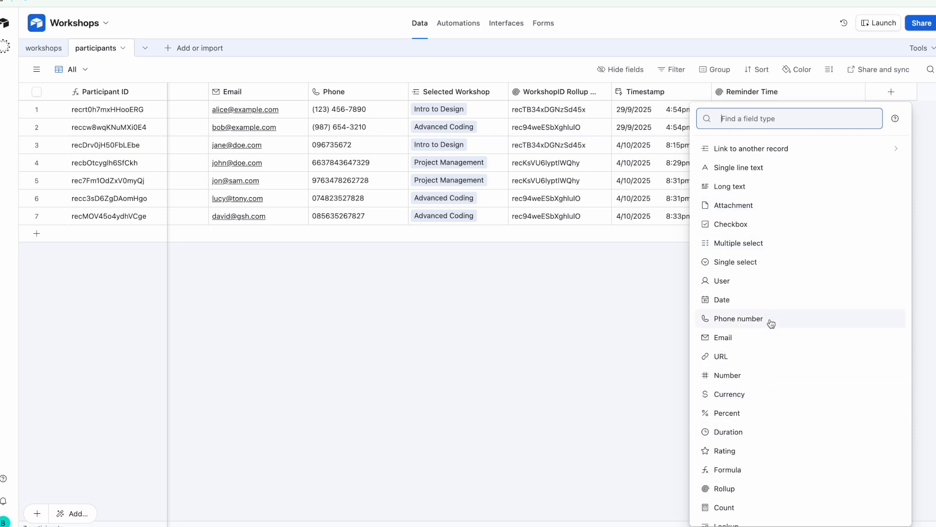
{"action": "left_click", "coordinate": [772, 263]}
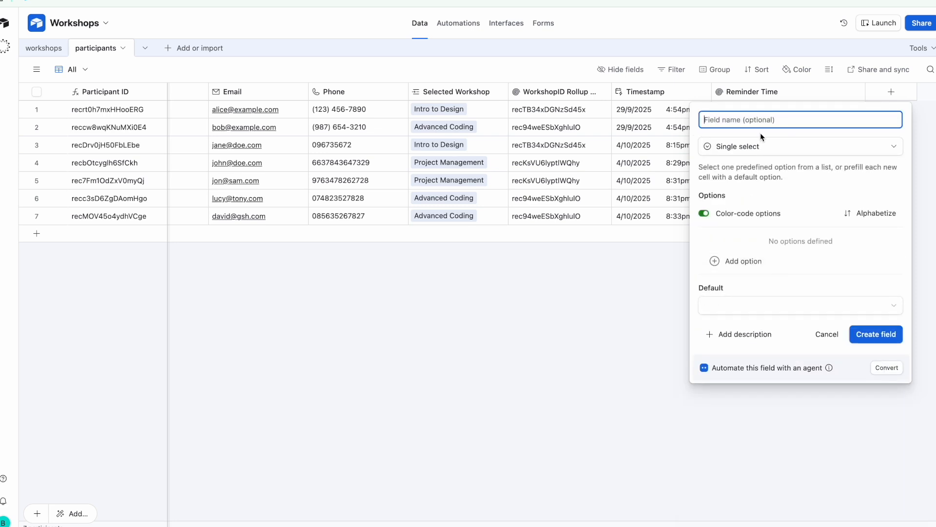
{"action": "type", "text": "Reminder Sent"}
{"action": "left_click", "coordinate": [741, 268]}
{"action": "type", "text": "Yes"}
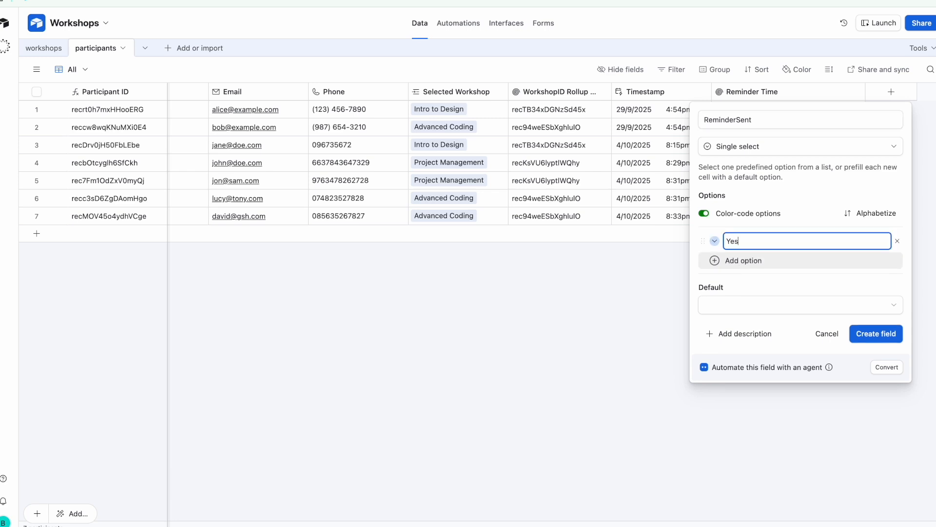
{"action": "left_click", "coordinate": [745, 269]}
{"action": "type", "text": "No"}
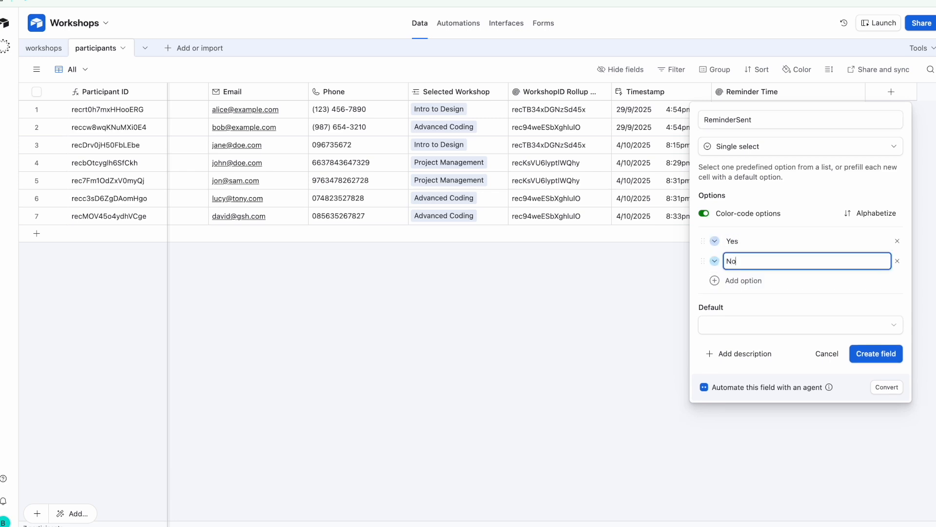
{"action": "left_click", "coordinate": [721, 323]}
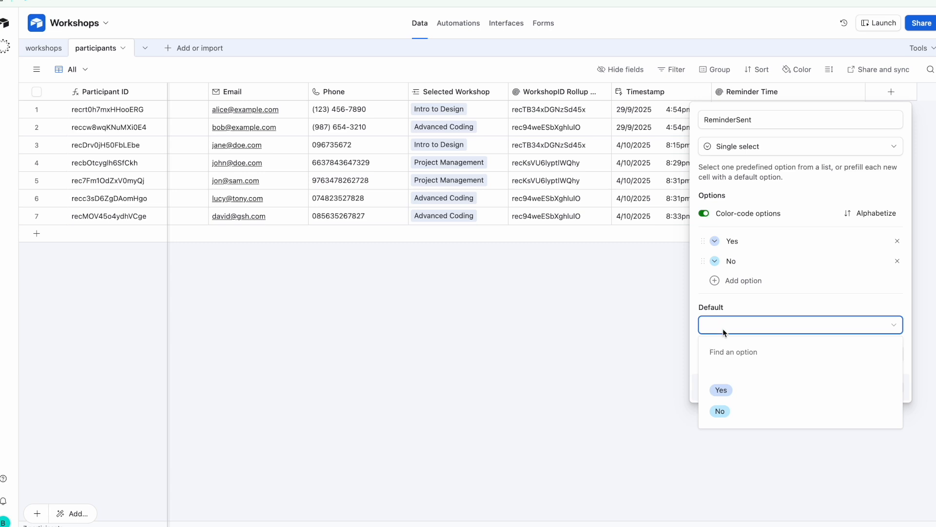
{"action": "left_click", "coordinate": [741, 409]}
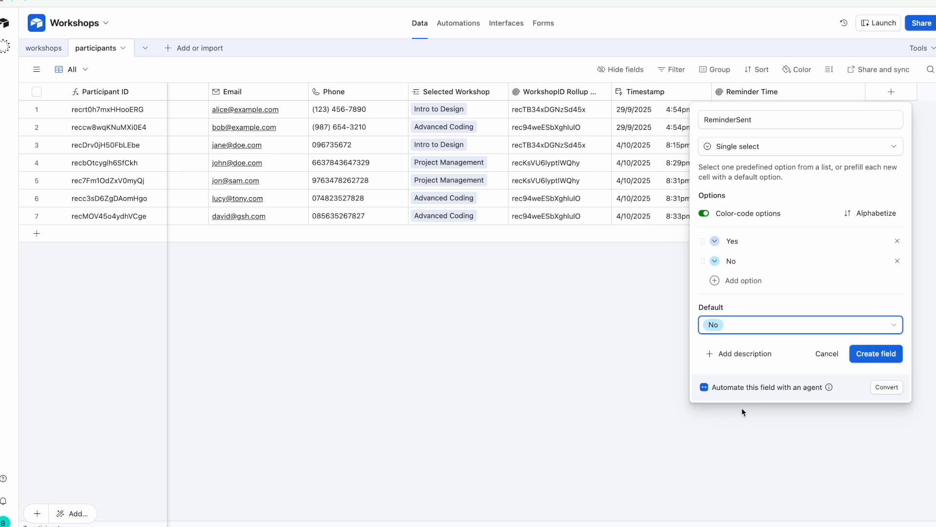
{"action": "left_click", "coordinate": [866, 359]}
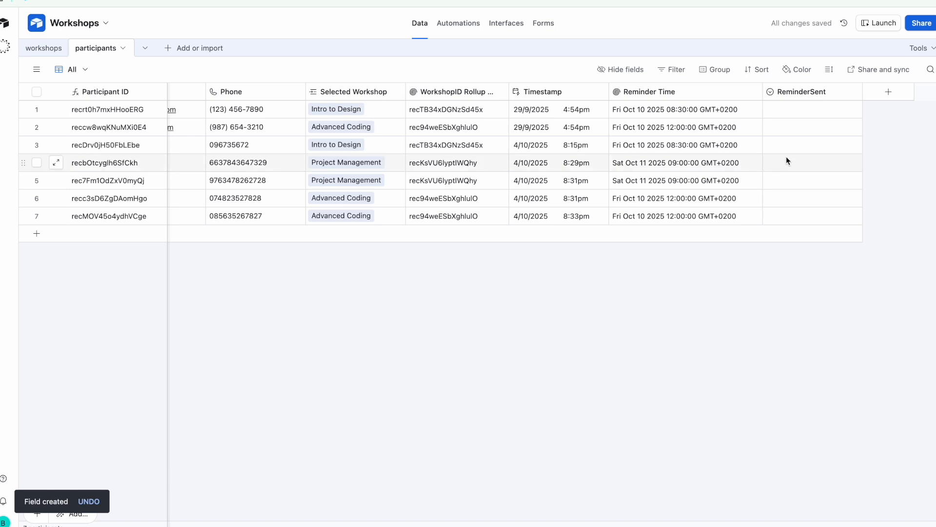
Narrow the Reminder Time and ReminderSent columns and check ReminderSent's Yes/No choices
{"action": "left_click_drag", "start_coordinate": [762, 95], "coordinate": [757, 96]}
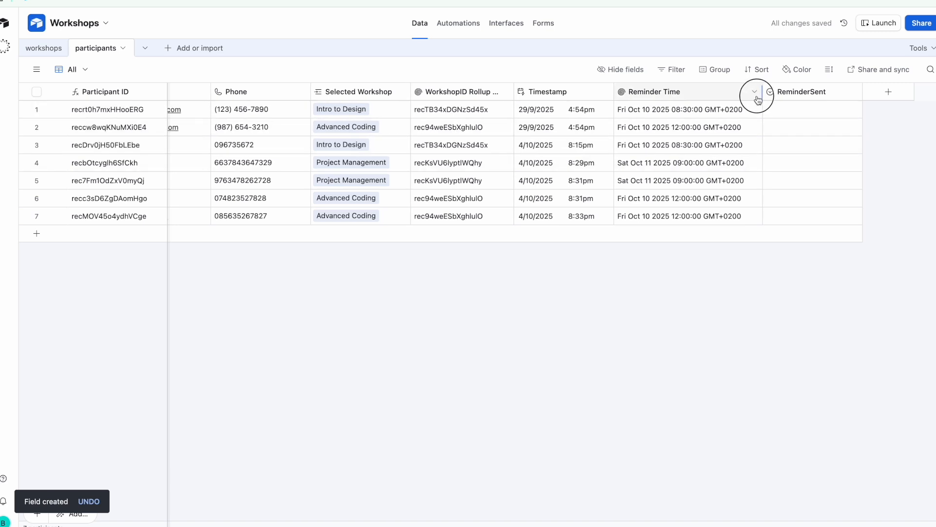
{"action": "left_click", "coordinate": [809, 111]}
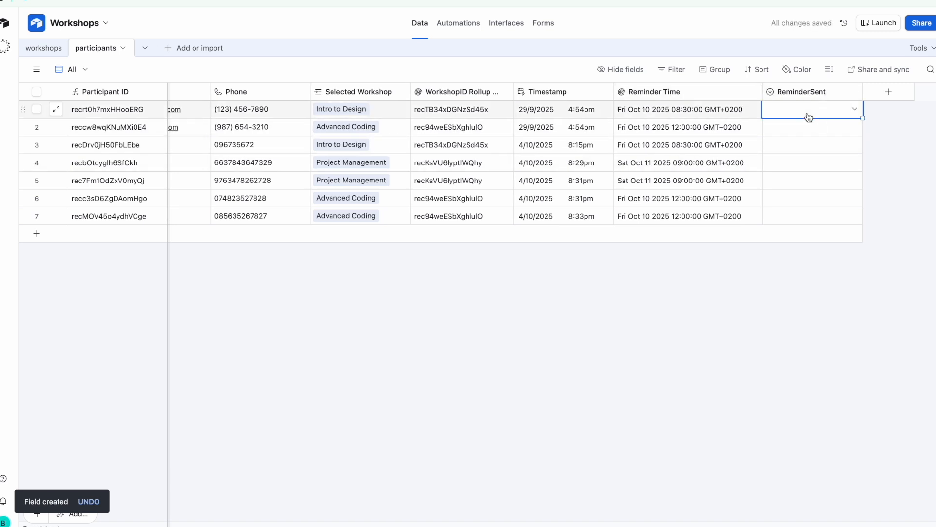
{"action": "left_click", "coordinate": [807, 114]}
{"action": "left_click", "coordinate": [896, 189]}
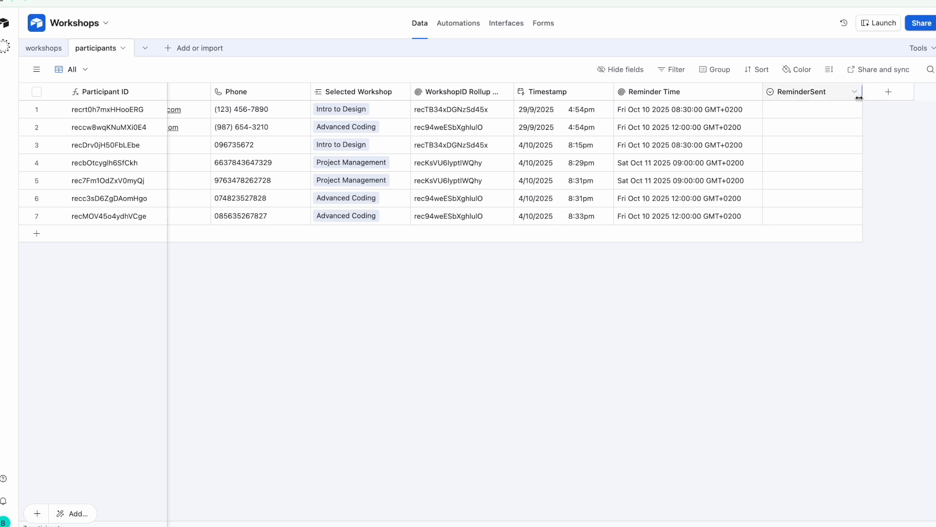
{"action": "left_click_drag", "start_coordinate": [860, 97], "coordinate": [848, 96]}
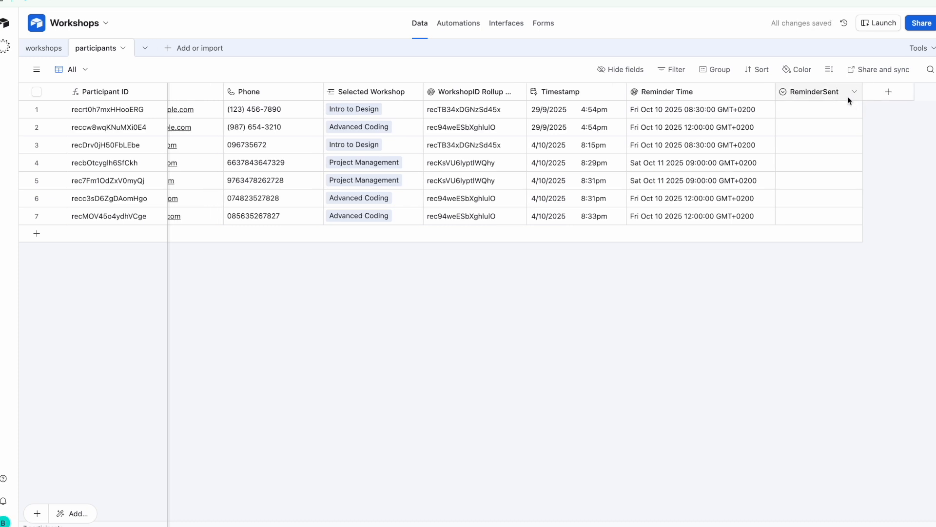
{"action": "left_click", "coordinate": [891, 95]}
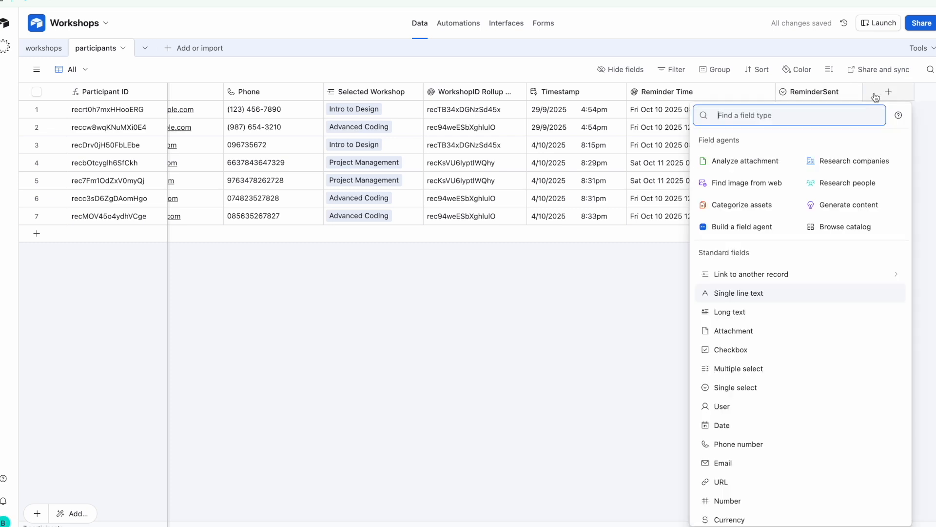
{"action": "left_click", "coordinate": [596, 321]}
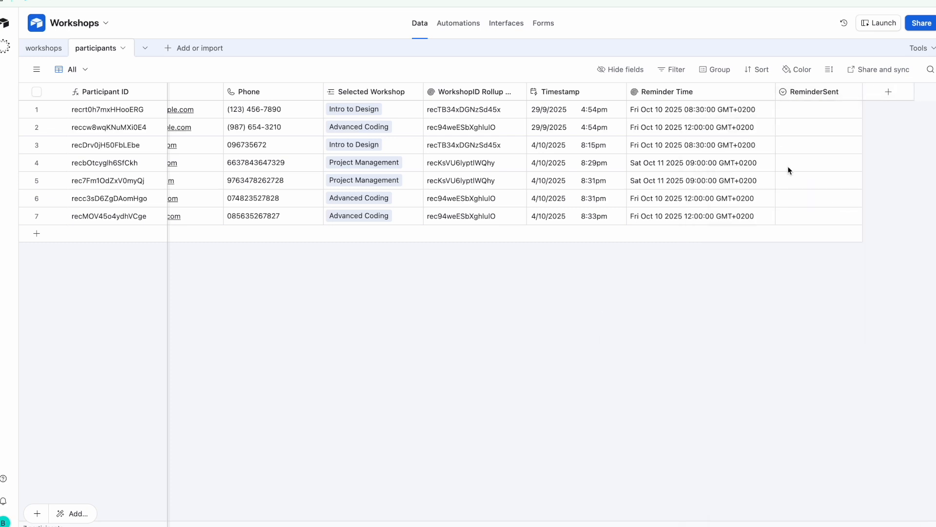
Duplicate the ReminderSent field and save the copy as ConfirmationSent
{"action": "right_click", "coordinate": [833, 92]}
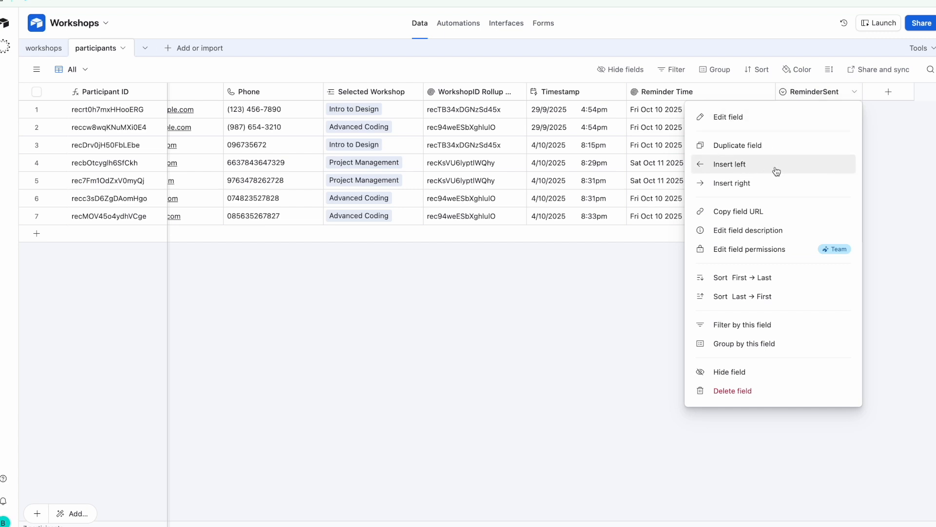
{"action": "left_click", "coordinate": [765, 152]}
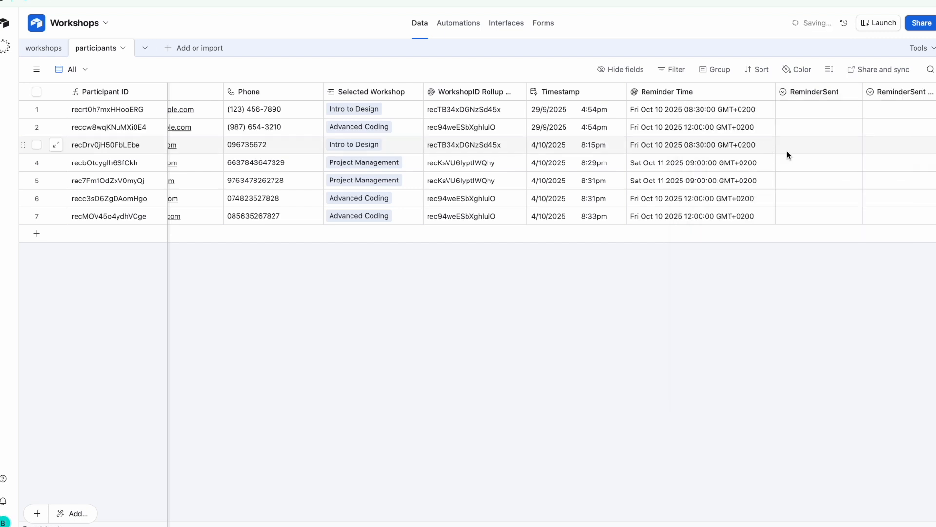
{"action": "double_click", "coordinate": [827, 91]}
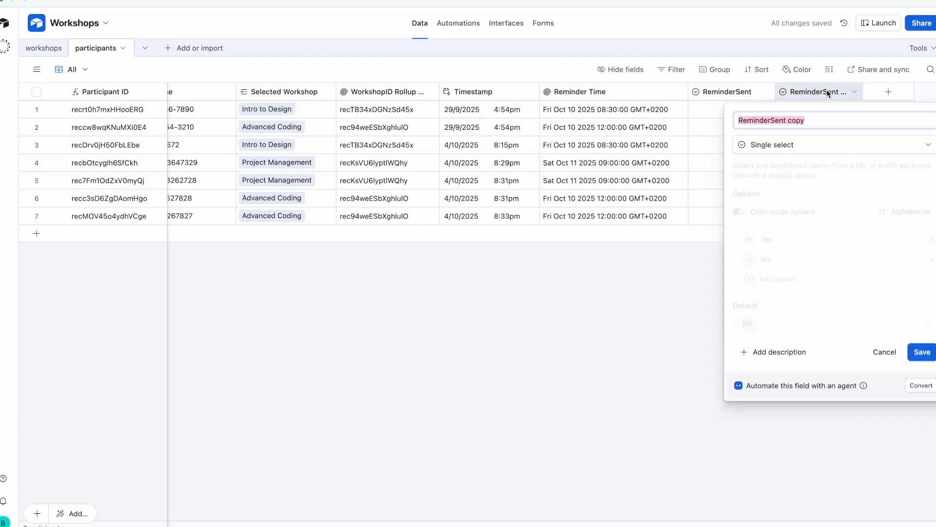
{"action": "left_click", "coordinate": [755, 123]}
{"action": "left_click_drag", "start_coordinate": [772, 123], "coordinate": [739, 121]}
{"action": "left_click", "coordinate": [757, 122]}
{"action": "type", "text": "c"}
{"action": "key", "text": "BackSpace"}
{"action": "type", "text": "Confirmatio"}
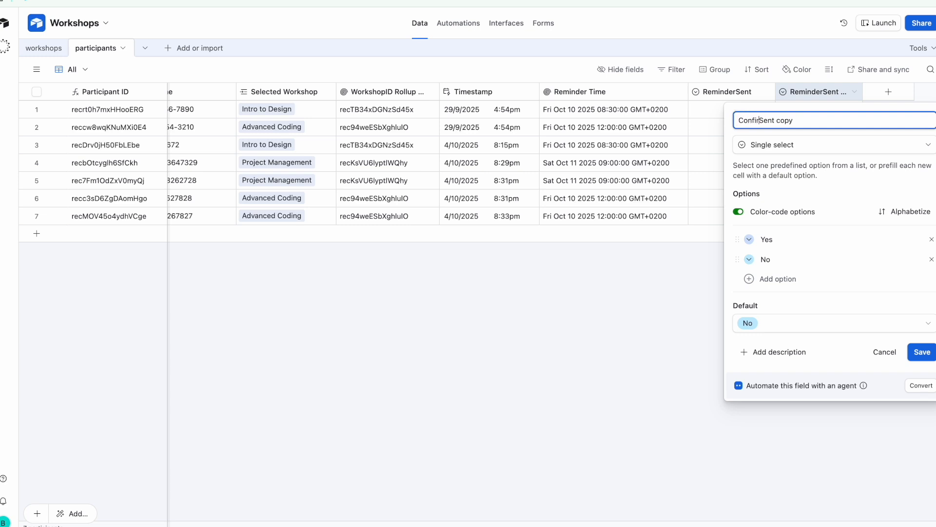
{"action": "type", "text": "n"}
{"action": "left_click", "coordinate": [836, 171]}
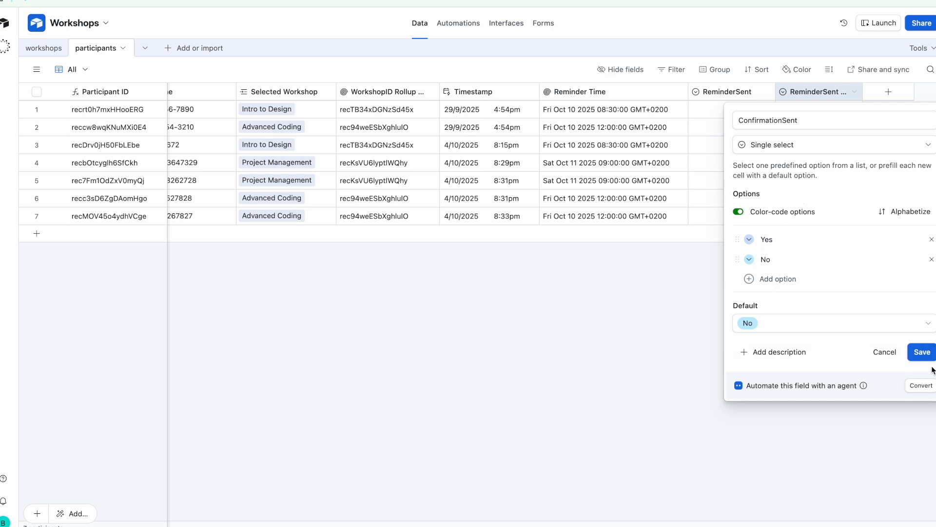
{"action": "left_click", "coordinate": [923, 353]}
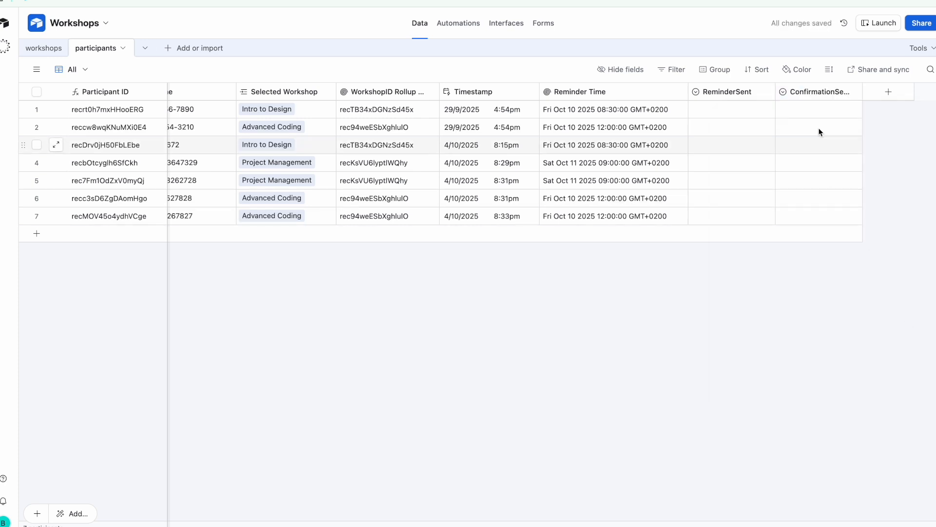
Move ConfirmationSent after Timestamp, widen it and ReminderSent, and show the views list
{"action": "left_click_drag", "start_coordinate": [819, 92], "coordinate": [540, 92]}
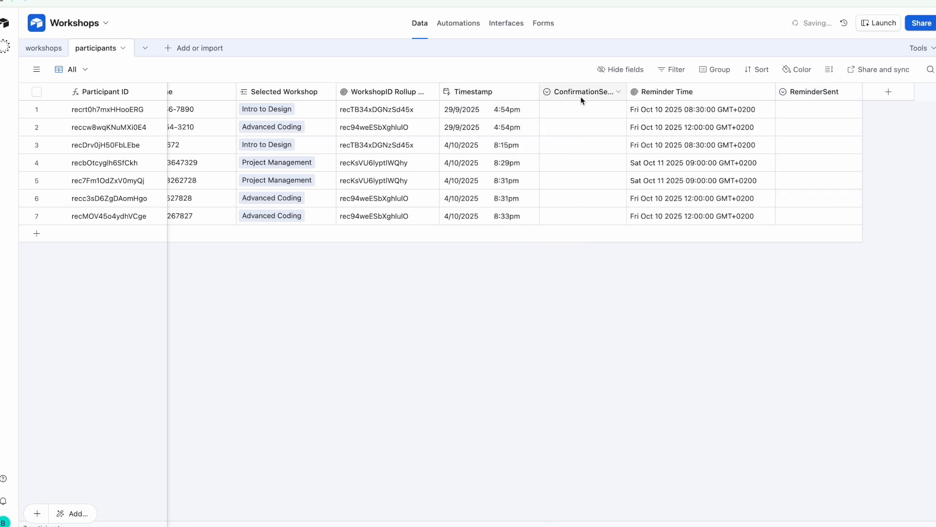
{"action": "mouse_move", "coordinate": [627, 92]}
{"action": "left_mouse_down"}
{"action": "mouse_move", "coordinate": [650, 90]}
{"action": "mouse_move", "coordinate": [642, 91]}
{"action": "left_mouse_up"}
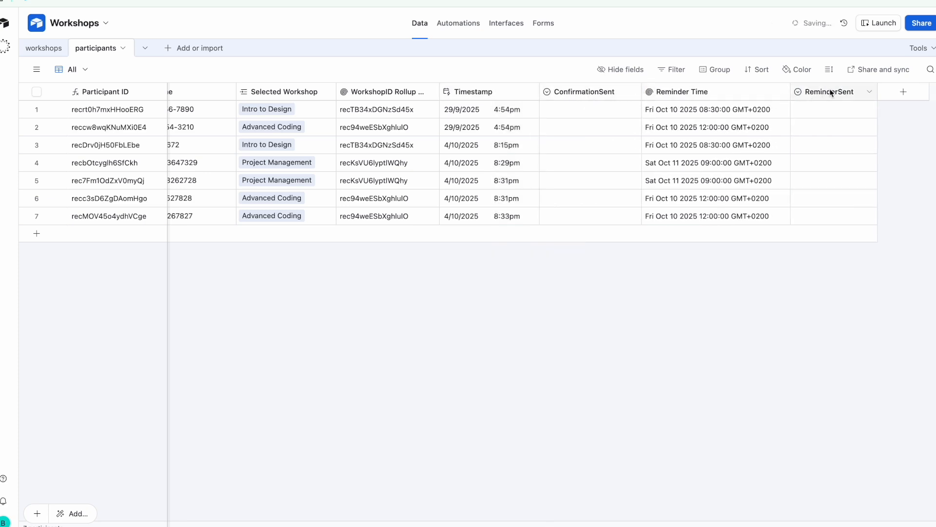
{"action": "left_click_drag", "start_coordinate": [877, 92], "coordinate": [895, 94]}
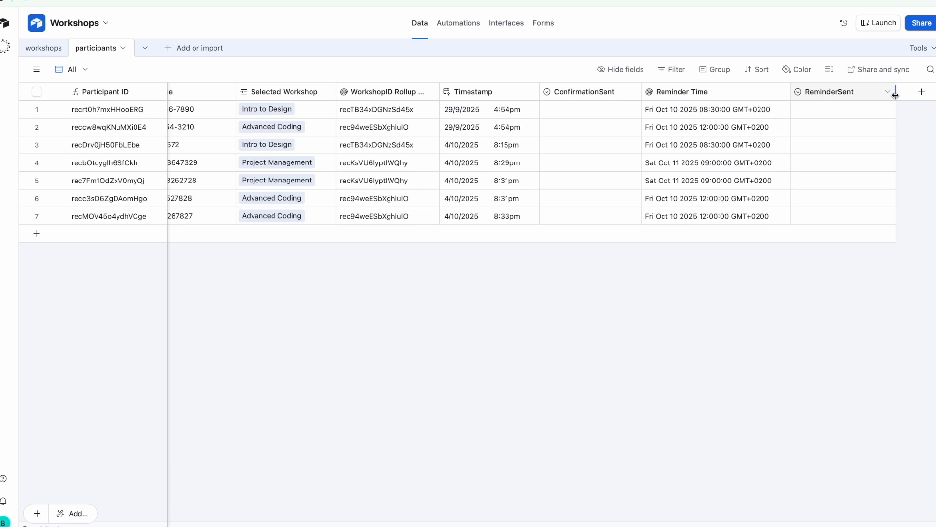
{"action": "left_click", "coordinate": [37, 69]}
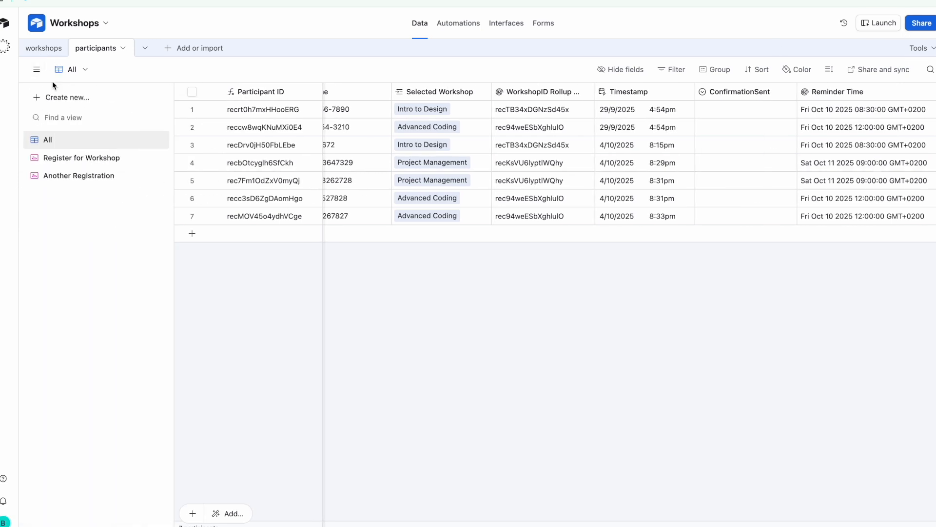
Create a new grid view called ConfirmationSent
{"action": "left_click", "coordinate": [73, 97]}
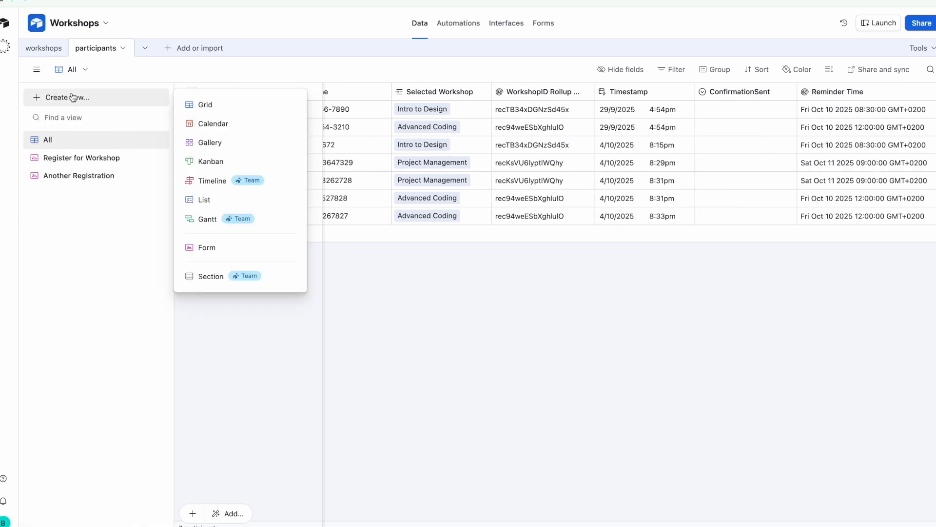
{"action": "left_click", "coordinate": [219, 106]}
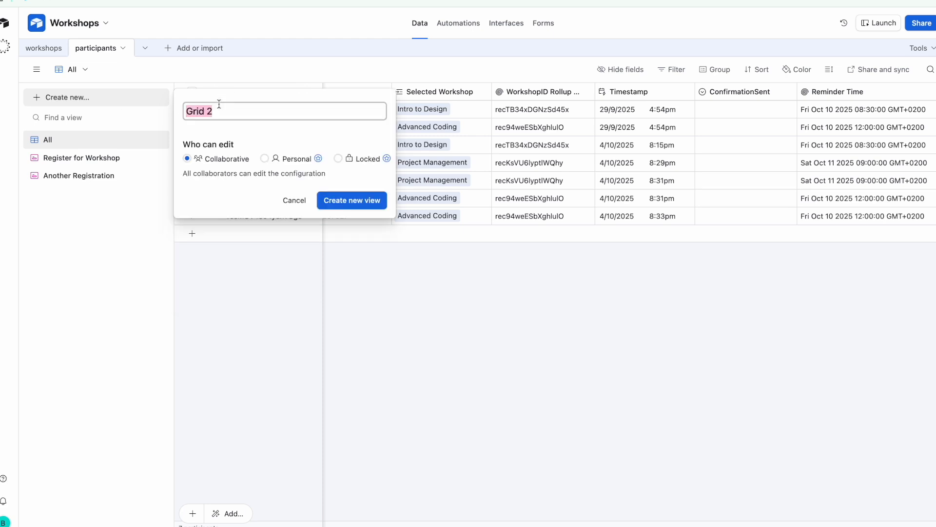
{"action": "type", "text": "ConfirmationSent"}
{"action": "left_click", "coordinate": [347, 201]}
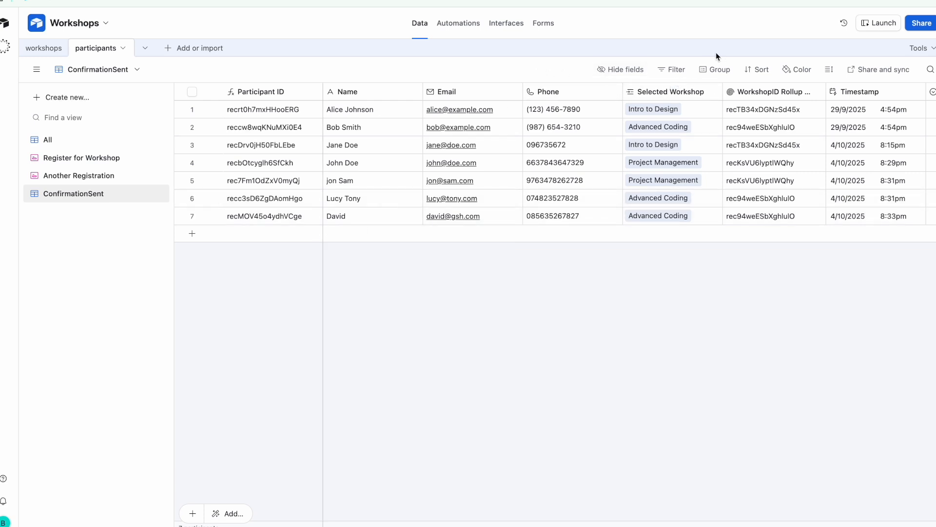
{"action": "left_click", "coordinate": [675, 72]}
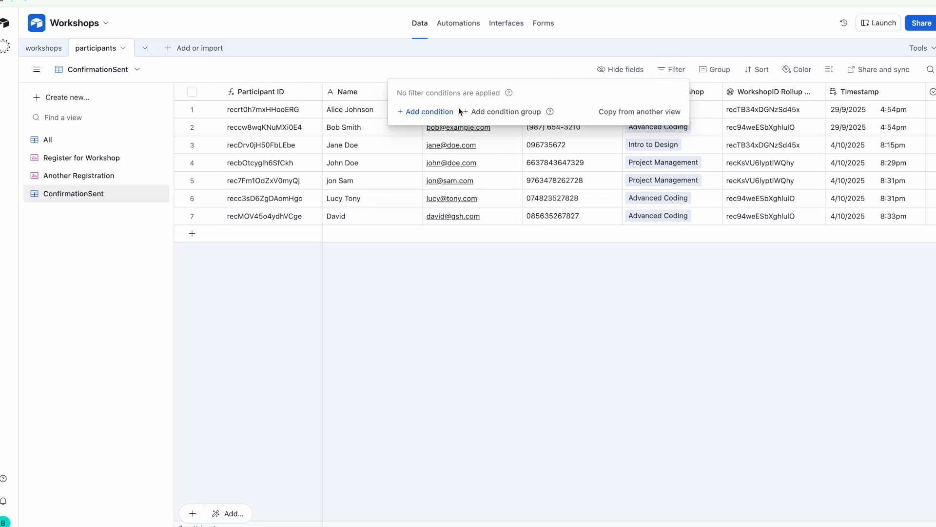
Add the filter condition 'ConfirmationSent is Yes' to the ConfirmationSent view
{"action": "left_click", "coordinate": [445, 113]}
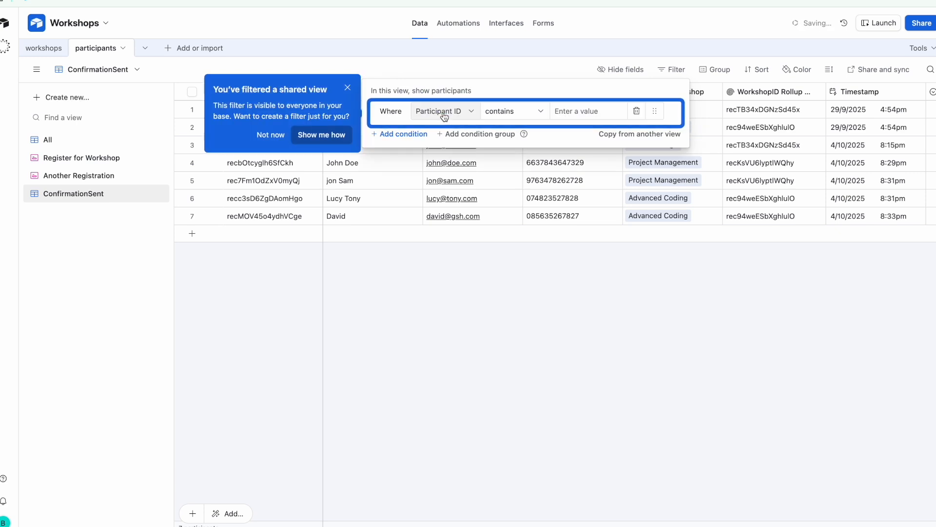
{"action": "left_click", "coordinate": [450, 113]}
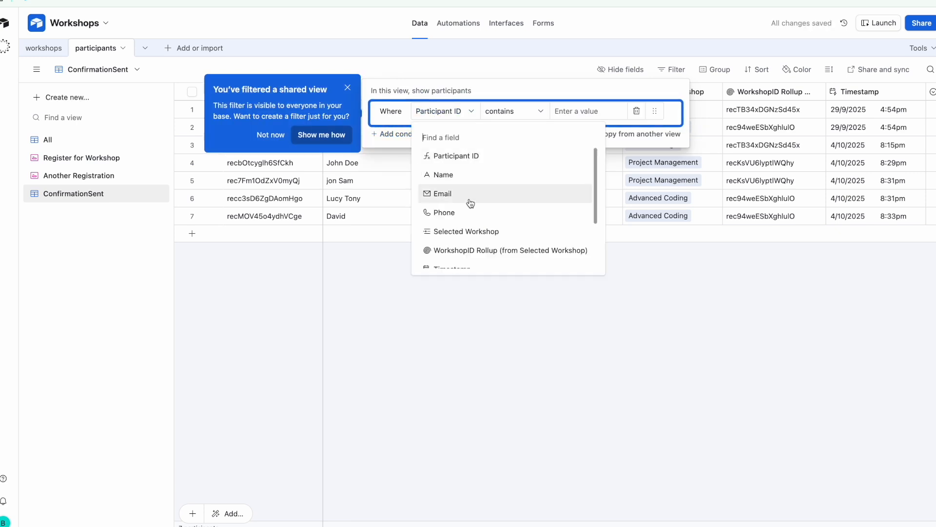
{"action": "scroll", "coordinate": [471, 203], "scroll_direction": "down", "scroll_amount": 3}
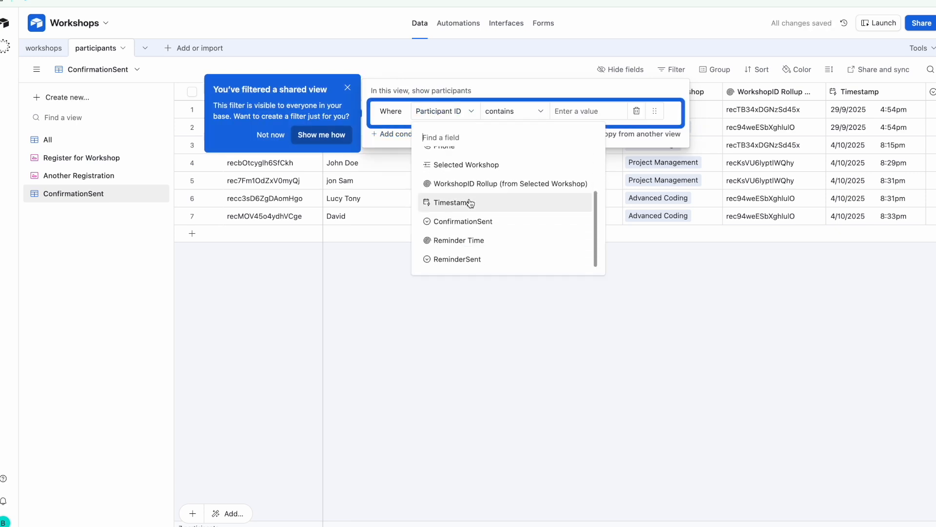
{"action": "left_click", "coordinate": [519, 222]}
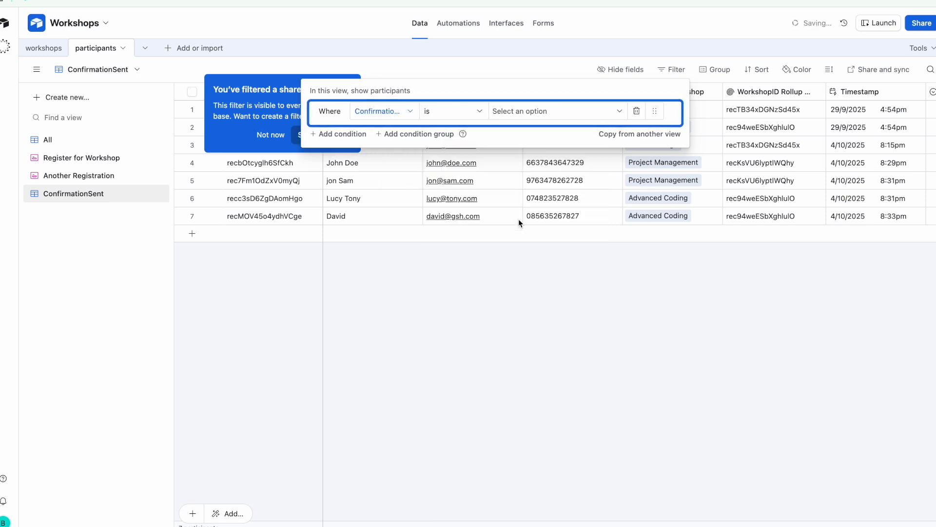
{"action": "left_click", "coordinate": [563, 111]}
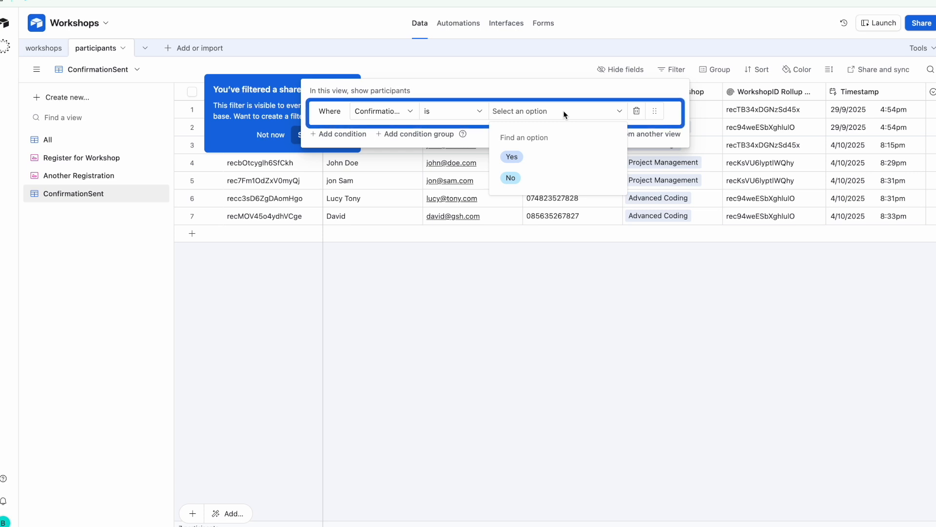
{"action": "left_click", "coordinate": [549, 155]}
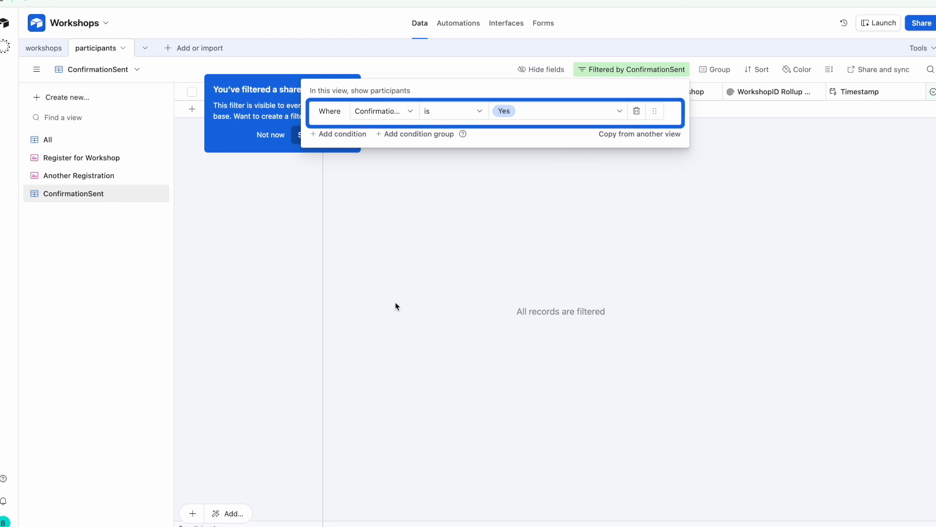
{"action": "right_click", "coordinate": [98, 193]}
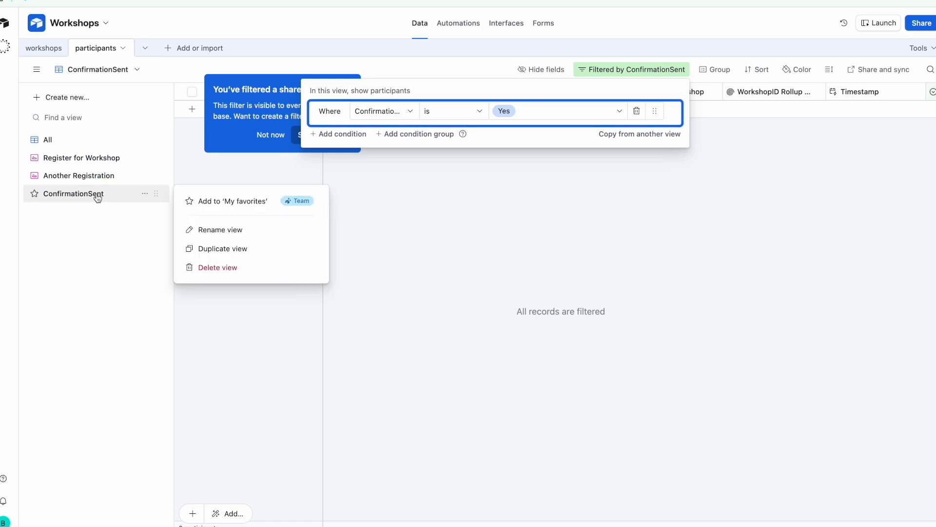
Duplicate the ConfirmationSent view and rename the copy ConfirmationNotSent
{"action": "left_click", "coordinate": [227, 248]}
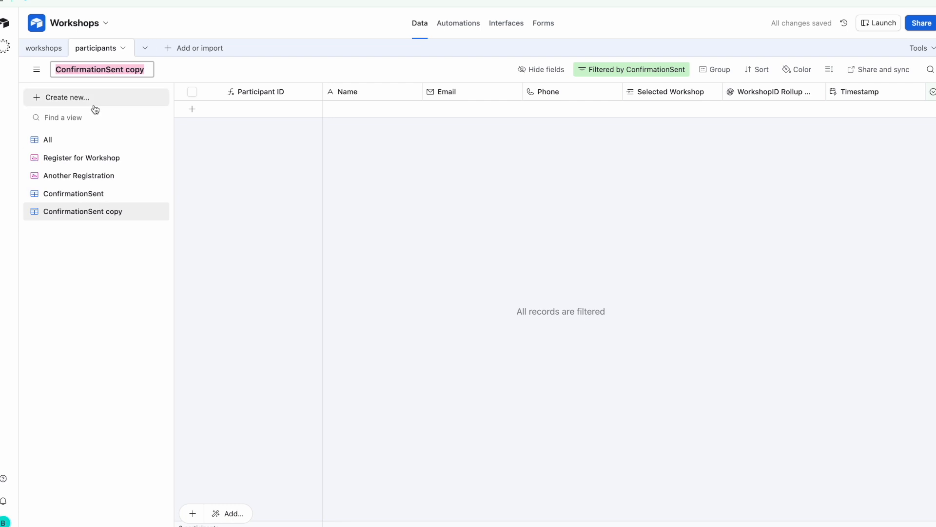
{"action": "left_click", "coordinate": [106, 69]}
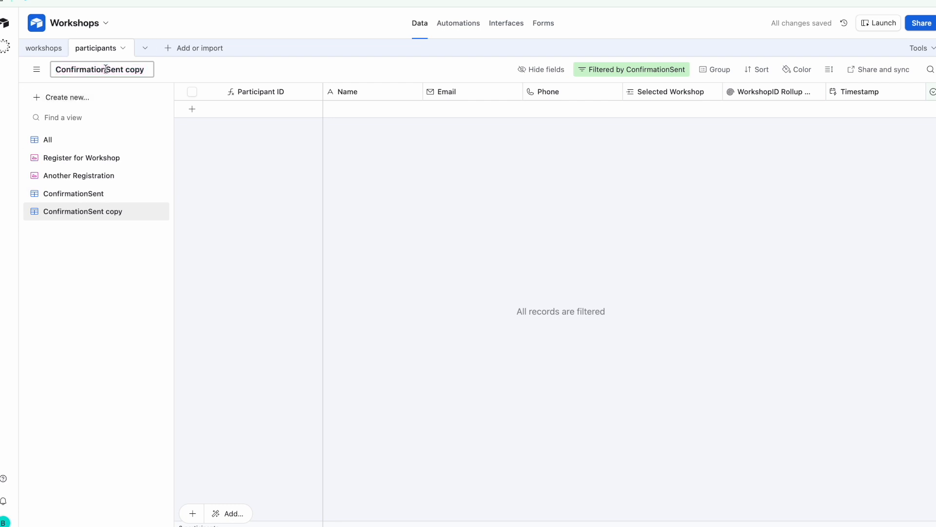
{"action": "type", "text": "Not"}
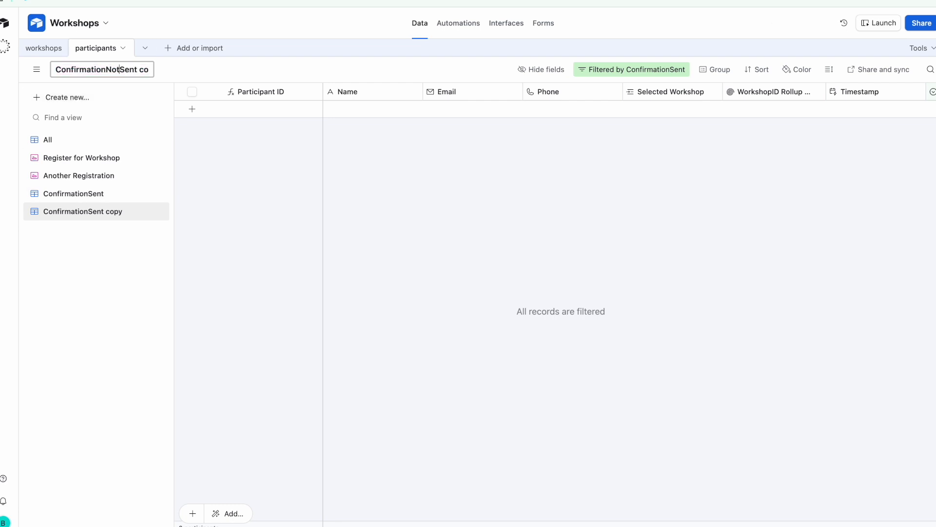
{"action": "key", "text": "Right"}
{"action": "key", "text": "Right"}
{"action": "key", "text": "Right"}
{"action": "key", "text": "Right"}
{"action": "key", "text": "Right"}
{"action": "key", "text": "Right"}
{"action": "key", "text": "BackSpace"}
{"action": "key", "text": "BackSpace"}
{"action": "key", "text": "BackSpace"}
{"action": "key", "text": "Return"}
Change the ConfirmationNotSent filter to 'ConfirmationSent is not Yes'
{"action": "left_click", "coordinate": [649, 71]}
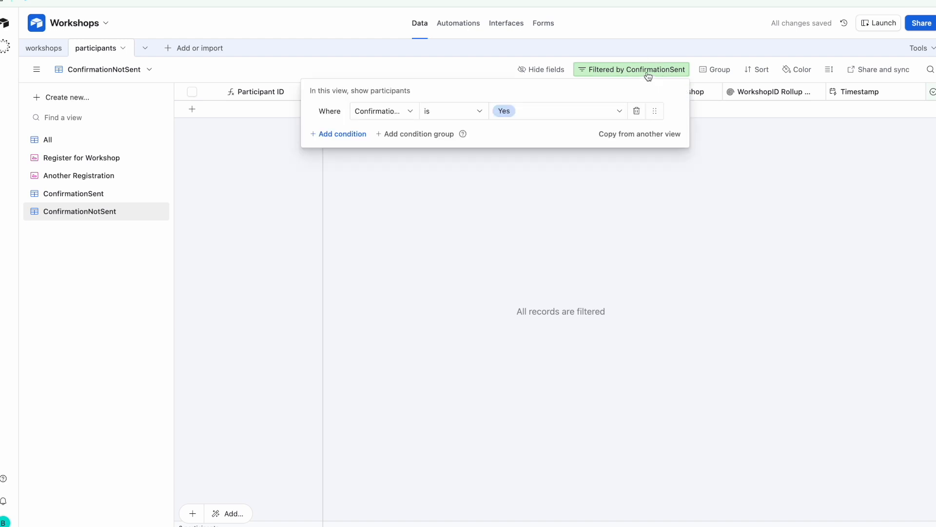
{"action": "left_click", "coordinate": [554, 113]}
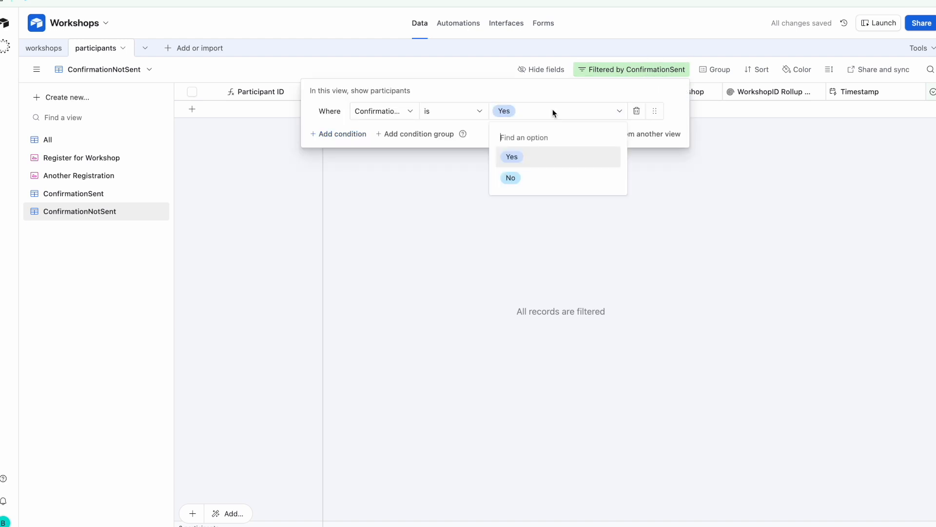
{"action": "left_click", "coordinate": [470, 116]}
{"action": "left_click", "coordinate": [471, 174]}
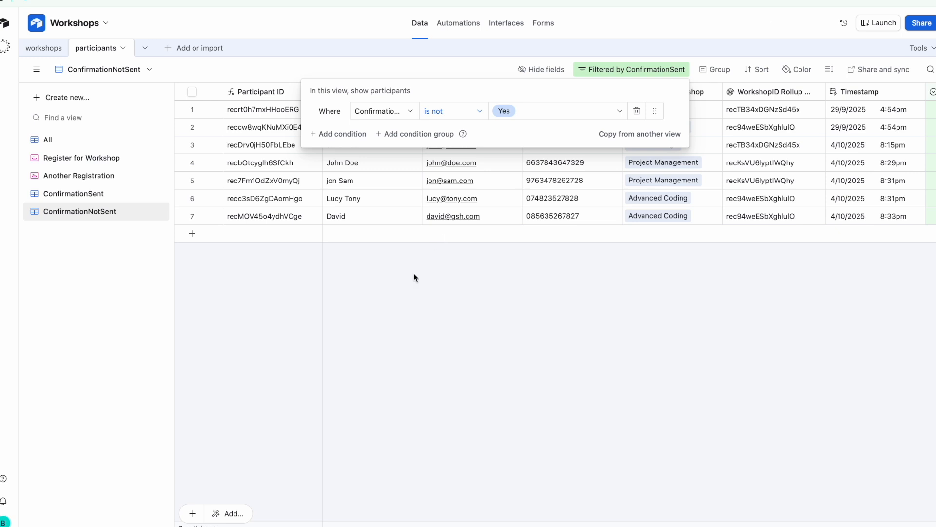
{"action": "left_click", "coordinate": [401, 331]}
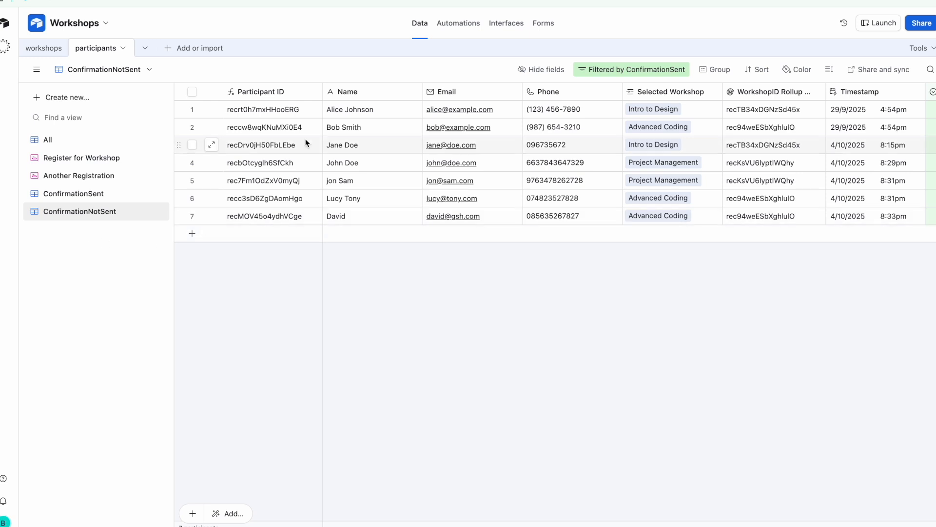
{"action": "scroll", "coordinate": [364, 126], "scroll_direction": "right", "scroll_amount": 8}
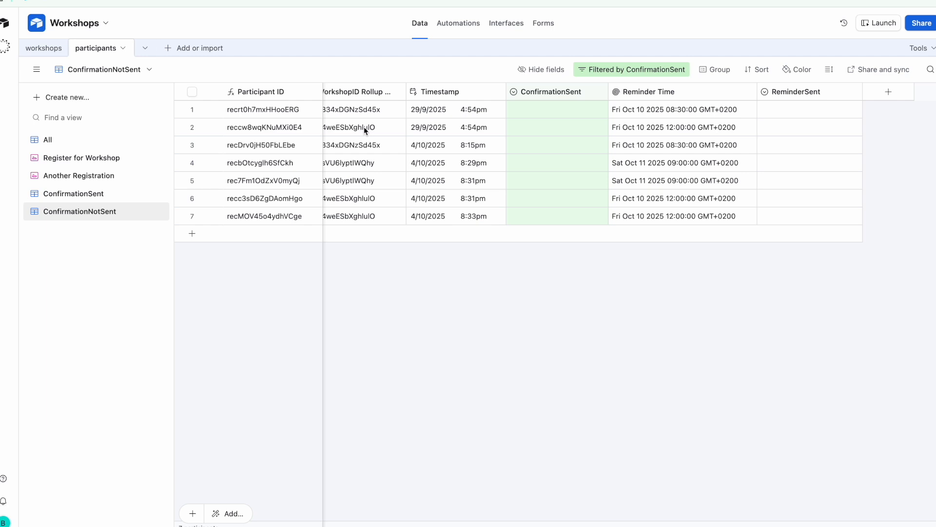
{"action": "right_click", "coordinate": [125, 197]}
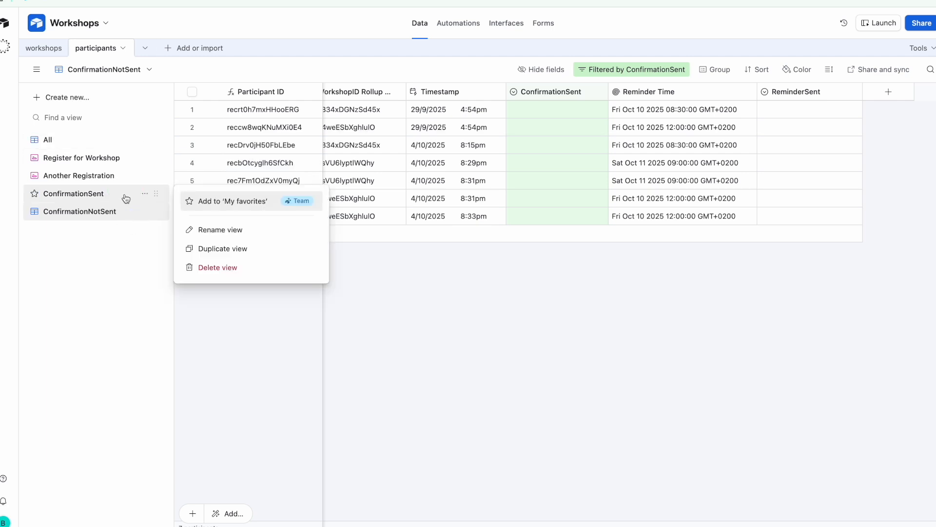
Duplicate the ConfirmationSent view and rename the copy ReminderSent
{"action": "left_click", "coordinate": [223, 249]}
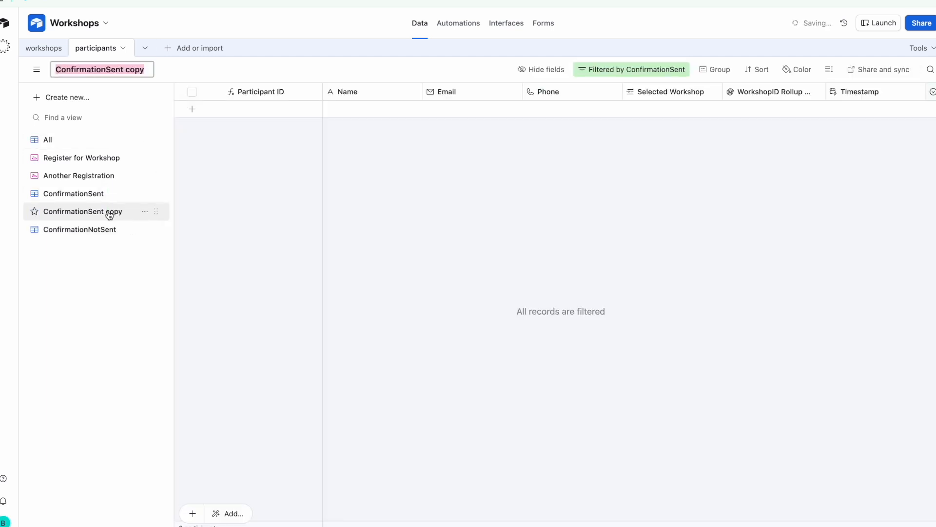
{"action": "left_click", "coordinate": [102, 68]}
{"action": "left_click_drag", "start_coordinate": [108, 69], "coordinate": [51, 69]}
{"action": "type", "text": "ReminderSent"}
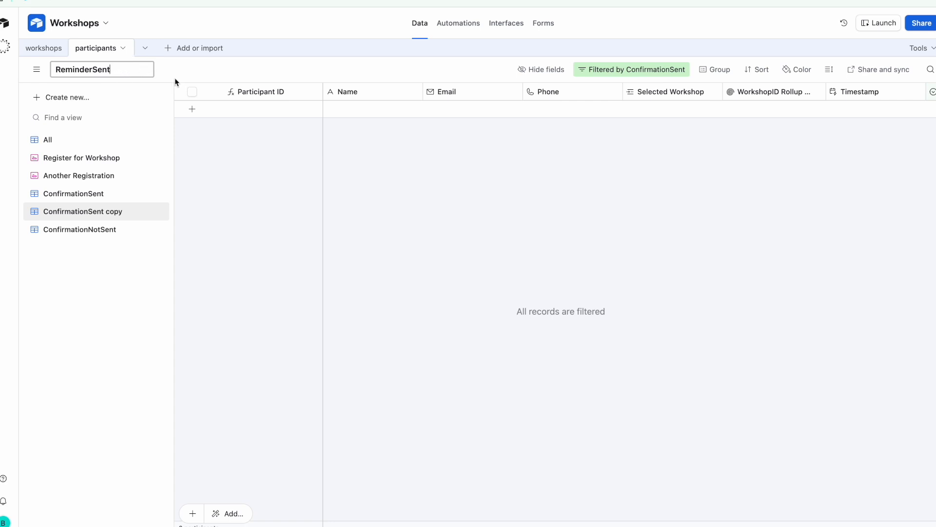
{"action": "key", "text": "Return"}
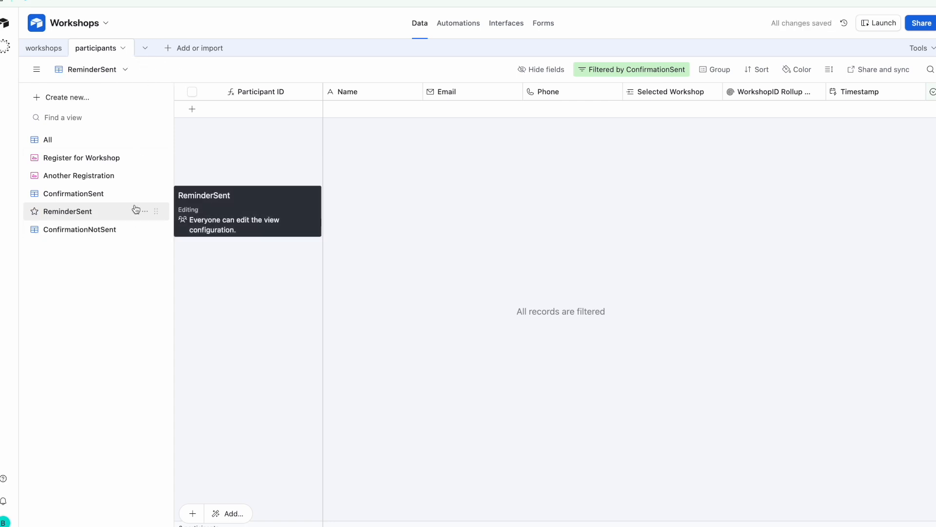
Change the ReminderSent view's filter to 'ReminderSent is Yes'
{"action": "left_click", "coordinate": [643, 71]}
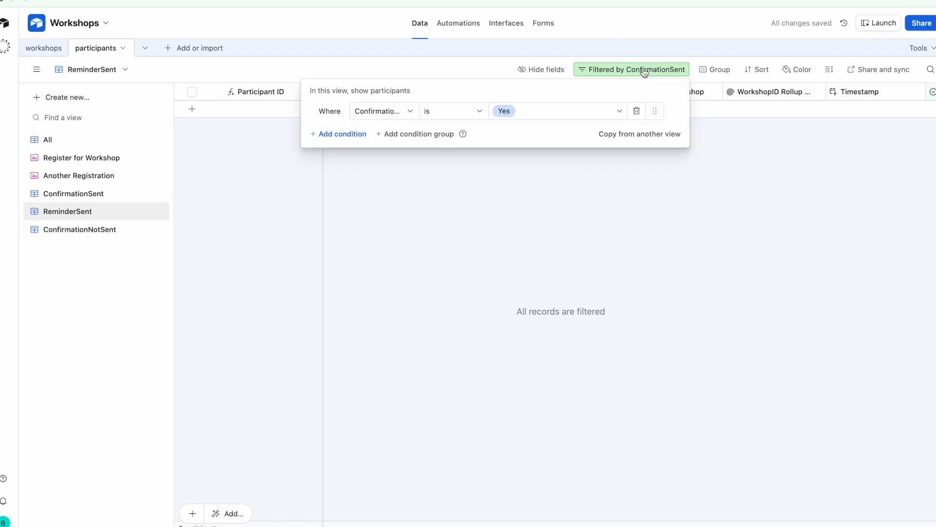
{"action": "left_click", "coordinate": [385, 110]}
{"action": "scroll", "coordinate": [403, 211], "scroll_direction": "up", "scroll_amount": 1}
{"action": "scroll", "coordinate": [424, 218], "scroll_direction": "down", "scroll_amount": 2}
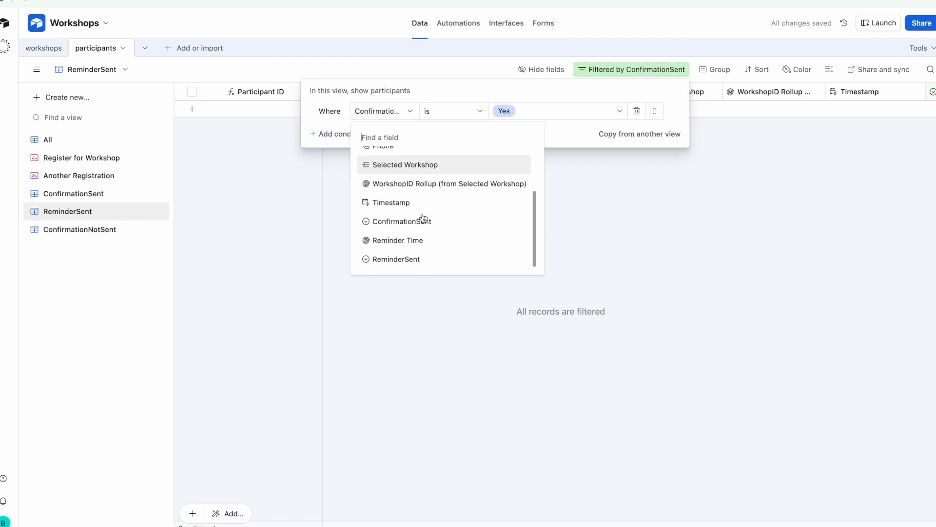
{"action": "left_click", "coordinate": [436, 257]}
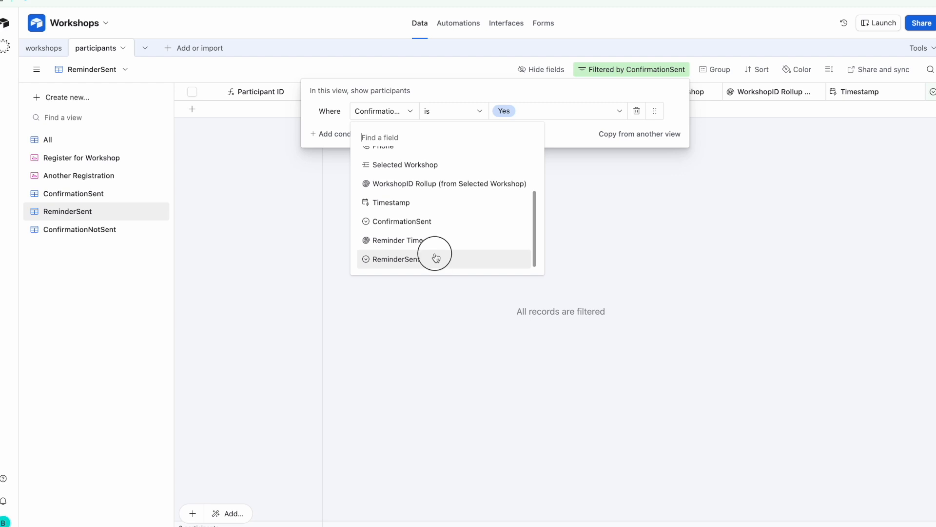
{"action": "left_click", "coordinate": [554, 116]}
{"action": "left_click", "coordinate": [552, 155]}
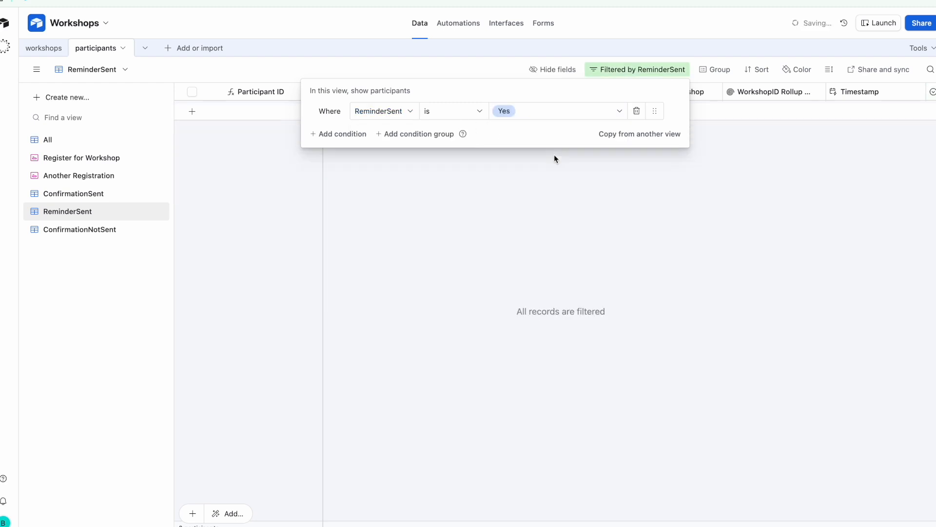
{"action": "left_click", "coordinate": [434, 254]}
{"action": "right_click", "coordinate": [125, 215]}
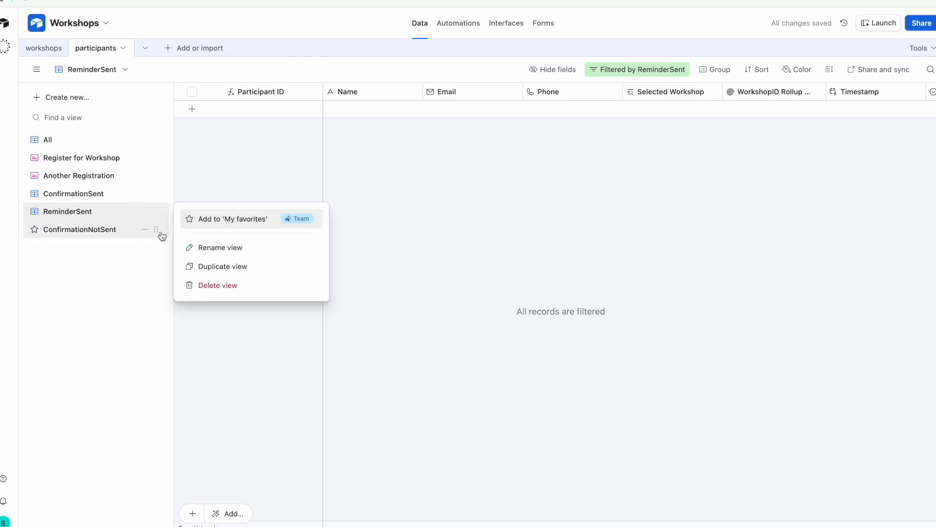
Duplicate the ReminderSent view and name the copy ReminderNotSent
{"action": "left_click", "coordinate": [210, 266]}
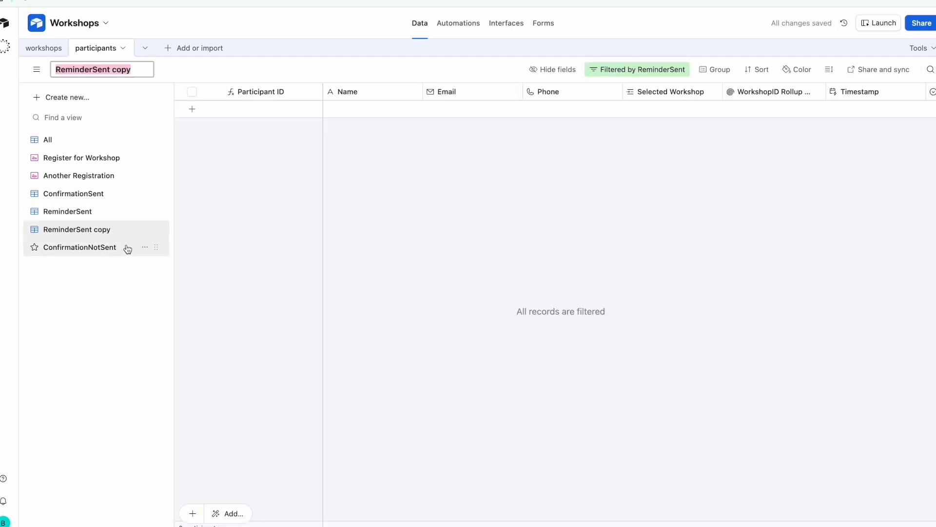
{"action": "left_click", "coordinate": [95, 68]}
{"action": "type", "text": "Not"}
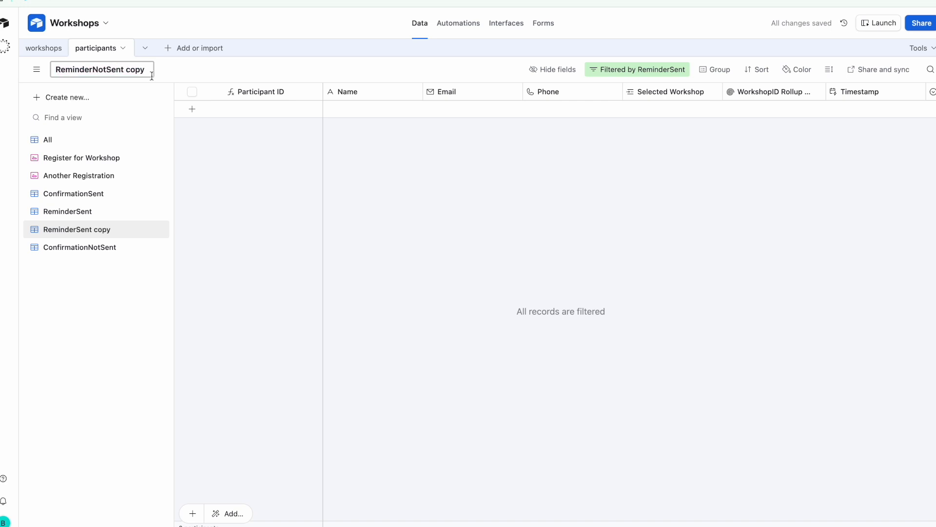
{"action": "key", "text": "BackSpace"}
{"action": "key", "text": "BackSpace"}
{"action": "left_click", "coordinate": [247, 68]}
Set the filter to 'ReminderSent is not Yes' and move ConfirmationNotSent under ConfirmationSent
{"action": "left_click", "coordinate": [639, 70]}
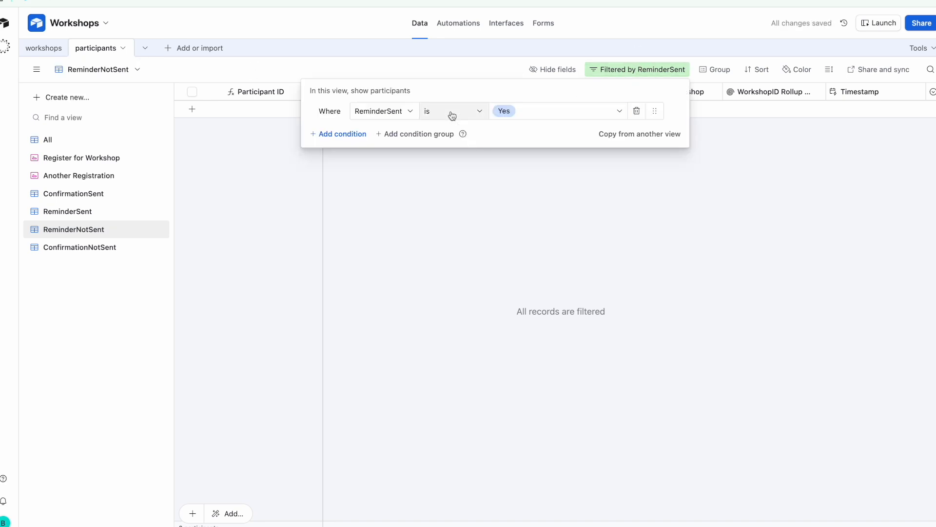
{"action": "left_click", "coordinate": [466, 117]}
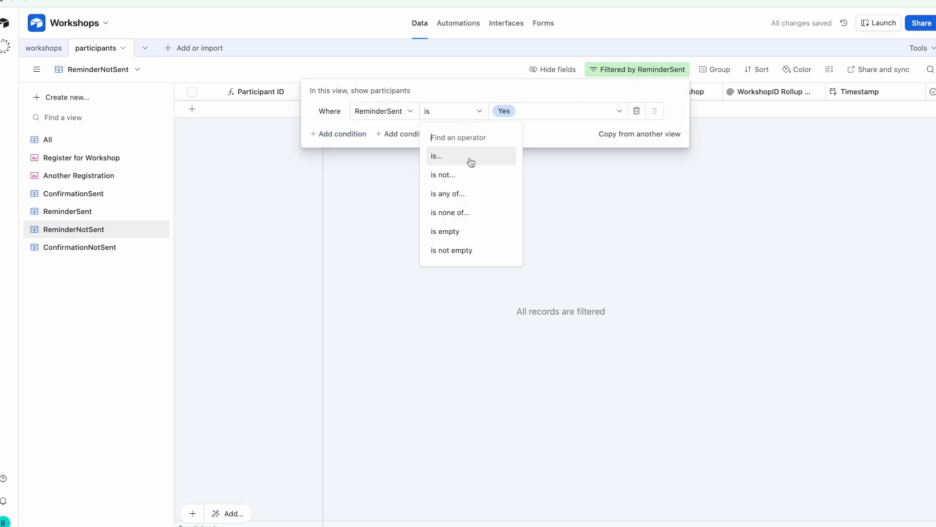
{"action": "left_click", "coordinate": [469, 174]}
{"action": "left_click", "coordinate": [525, 266]}
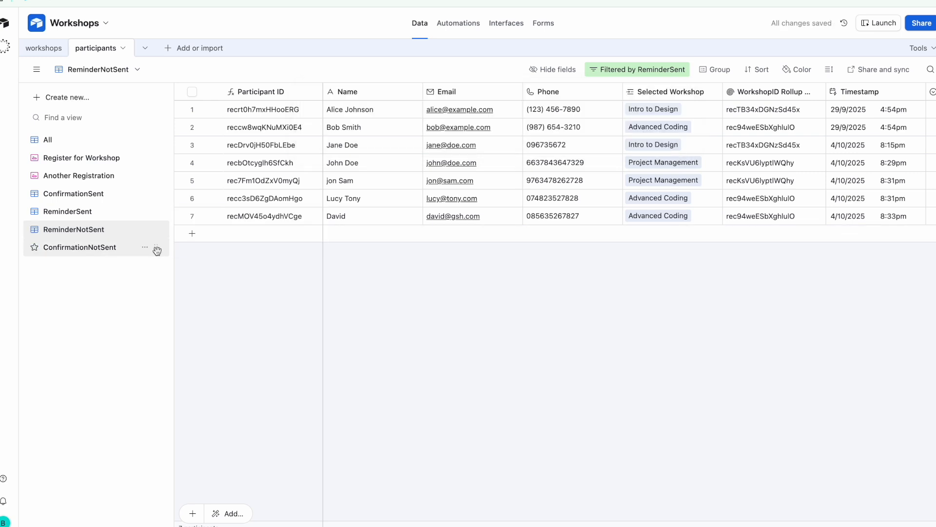
{"action": "left_click_drag", "start_coordinate": [156, 247], "coordinate": [155, 209]}
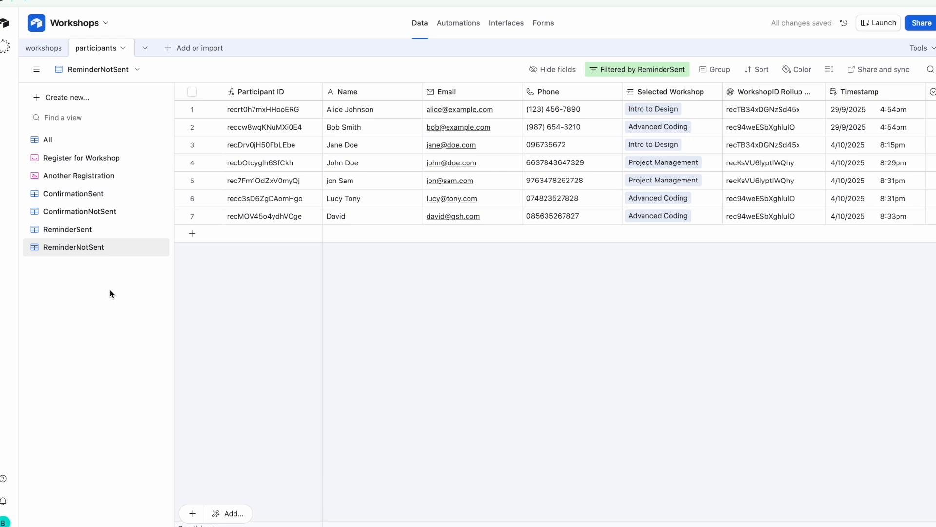
Duplicate the ReminderNotSent view and name the new view SendReminder
{"action": "left_click", "coordinate": [145, 248]}
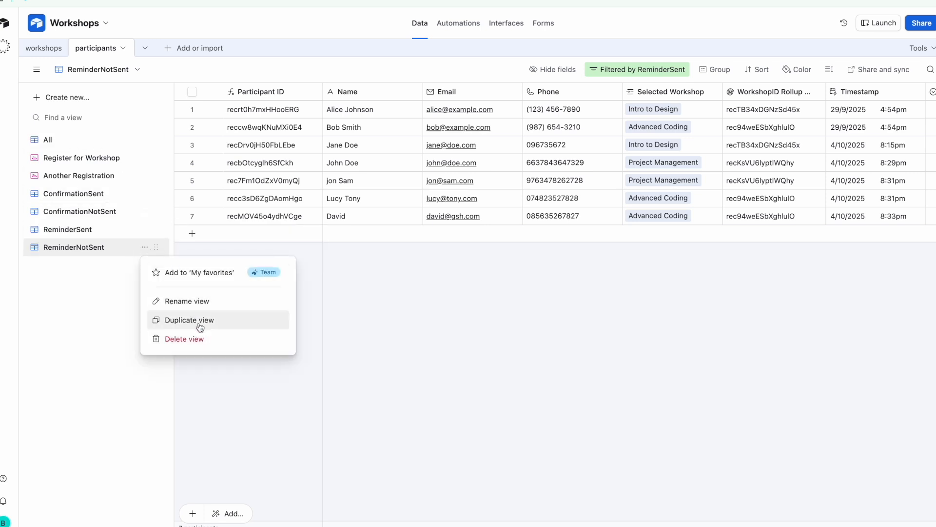
{"action": "left_click", "coordinate": [199, 325]}
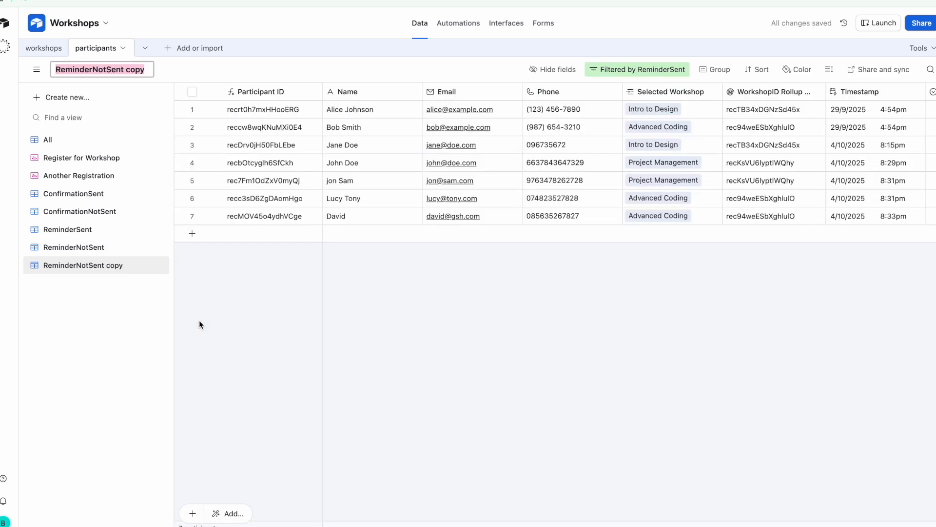
{"action": "type", "text": "Send"}
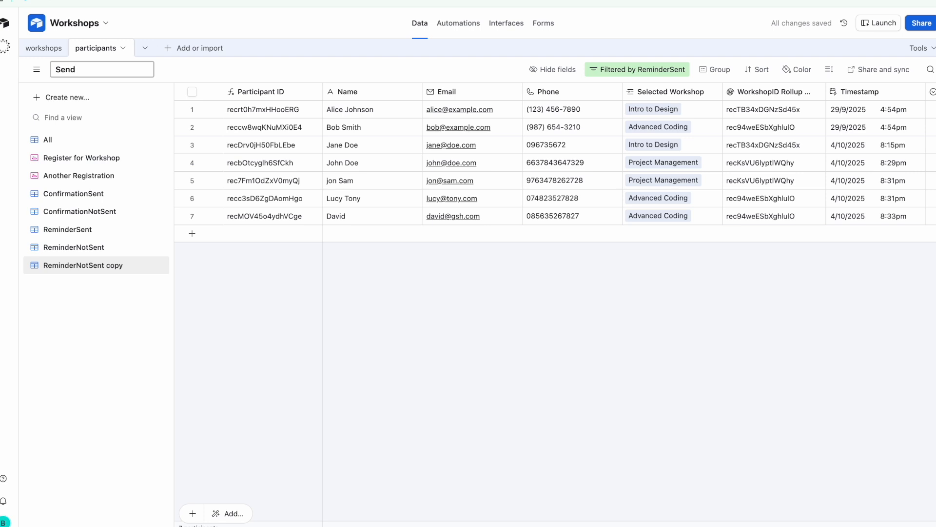
{"action": "type", "text": "Confirmation"}
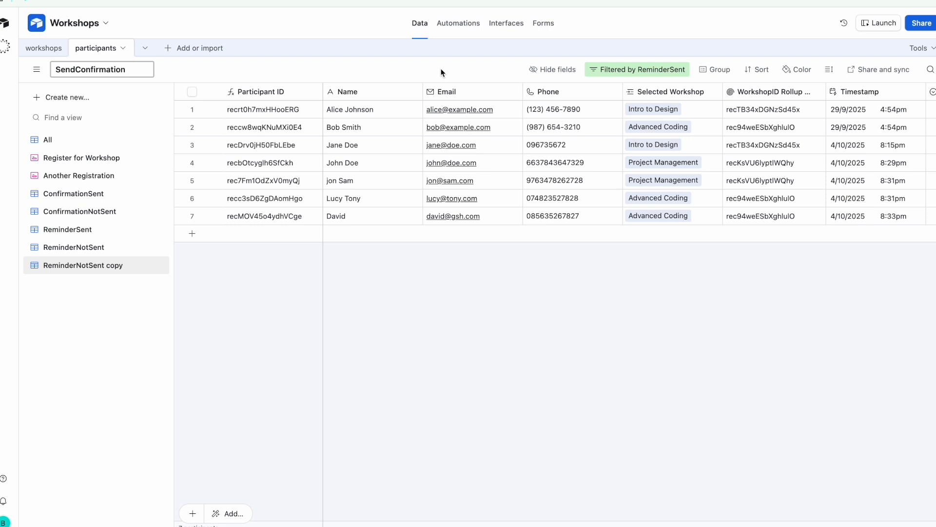
{"action": "key", "text": "BackSpace"}
{"action": "key", "text": "BackSpace"}
{"action": "key", "text": "BackSpace"}
{"action": "key", "text": "BackSpace"}
{"action": "key", "text": "BackSpace"}
{"action": "key", "text": "BackSpace"}
{"action": "key", "text": "BackSpace"}
{"action": "key", "text": "BackSpace"}
{"action": "key", "text": "BackSpace"}
{"action": "key", "text": "BackSpace"}
{"action": "key", "text": "BackSpace"}
{"action": "key", "text": "BackSpace"}
{"action": "type", "text": "Reminder"}
{"action": "key", "text": "Return"}
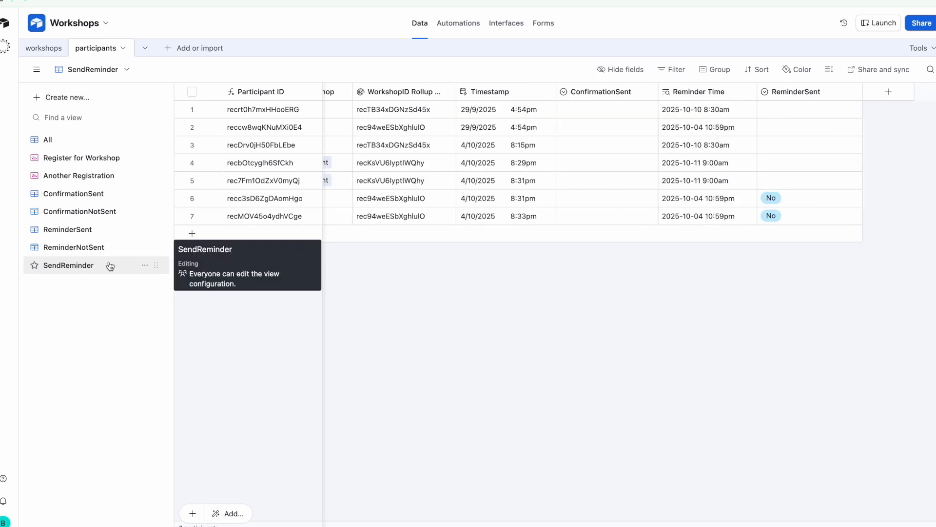
Switch to the SendReminder view and start a new field of type Formula
{"action": "left_click", "coordinate": [110, 263]}
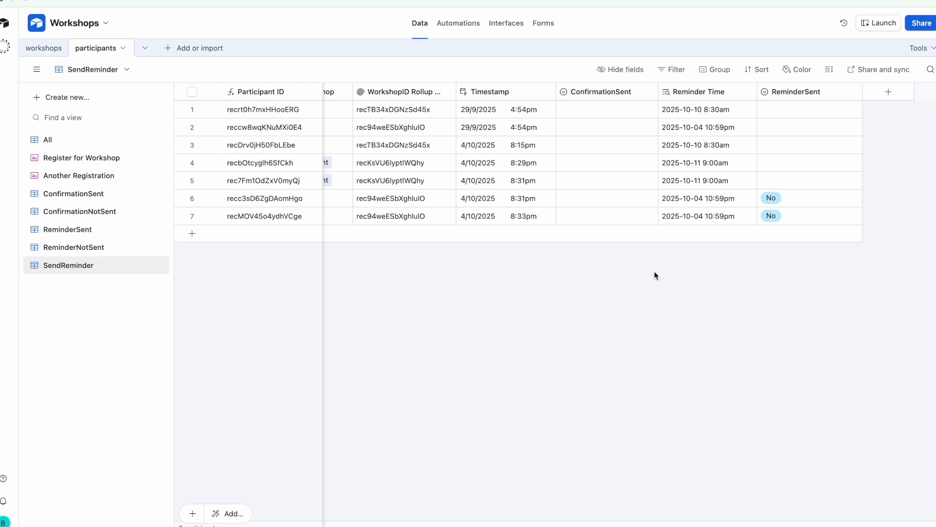
{"action": "left_click", "coordinate": [889, 92]}
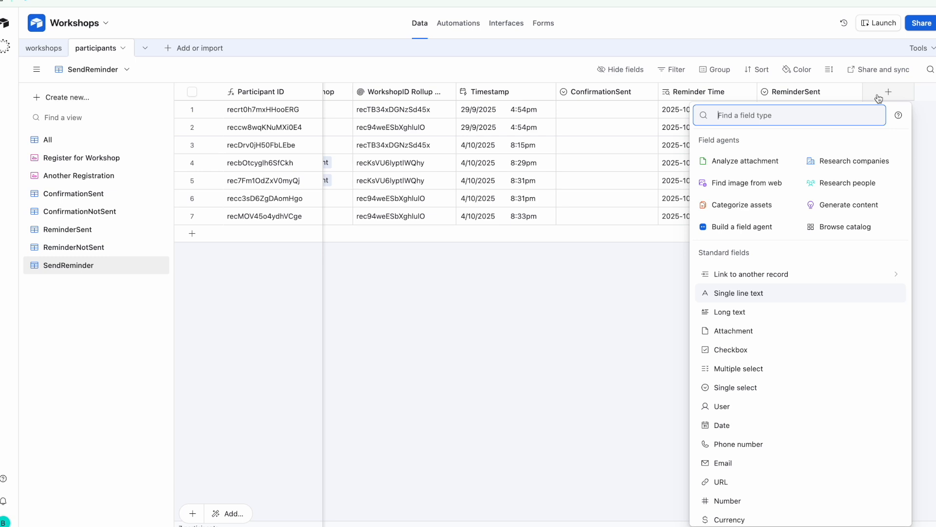
{"action": "type", "text": "for"}
{"action": "left_click", "coordinate": [796, 141]}
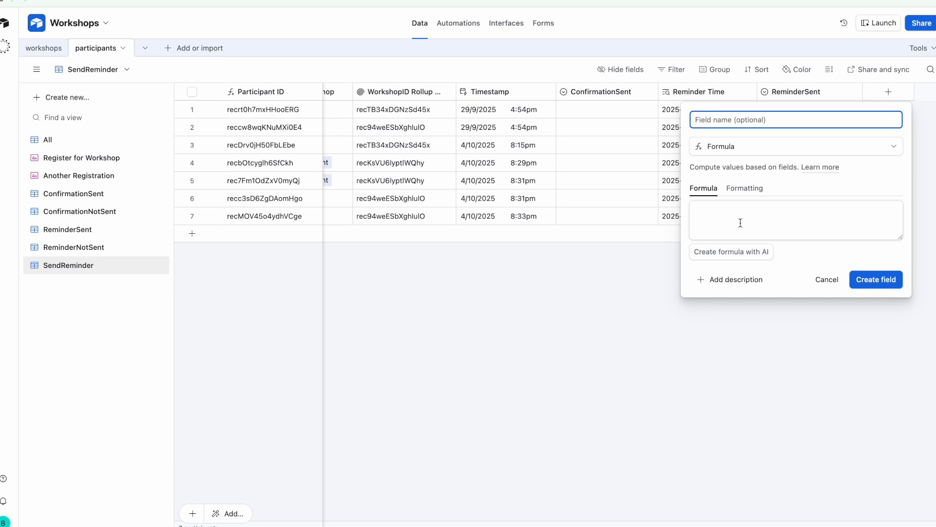
Generate the Send Reminder Status formula with AI from a description and create the field
{"action": "left_click", "coordinate": [727, 251]}
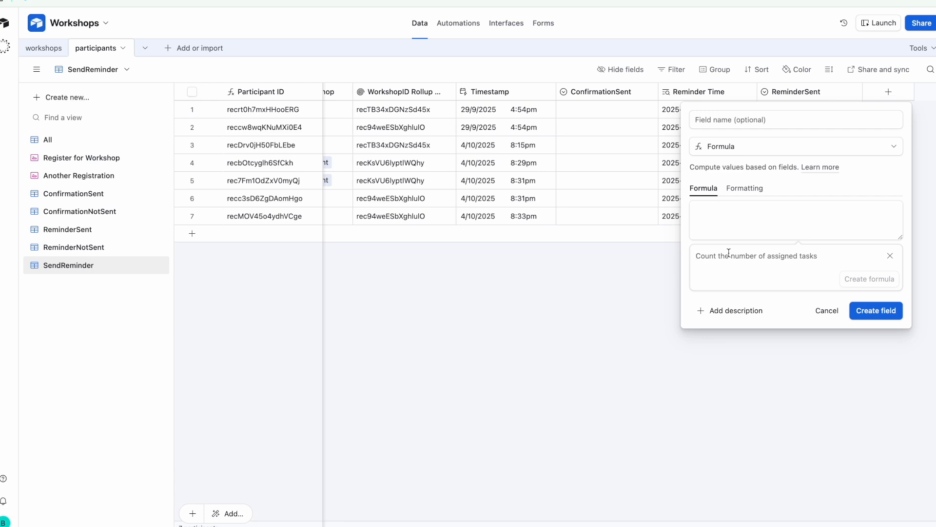
{"action": "type", "text": "when the"}
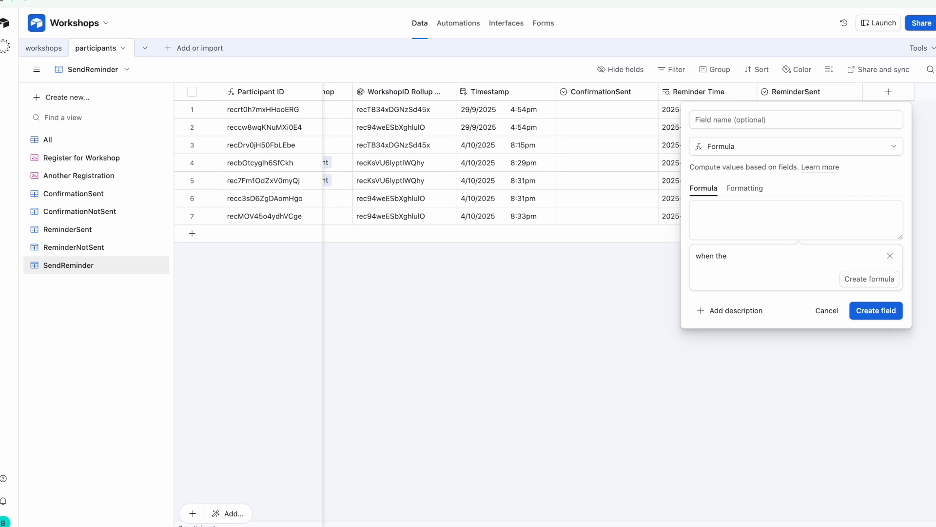
{"action": "type", "text": "()"}
{"action": "type", "text": "Reminder"}
{"action": "type", "text": "Set"}
{"action": "type", "text": " is not"}
{"action": "type", "text": " \"\""}
{"action": "type", "text": "Yes"}
{"action": "type", "text": ","}
{"action": "triple_click", "coordinate": [742, 258]}
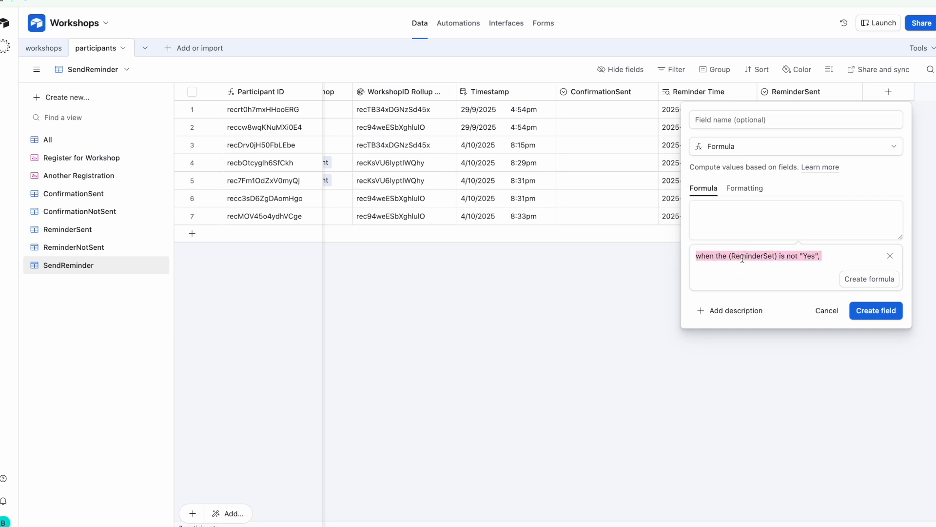
{"action": "type", "text": "Returns 'Send Reminder' if (ReminderTime) is within the current hour and \"ReminderSent\" is not \"Yes\""}
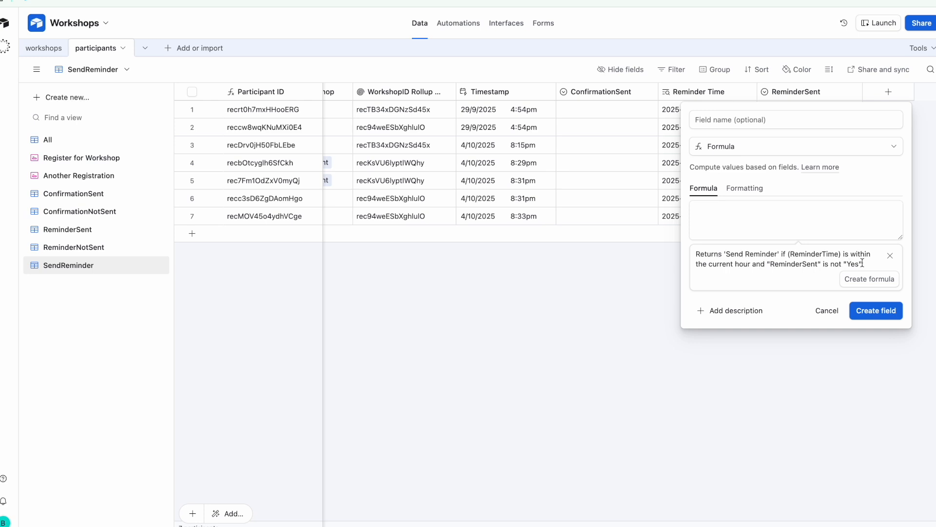
{"action": "left_click", "coordinate": [873, 287]}
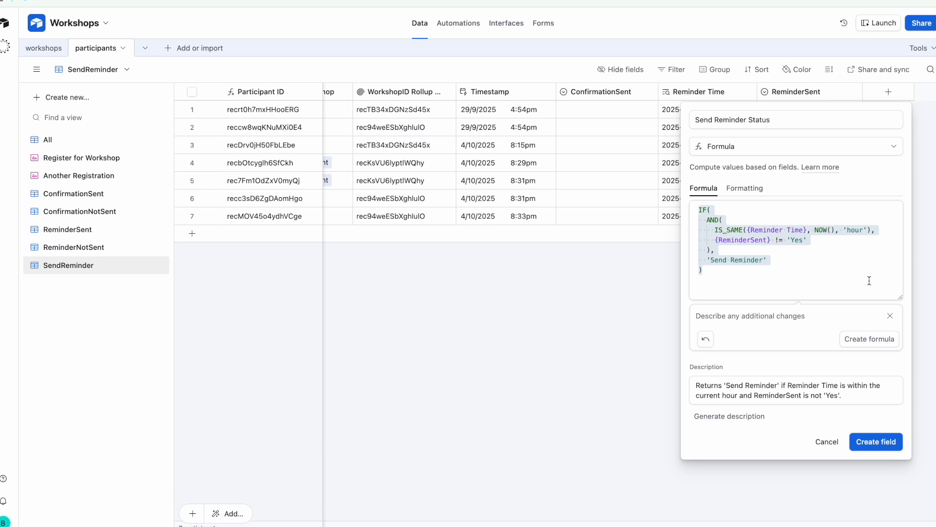
{"action": "left_click", "coordinate": [776, 260]}
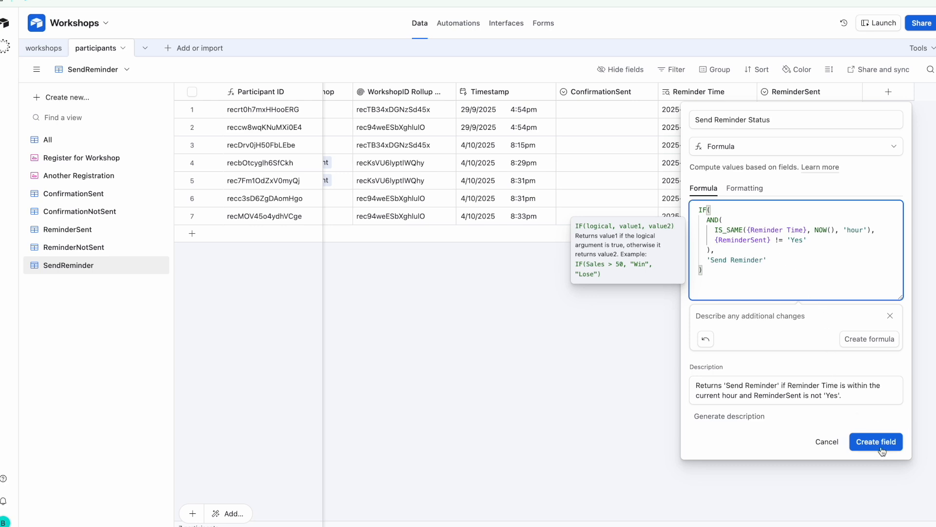
{"action": "left_click", "coordinate": [717, 120]}
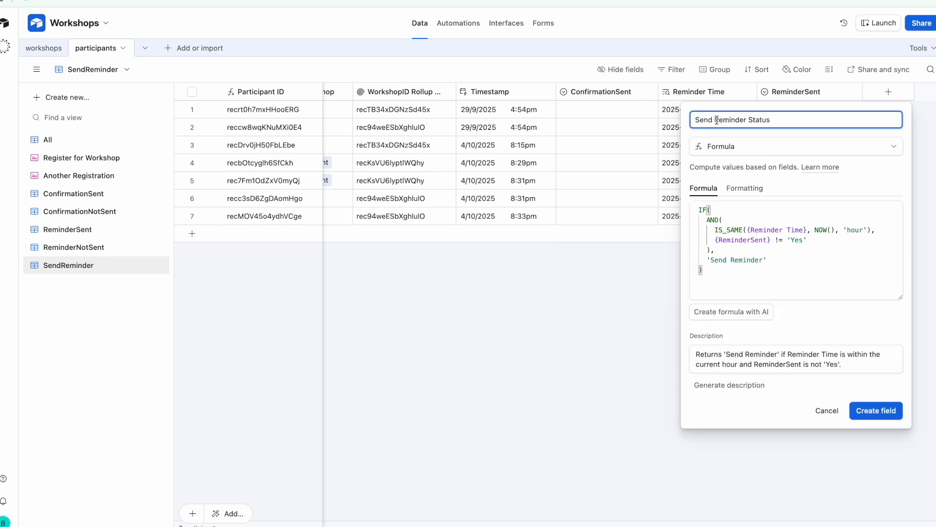
{"action": "left_click", "coordinate": [871, 413]}
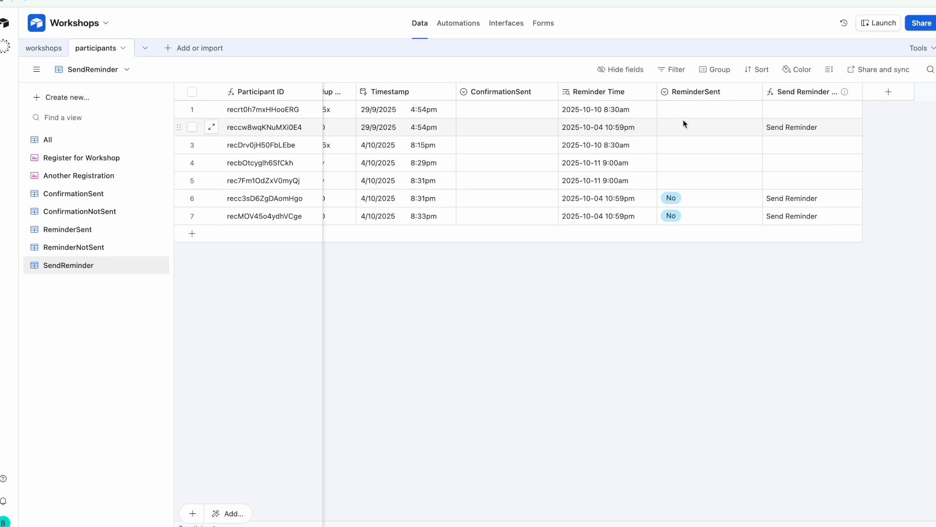
Set row 2's ReminderSent to Yes to confirm it clears Send Reminder, then set it back to No
{"action": "left_click", "coordinate": [687, 132]}
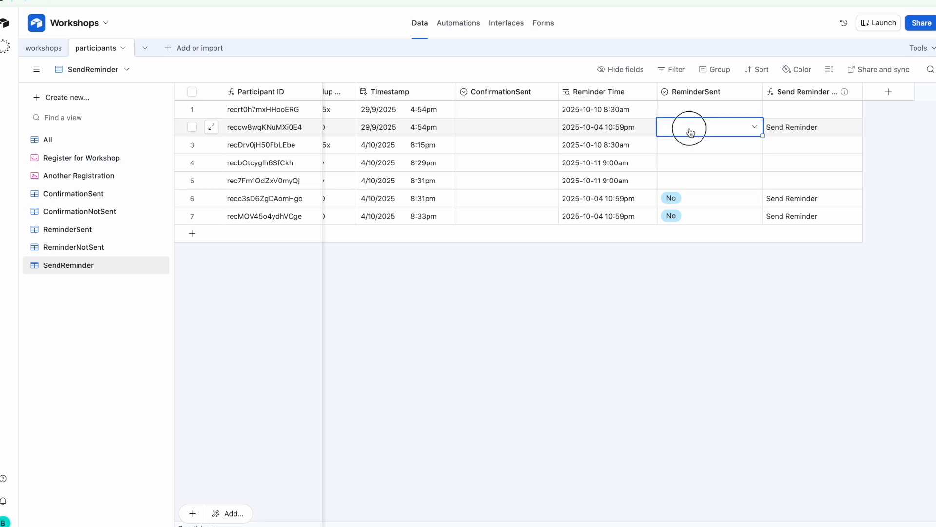
{"action": "left_click", "coordinate": [689, 130]}
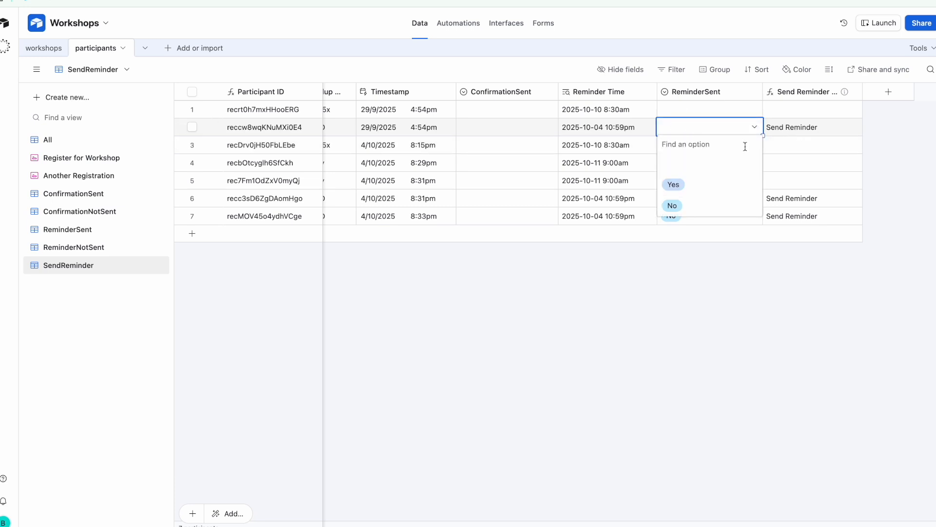
{"action": "left_click", "coordinate": [714, 190]}
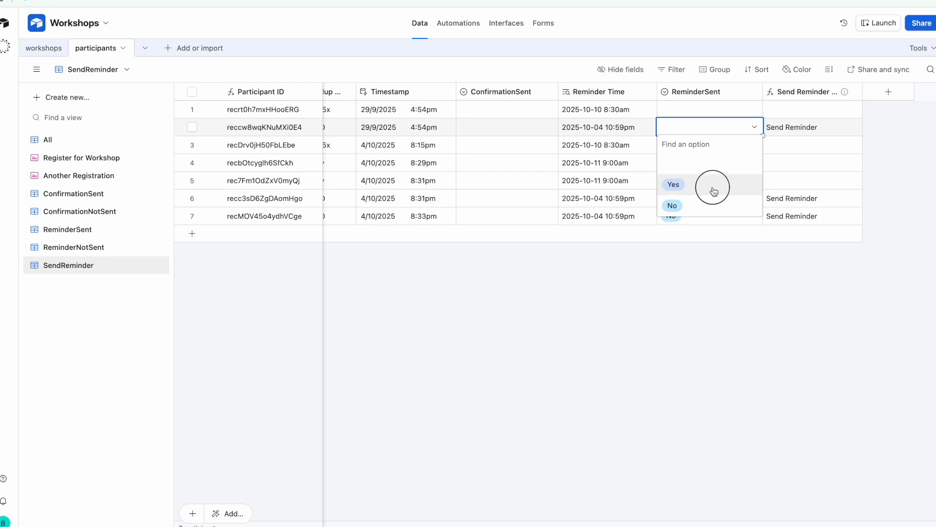
{"action": "left_click", "coordinate": [870, 133]}
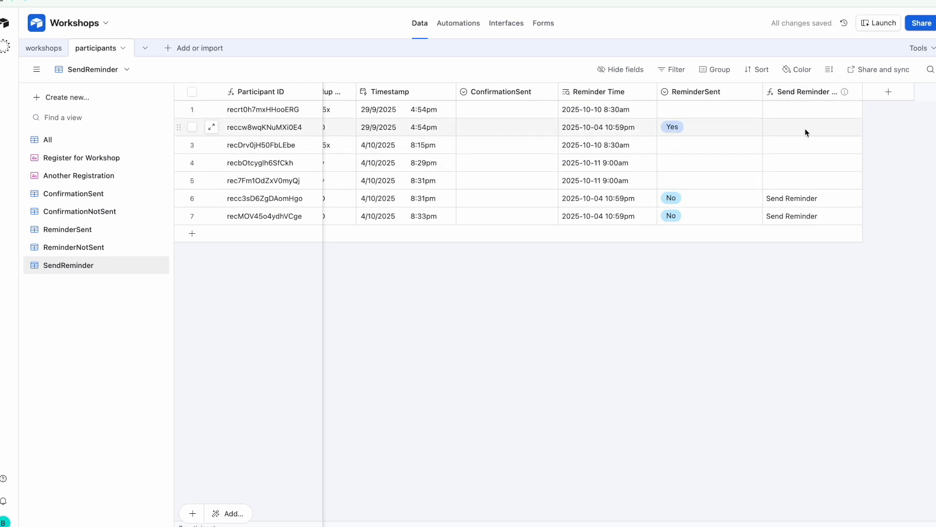
{"action": "left_click", "coordinate": [718, 129]}
{"action": "left_click", "coordinate": [717, 126]}
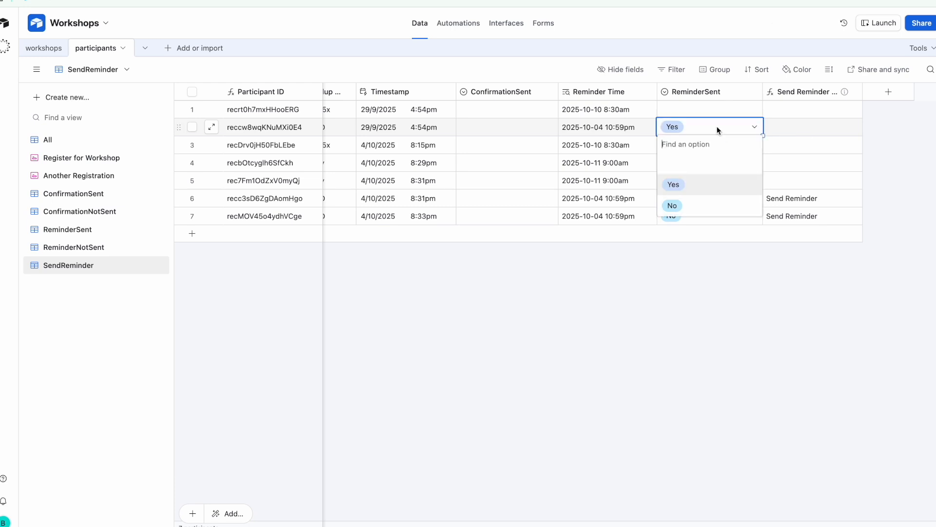
{"action": "left_click", "coordinate": [713, 206]}
{"action": "left_click", "coordinate": [705, 251]}
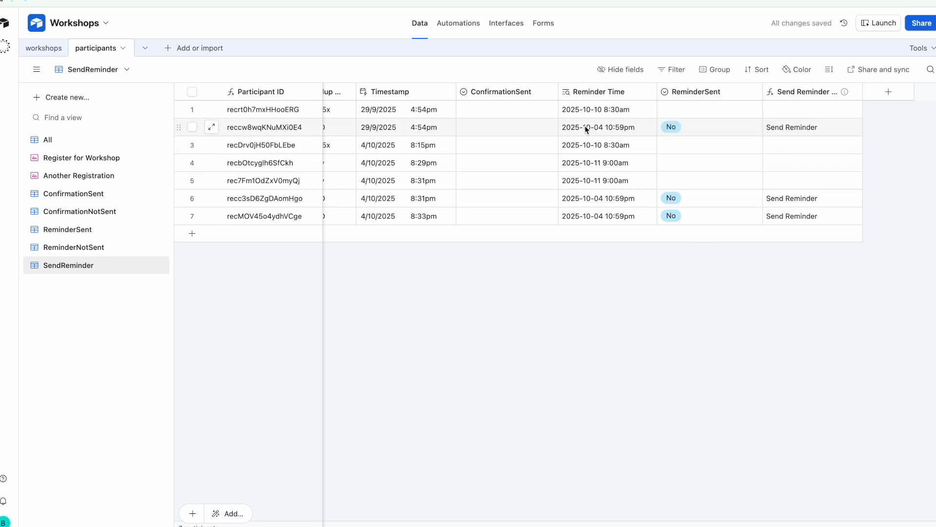
Copy row 2's Send Reminder cell value with Ctrl+C
{"action": "scroll", "coordinate": [526, 141], "scroll_direction": "left", "scroll_amount": 1}
{"action": "scroll", "coordinate": [526, 143], "scroll_direction": "left", "scroll_amount": 10}
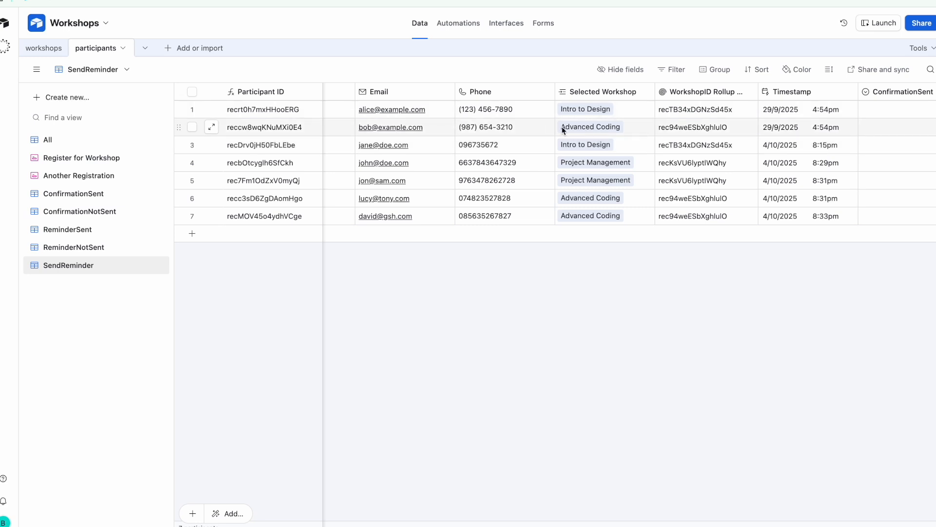
{"action": "scroll", "coordinate": [590, 202], "scroll_direction": "right", "scroll_amount": 6}
{"action": "scroll", "coordinate": [569, 192], "scroll_direction": "right", "scroll_amount": 4}
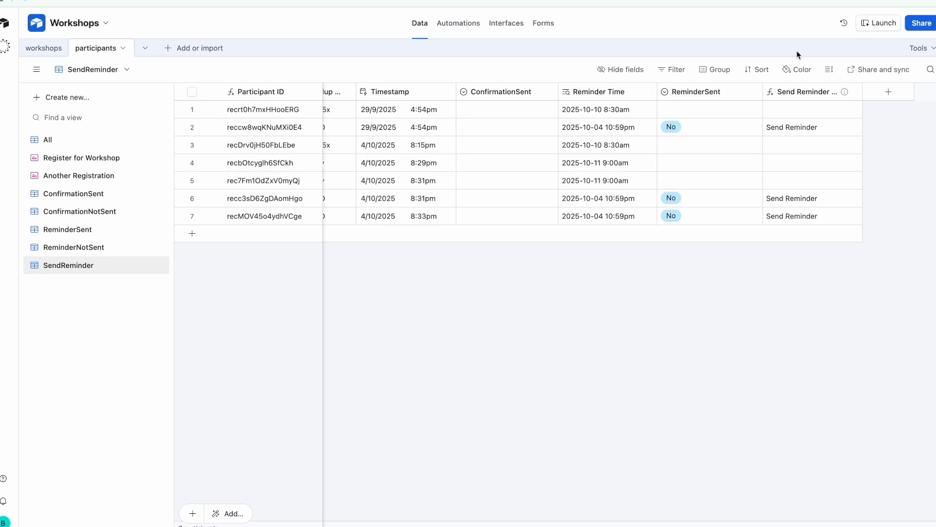
{"action": "left_click", "coordinate": [812, 134]}
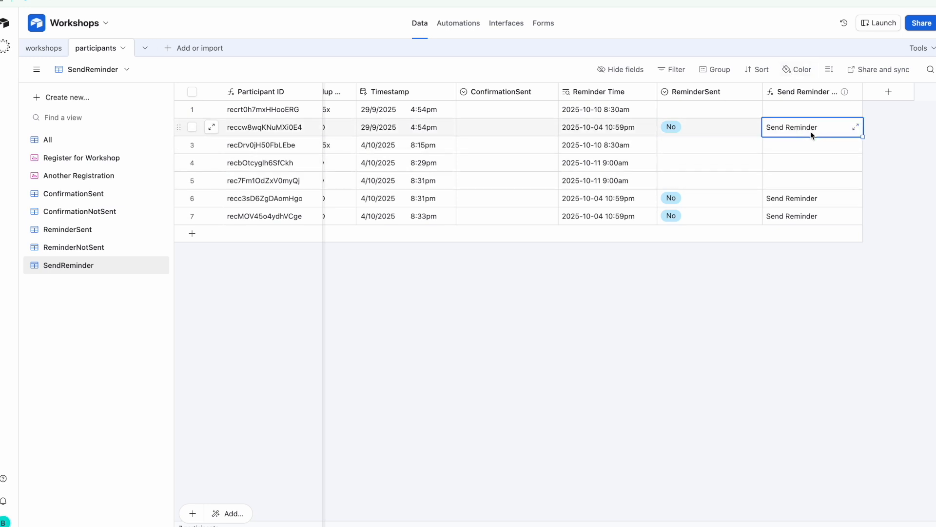
{"action": "key", "text": "ctrl+c"}
{"action": "left_click", "coordinate": [575, 331]}
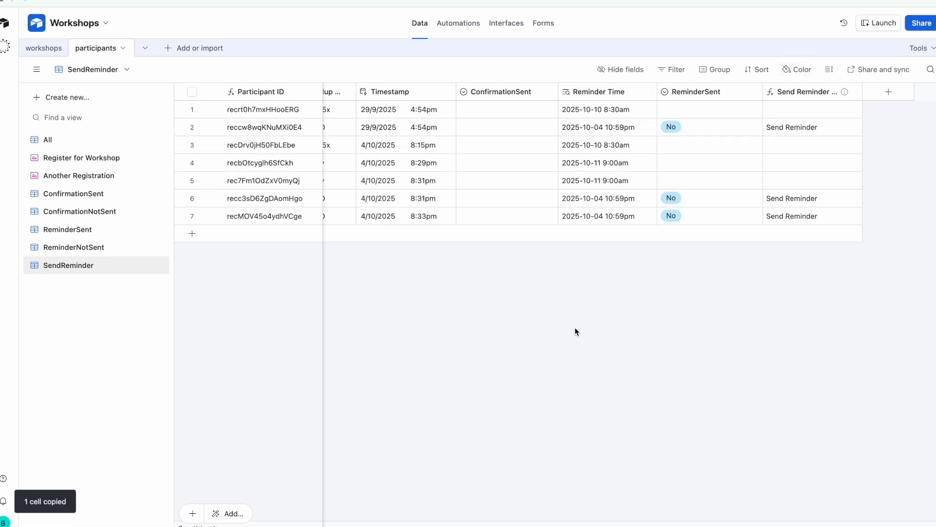
Filter the view to Send Reminder Status containing 'Send Reminder', then go to Automations
{"action": "left_click", "coordinate": [677, 70]}
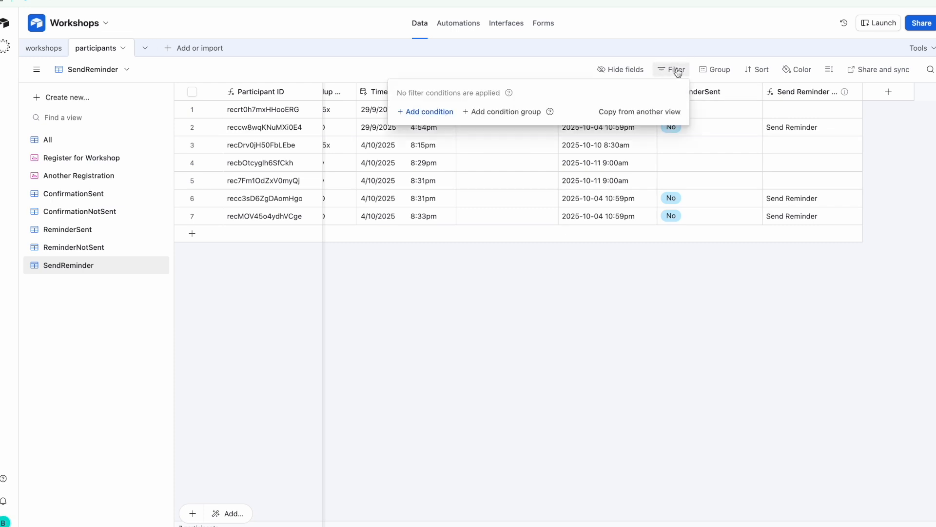
{"action": "left_click", "coordinate": [429, 112]}
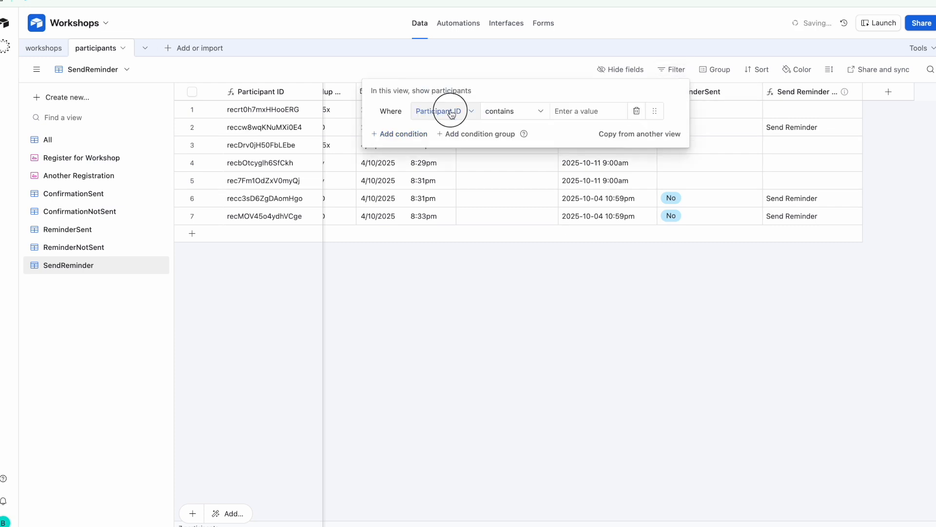
{"action": "left_click", "coordinate": [444, 111]}
{"action": "scroll", "coordinate": [466, 194], "scroll_direction": "down", "scroll_amount": 4}
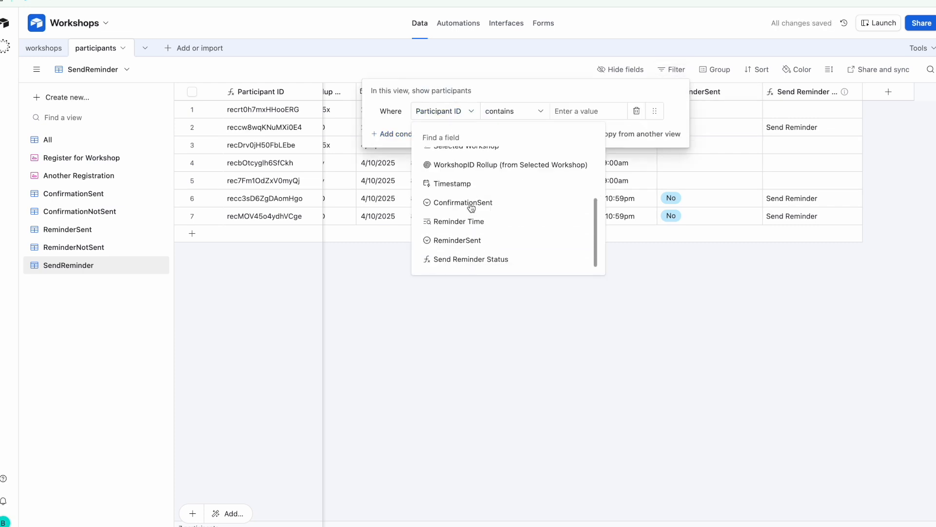
{"action": "left_click", "coordinate": [502, 257]}
{"action": "left_click", "coordinate": [576, 112]}
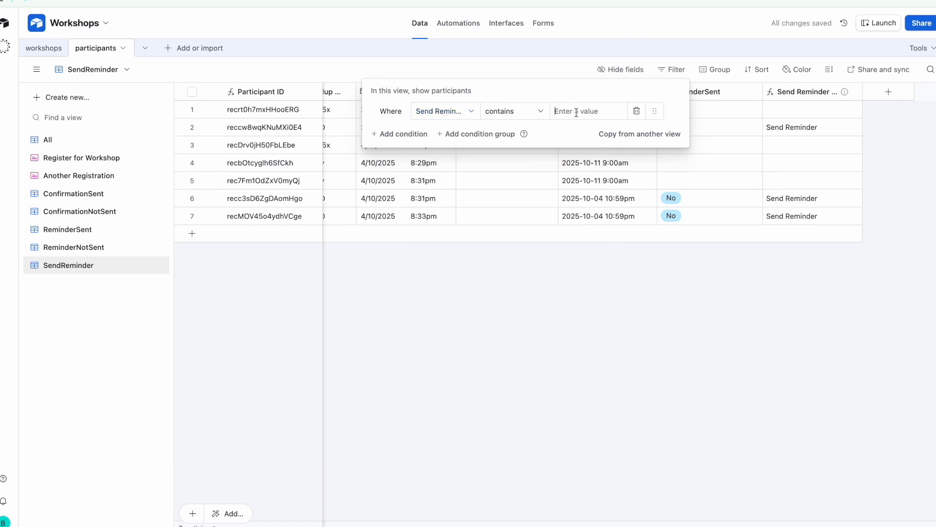
{"action": "type", "text": "Send Reminder"}
{"action": "left_click", "coordinate": [583, 202]}
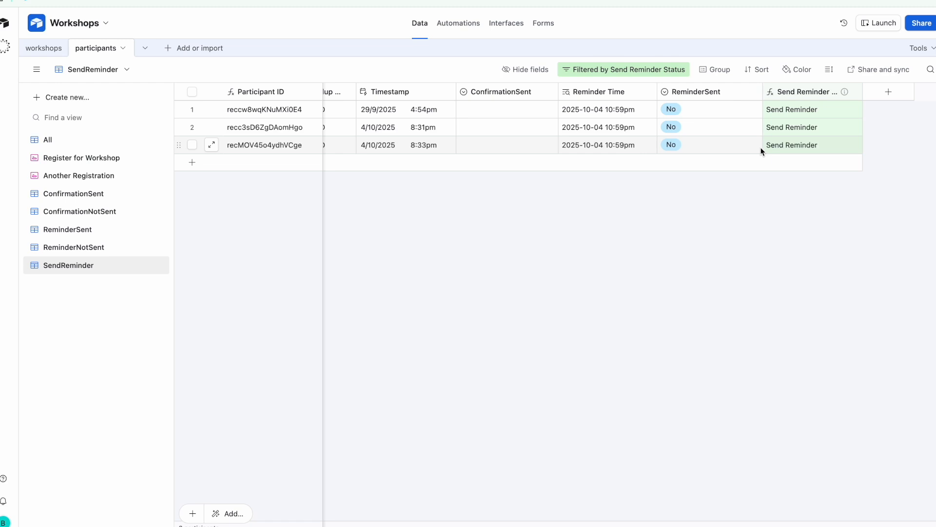
{"action": "left_click", "coordinate": [461, 25]}
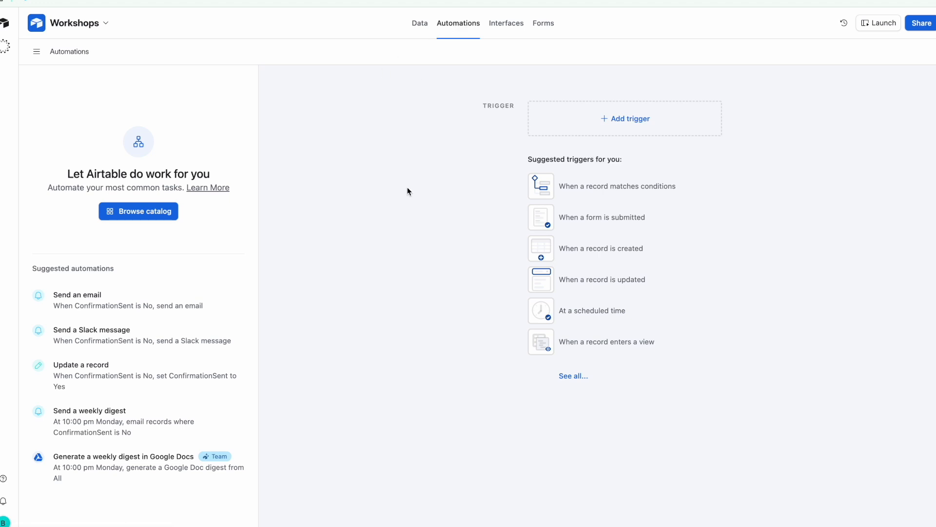
Give the new automation a 'When record enters view' trigger
{"action": "left_click", "coordinate": [618, 119]}
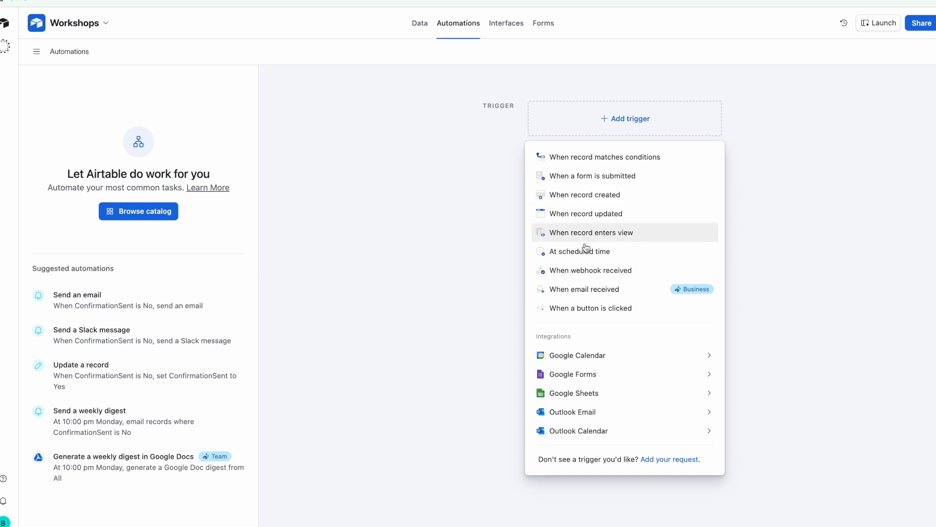
{"action": "left_click", "coordinate": [604, 236]}
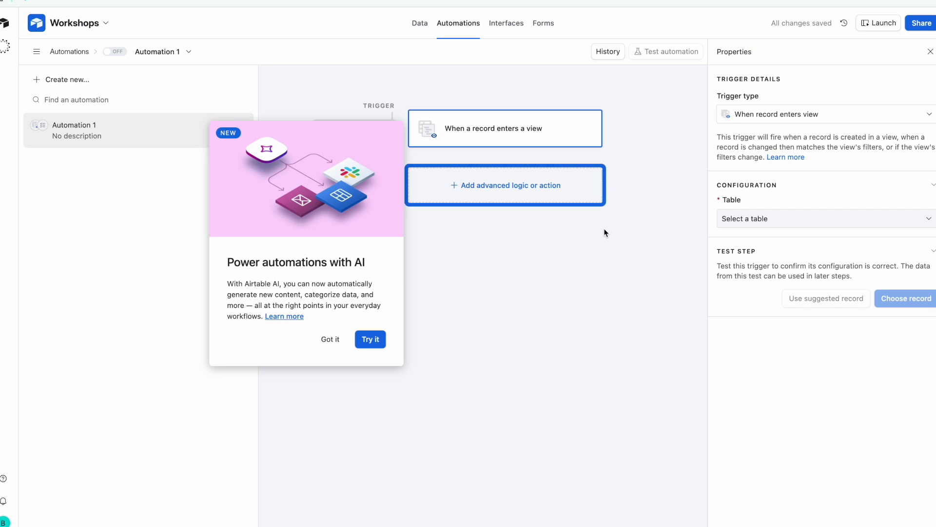
{"action": "left_click", "coordinate": [329, 344]}
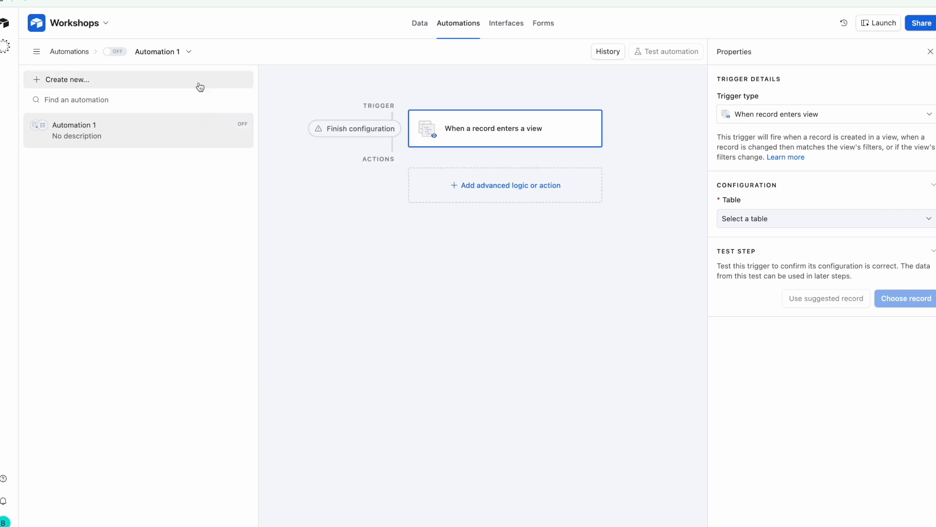
Rename the automation 'Send Confirmations' and set the trigger table to participants
{"action": "left_click", "coordinate": [168, 55]}
{"action": "left_click", "coordinate": [177, 81]}
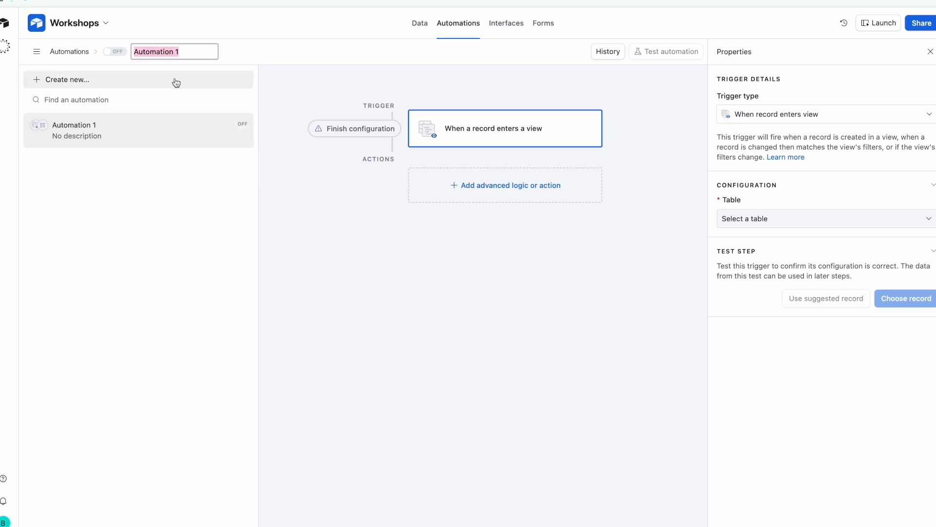
{"action": "type", "text": "Send"}
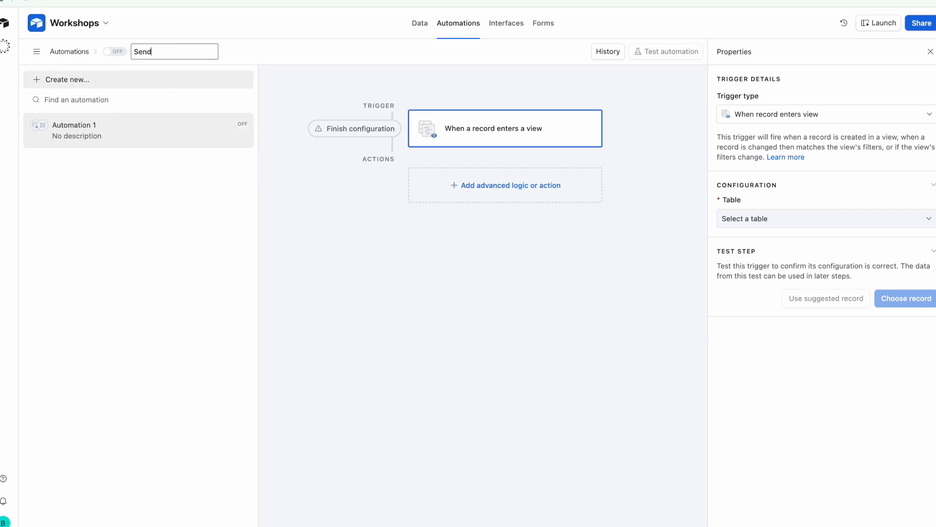
{"action": "type", "text": " Confirmations"}
{"action": "left_click", "coordinate": [305, 72]}
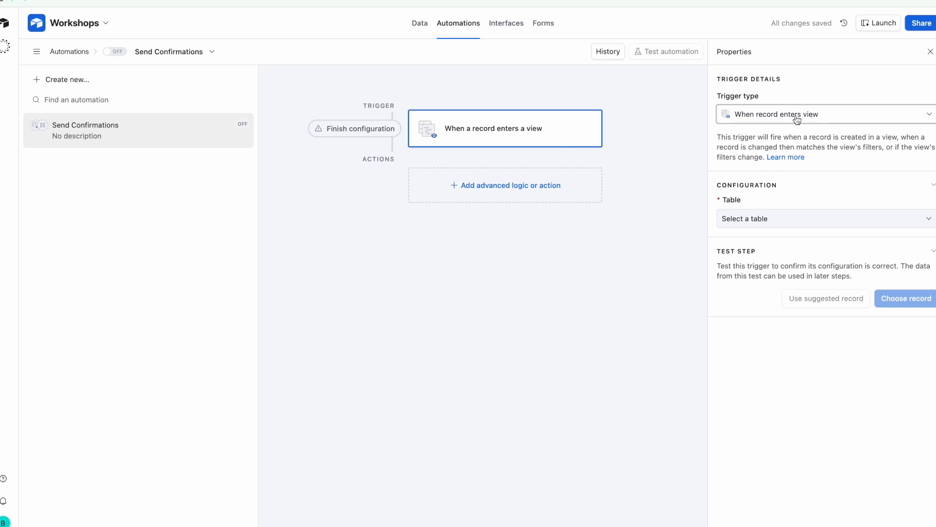
{"action": "left_click", "coordinate": [796, 219]}
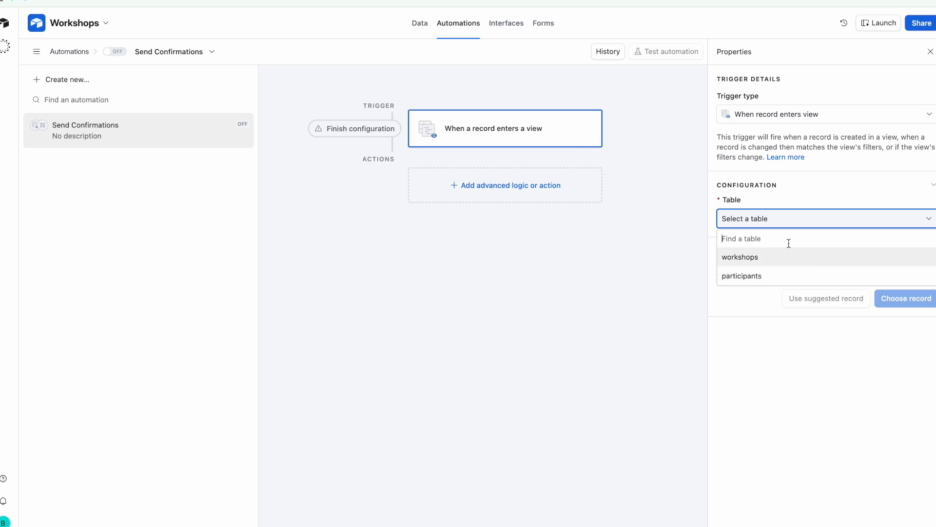
{"action": "left_click", "coordinate": [778, 276]}
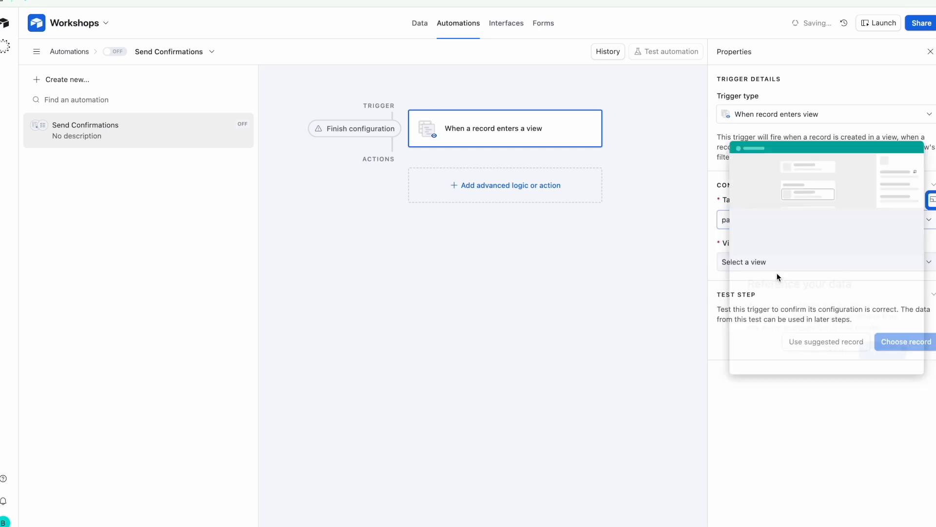
Set the trigger view to ConfirmationNotSent and test it with the suggested record
{"action": "left_click", "coordinate": [837, 350]}
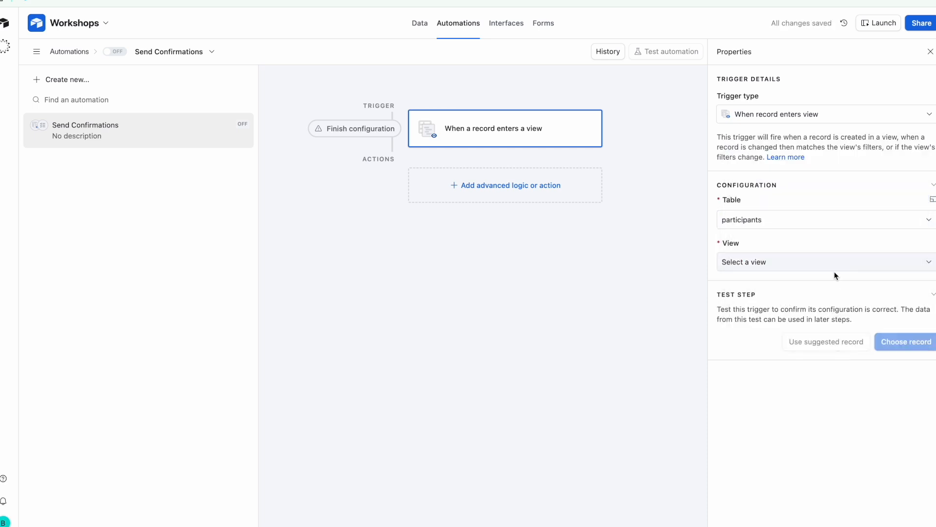
{"action": "left_click", "coordinate": [782, 262]}
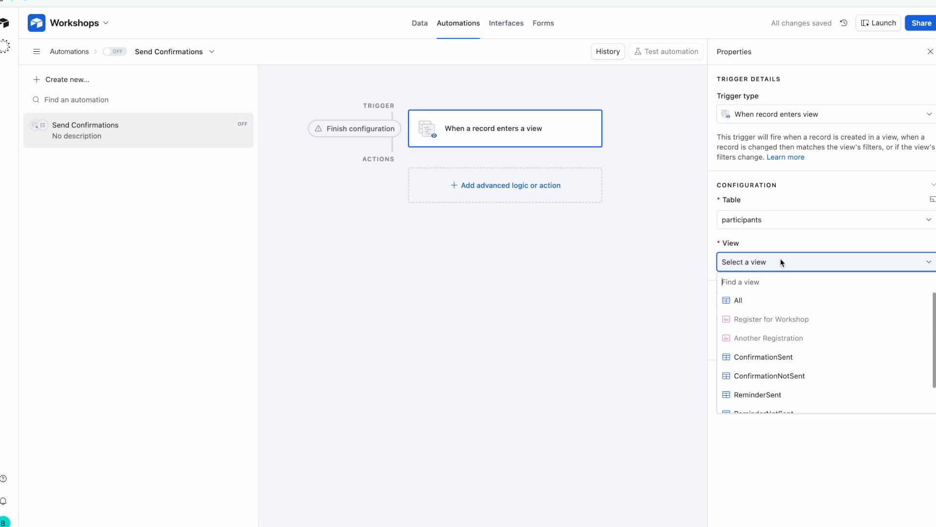
{"action": "left_click", "coordinate": [827, 376]}
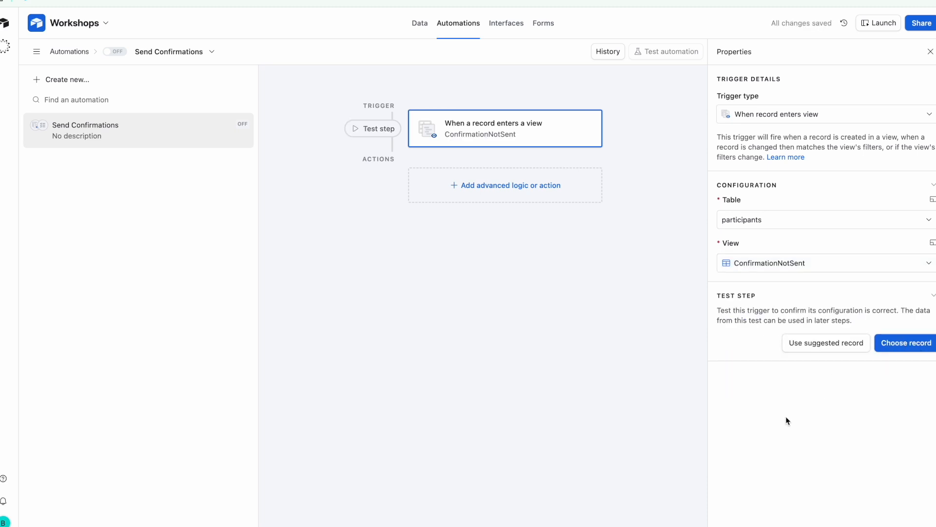
{"action": "left_click", "coordinate": [818, 349]}
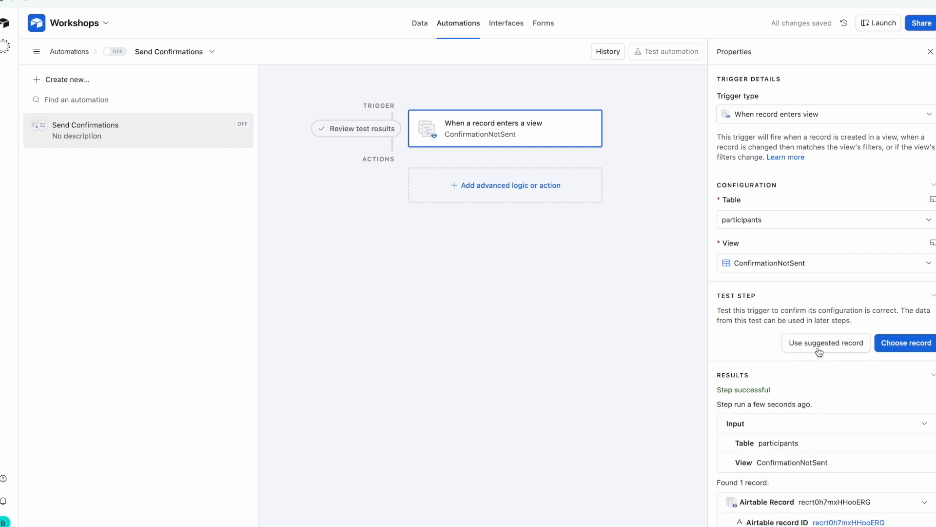
{"action": "scroll", "coordinate": [819, 350], "scroll_direction": "down", "scroll_amount": 3}
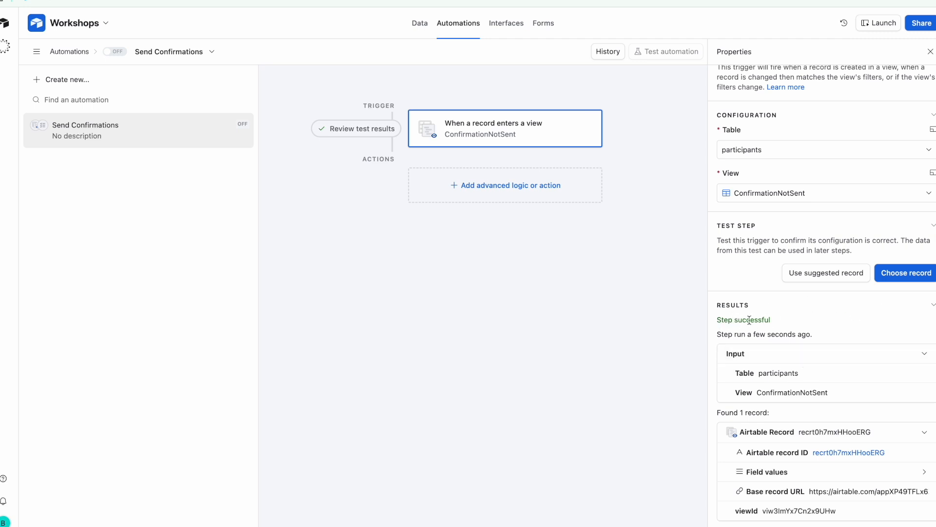
Add a Gmail: Send email action and choose Connect new Gmail account for its sender
{"action": "left_click", "coordinate": [500, 189]}
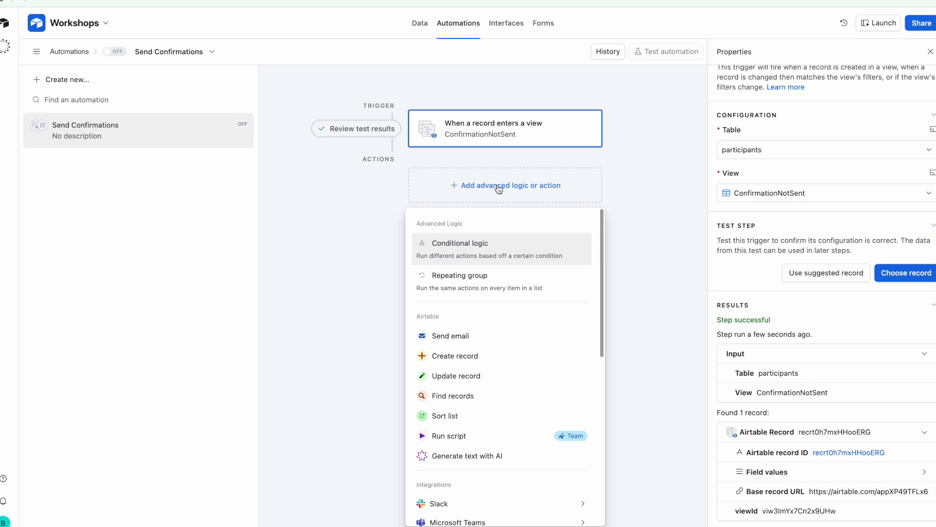
{"action": "scroll", "coordinate": [517, 348], "scroll_direction": "down", "scroll_amount": 3}
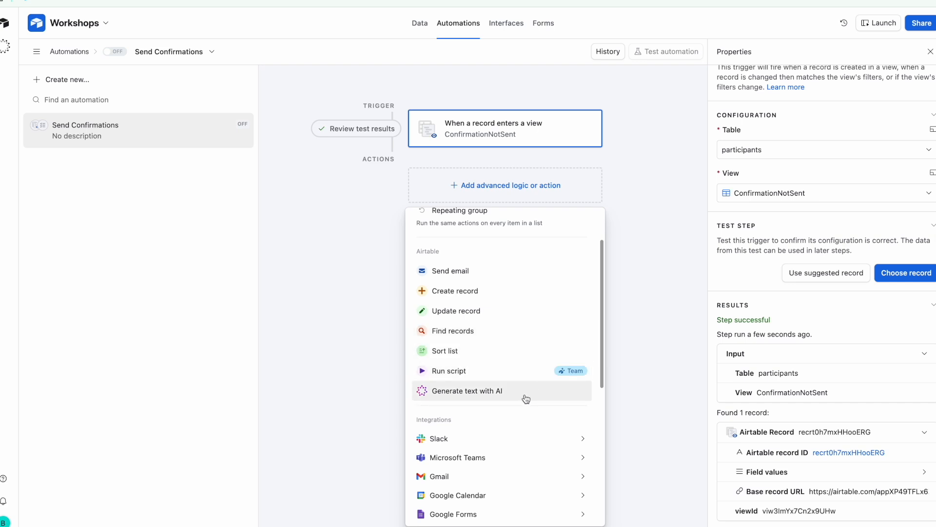
{"action": "mouse_move", "coordinate": [509, 482]}
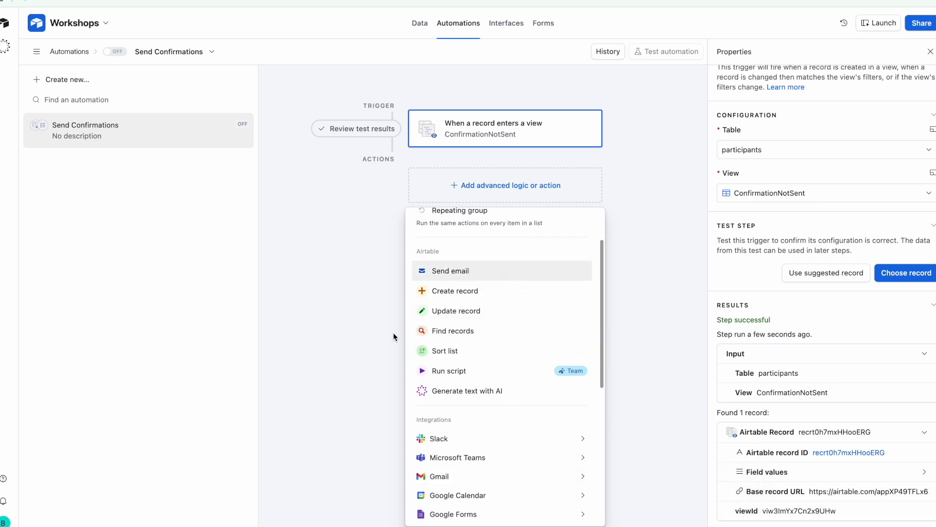
{"action": "scroll", "coordinate": [537, 312], "scroll_direction": "up", "scroll_amount": 1}
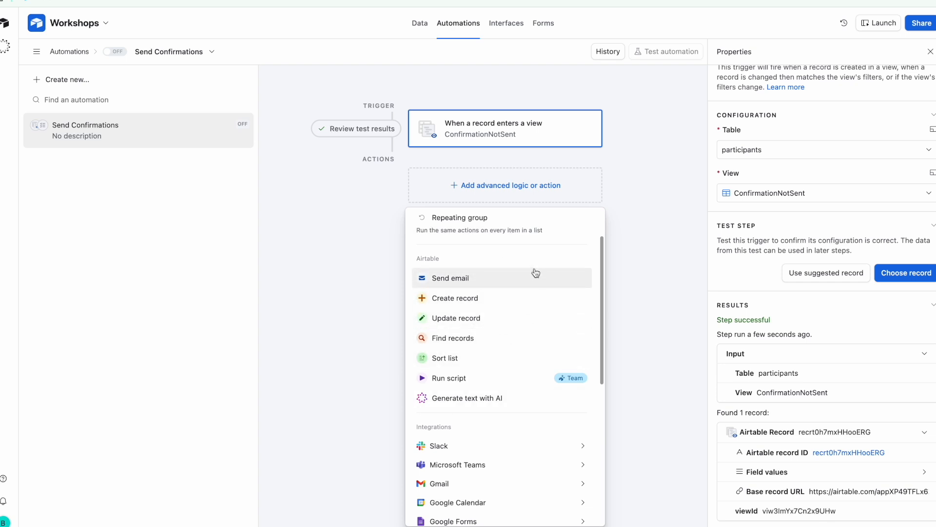
{"action": "scroll", "coordinate": [484, 276], "scroll_direction": "down", "scroll_amount": 1}
{"action": "scroll", "coordinate": [484, 276], "scroll_direction": "down", "scroll_amount": 3}
{"action": "mouse_move", "coordinate": [494, 285]}
{"action": "mouse_move", "coordinate": [503, 326]}
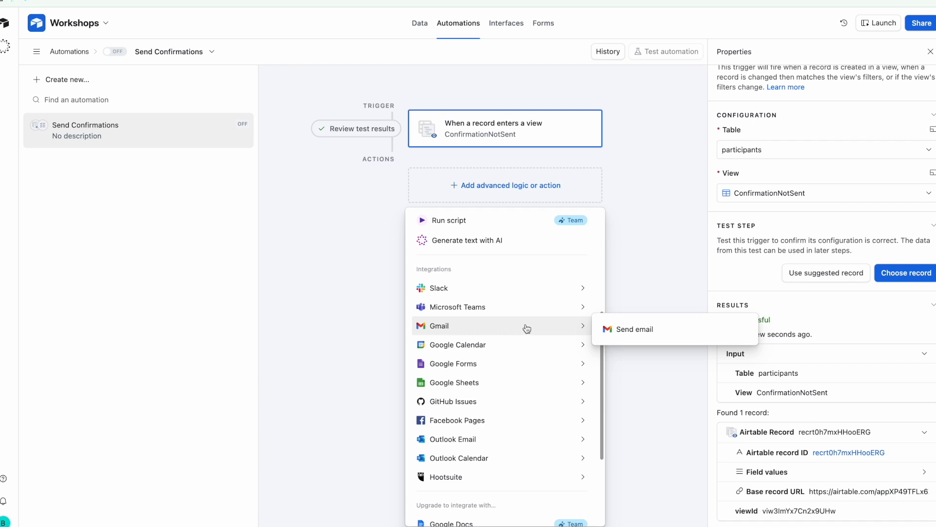
{"action": "left_click", "coordinate": [624, 329]}
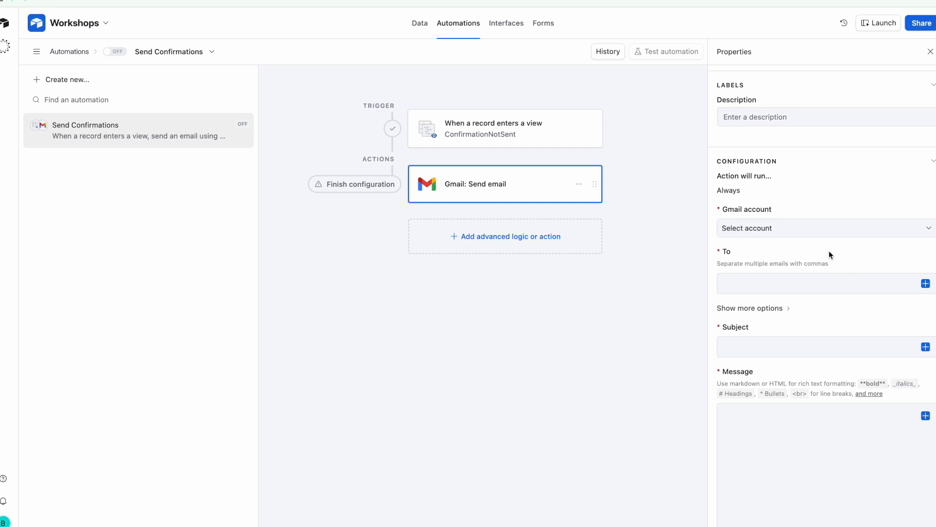
{"action": "left_click", "coordinate": [821, 233]}
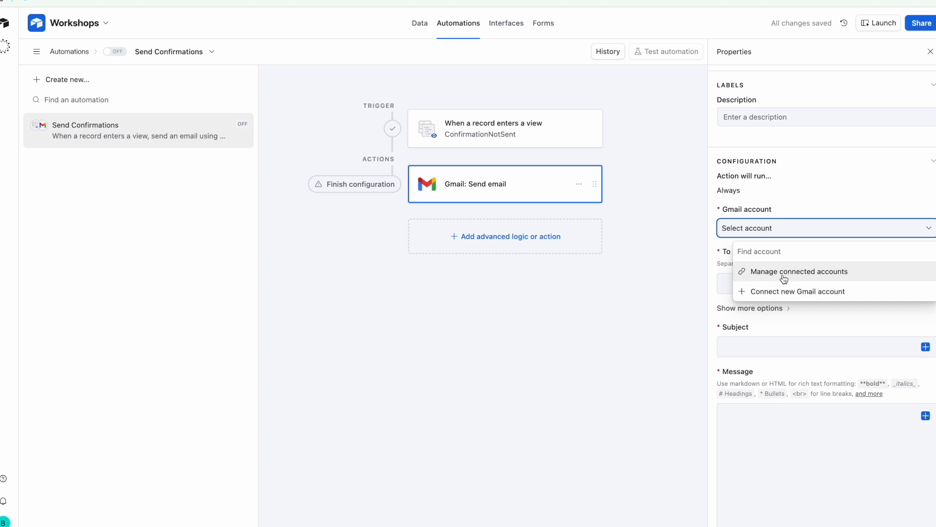
{"action": "left_click", "coordinate": [803, 293]}
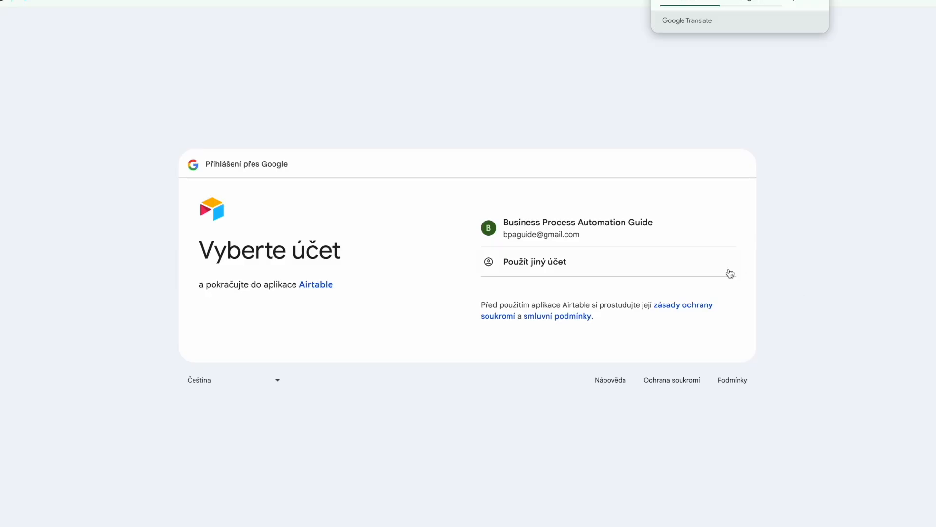
Sign in with the existing Google account and allow Airtable to send email on its behalf
{"action": "left_click", "coordinate": [685, 225]}
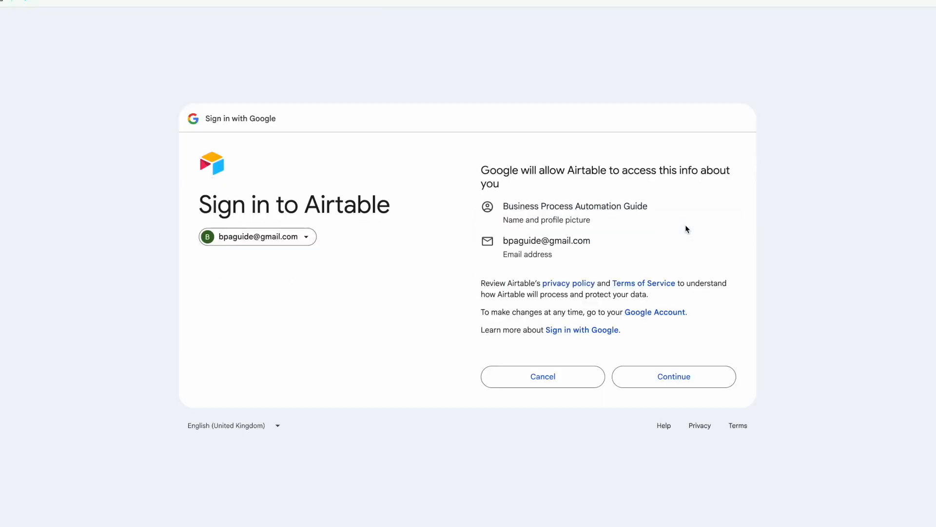
{"action": "left_click", "coordinate": [681, 375]}
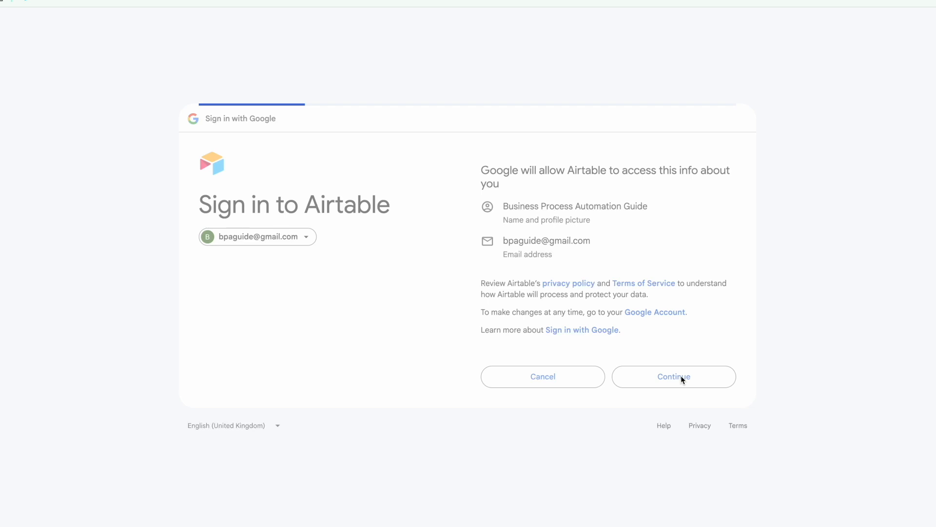
{"action": "left_click", "coordinate": [729, 210]}
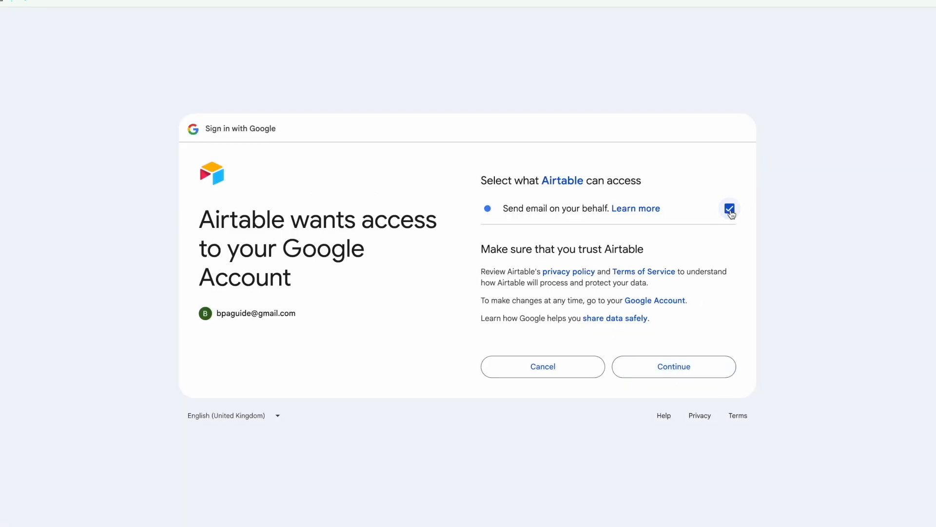
{"action": "left_click", "coordinate": [679, 367]}
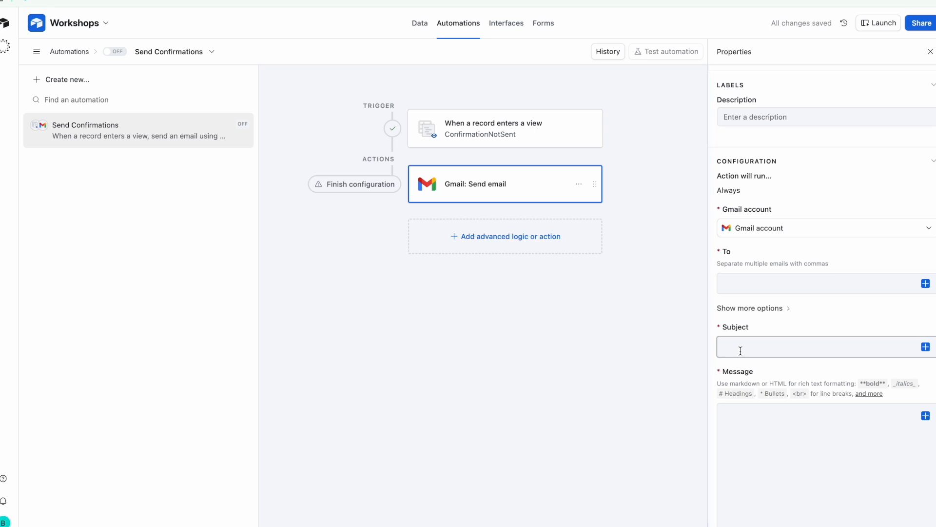
Set the email's To field to each record's Email
{"action": "scroll", "coordinate": [842, 320], "scroll_direction": "down", "scroll_amount": 3}
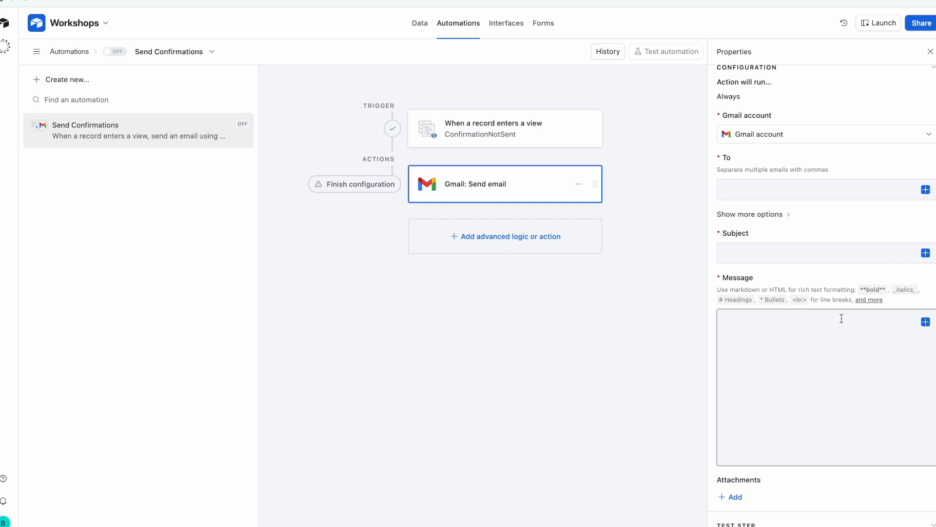
{"action": "left_click", "coordinate": [925, 189]}
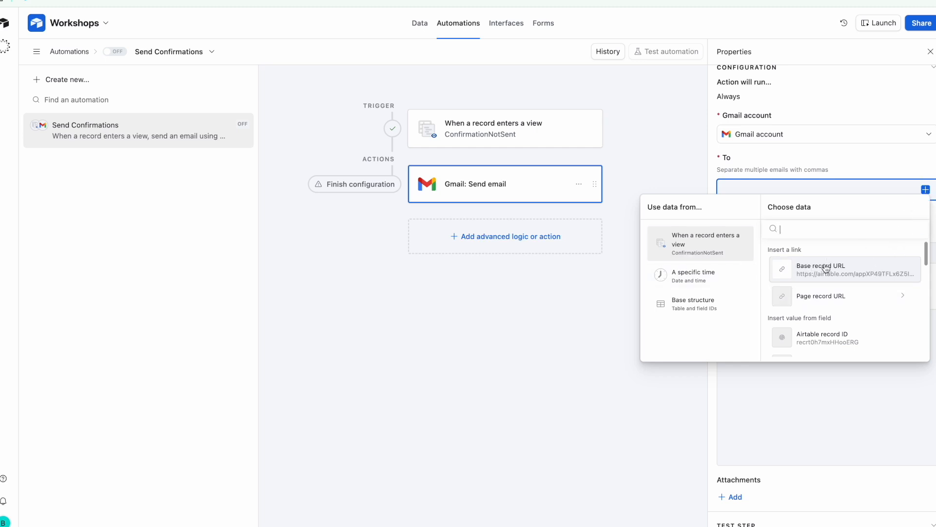
{"action": "scroll", "coordinate": [839, 295], "scroll_direction": "down", "scroll_amount": 1}
{"action": "scroll", "coordinate": [841, 296], "scroll_direction": "down", "scroll_amount": 4}
{"action": "scroll", "coordinate": [841, 295], "scroll_direction": "down", "scroll_amount": 1}
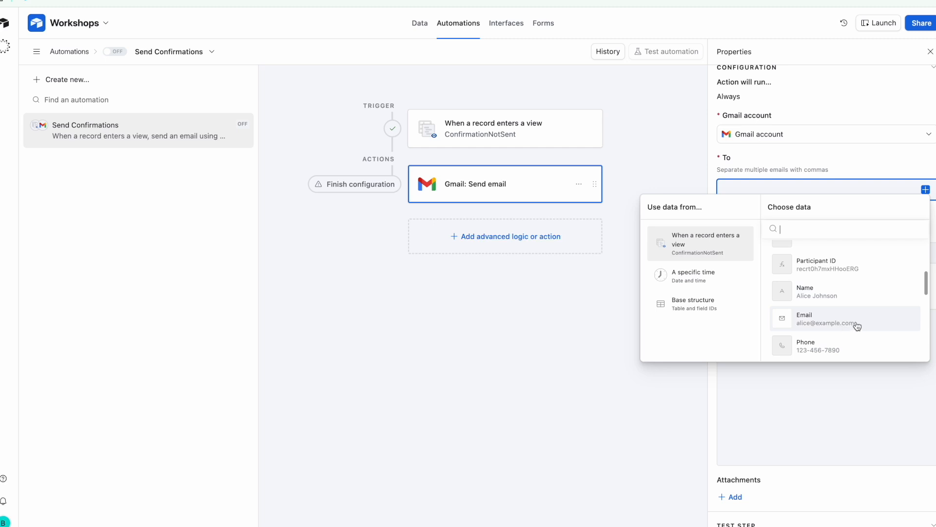
{"action": "left_click", "coordinate": [873, 321]}
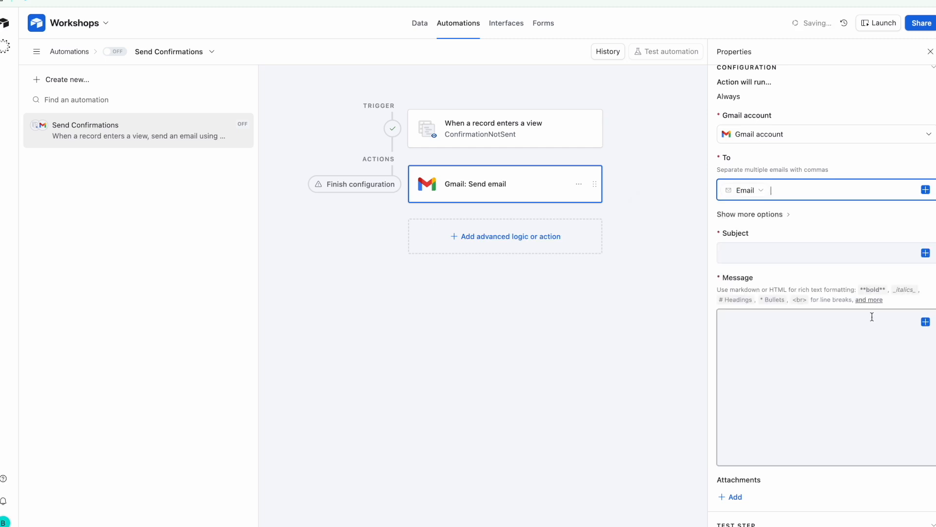
Set the Subject to Selected Workshop followed by 'Registration was confirmed'
{"action": "left_click", "coordinate": [791, 252]}
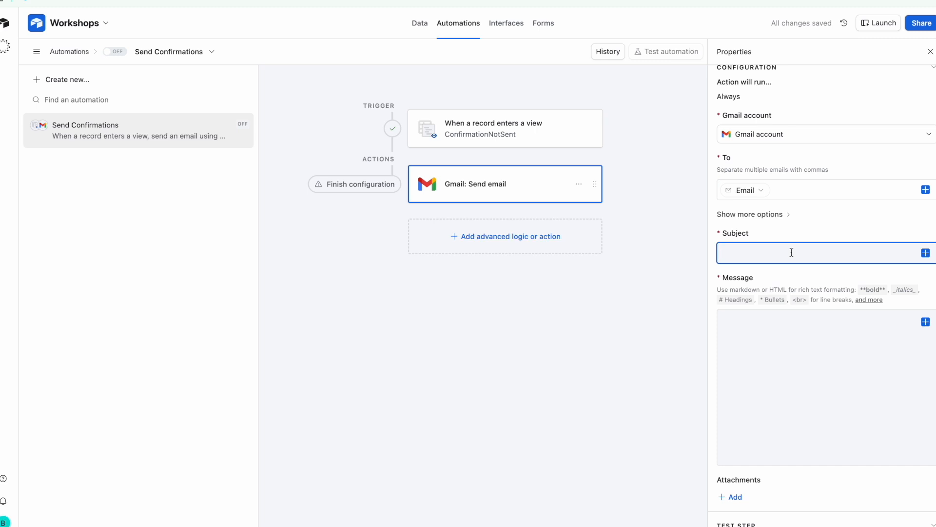
{"action": "left_click", "coordinate": [926, 253]}
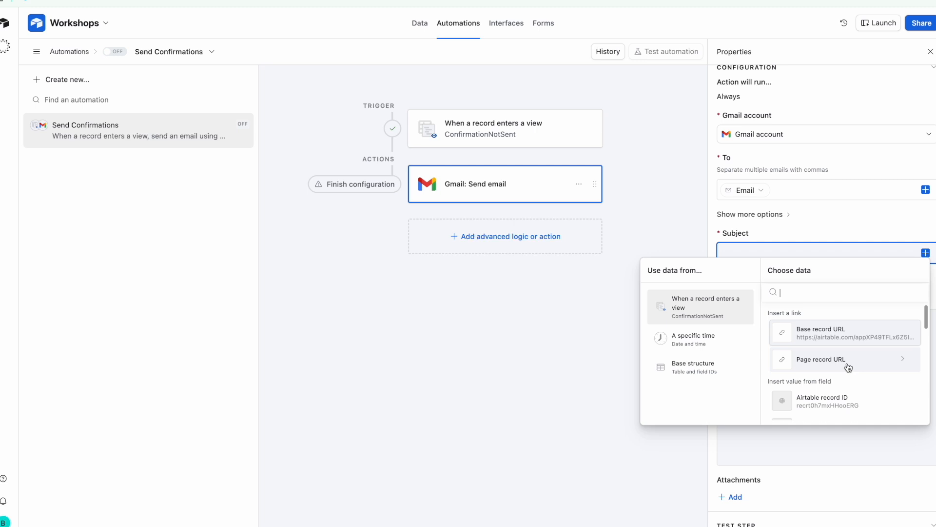
{"action": "scroll", "coordinate": [849, 368], "scroll_direction": "down", "scroll_amount": 5}
{"action": "scroll", "coordinate": [849, 367], "scroll_direction": "down", "scroll_amount": 3}
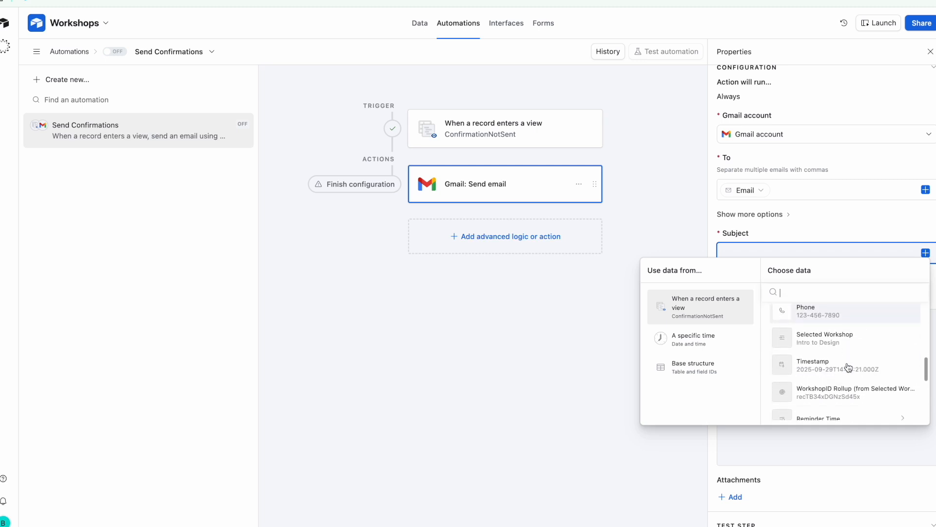
{"action": "scroll", "coordinate": [848, 380], "scroll_direction": "down", "scroll_amount": 1}
{"action": "scroll", "coordinate": [849, 381], "scroll_direction": "up", "scroll_amount": 1}
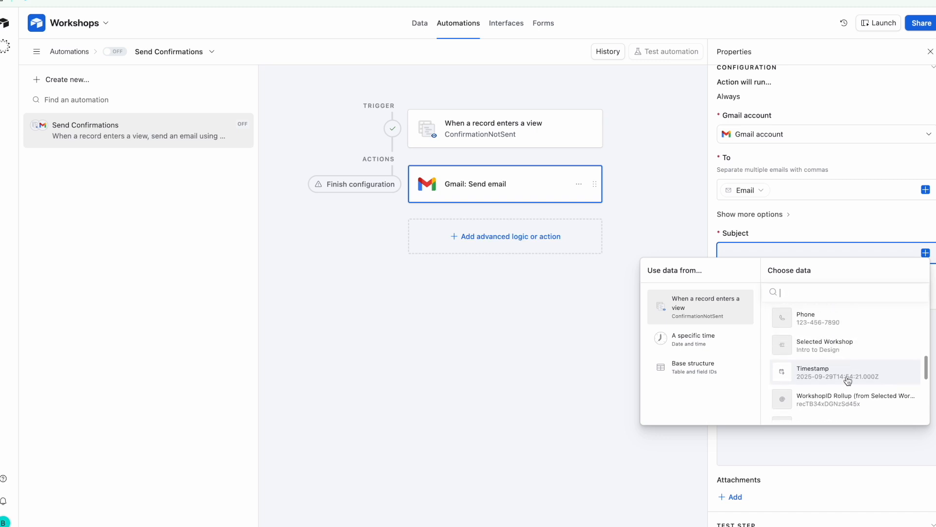
{"action": "left_click", "coordinate": [846, 345]}
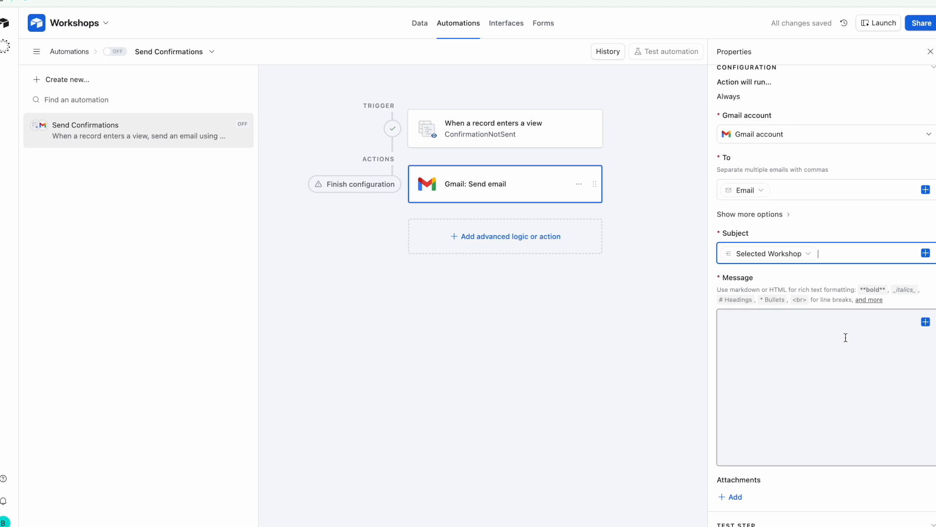
{"action": "mouse_move", "coordinate": [744, 261]}
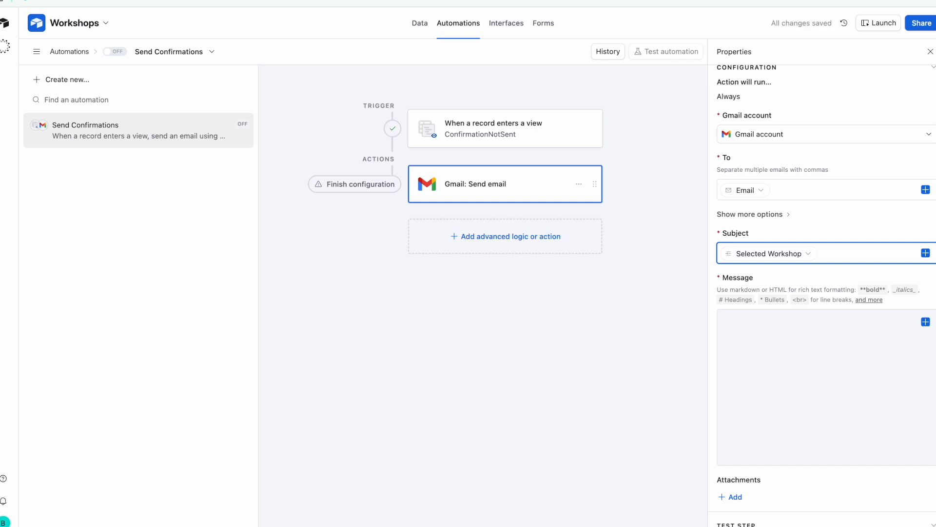
{"action": "type", "text": "Registration was confirmed"}
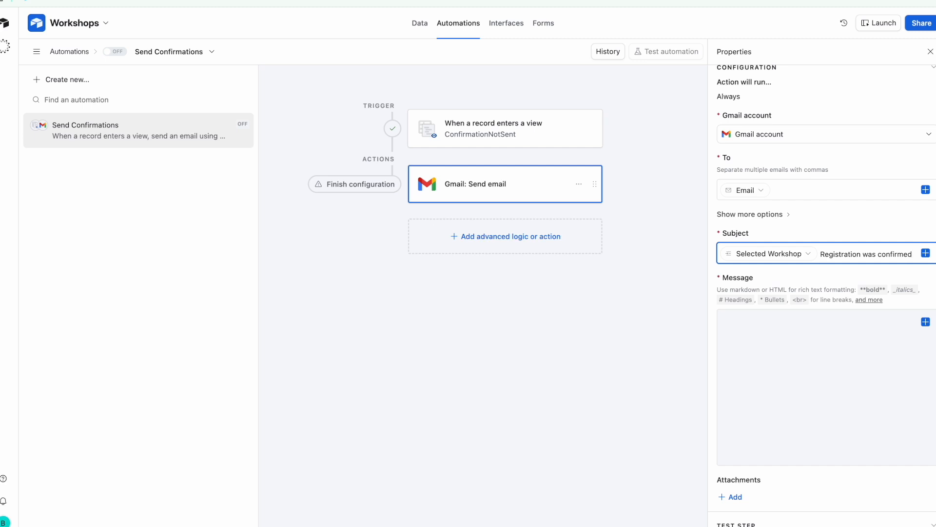
{"action": "left_click", "coordinate": [799, 362]}
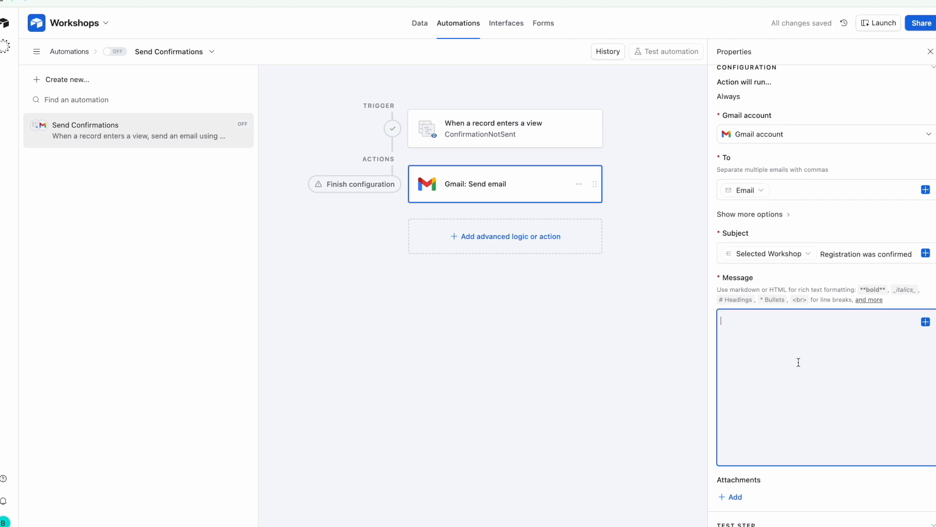
Start the message with 'Hi' plus Name and a comma, then 'Your registration for' below
{"action": "type", "text": "Hi"}
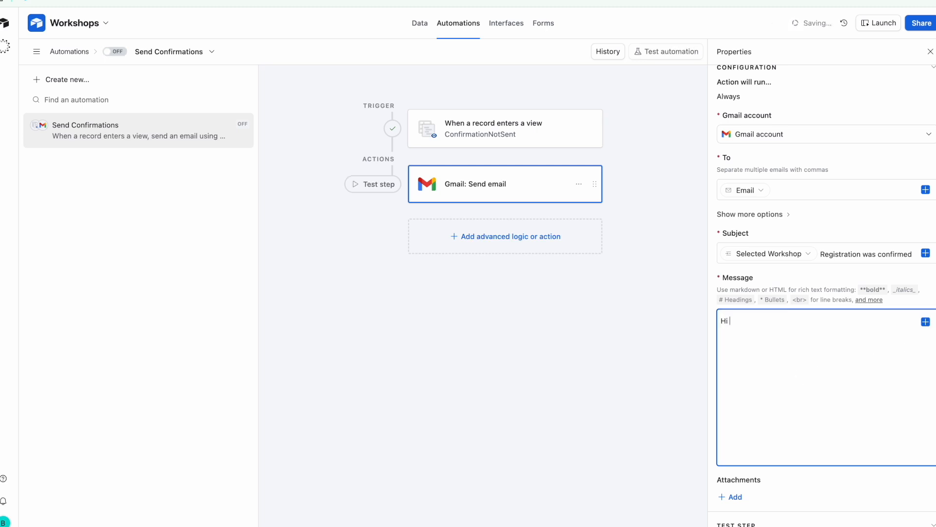
{"action": "left_click", "coordinate": [926, 322]}
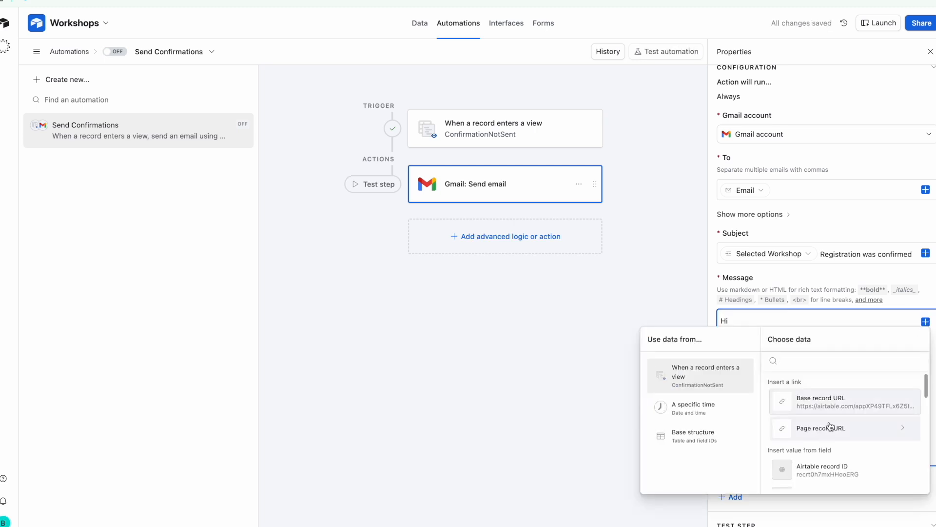
{"action": "scroll", "coordinate": [829, 430], "scroll_direction": "down", "scroll_amount": 5}
{"action": "left_click", "coordinate": [842, 429]}
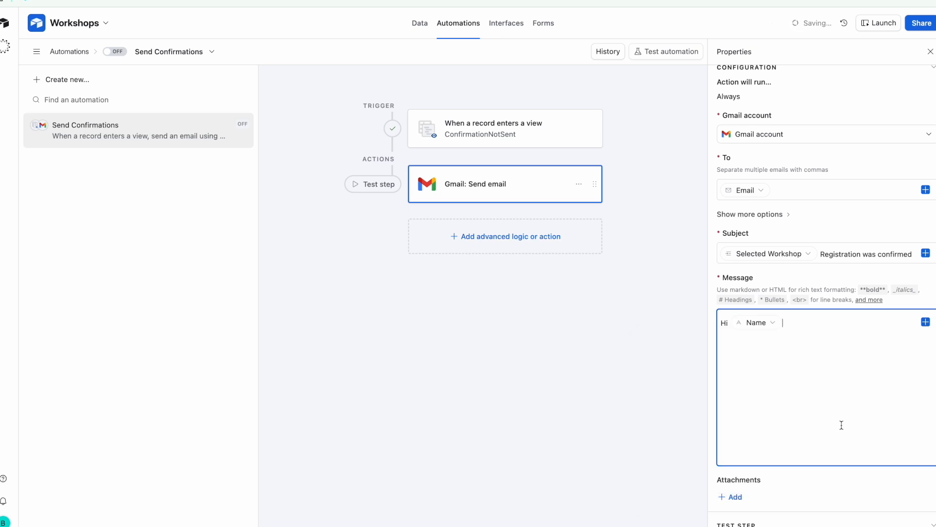
{"action": "type", "text": ","}
{"action": "key", "text": "Return"}
{"action": "type", "text": "Your registration d"}
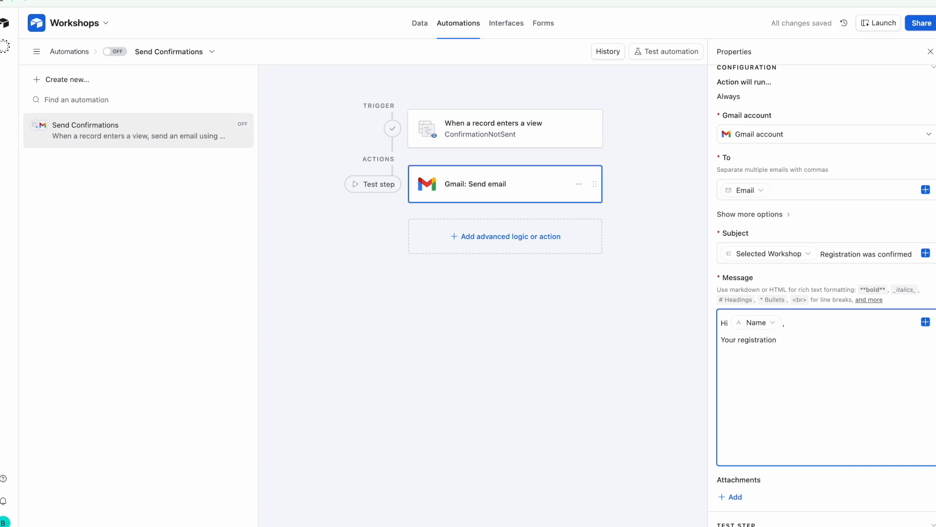
{"action": "key", "text": "BackSpace"}
{"action": "key", "text": "BackSpace"}
Insert Selected Workshop, add 'was received.', then 'Please make time to attend.' and the Thanks sign-off
{"action": "left_click", "coordinate": [926, 322]}
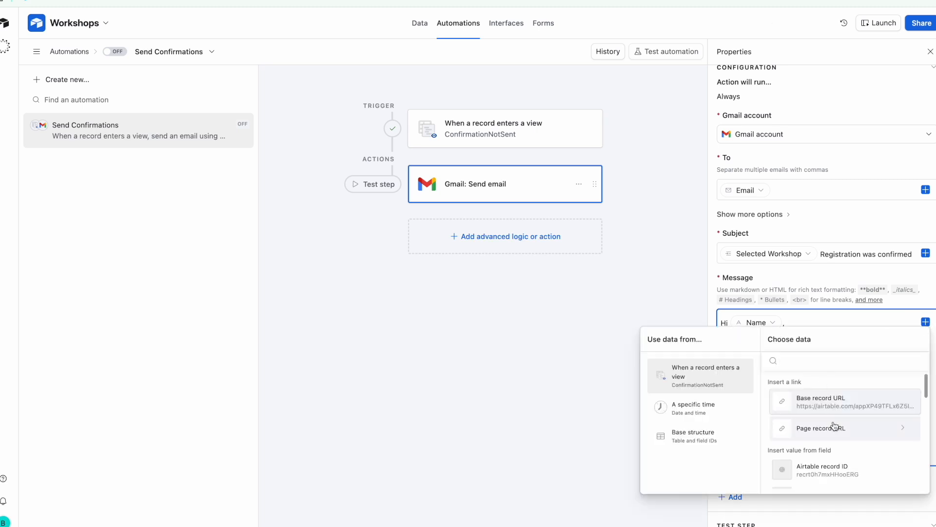
{"action": "scroll", "coordinate": [835, 426], "scroll_direction": "down", "scroll_amount": 4}
{"action": "scroll", "coordinate": [835, 426], "scroll_direction": "down", "scroll_amount": 5}
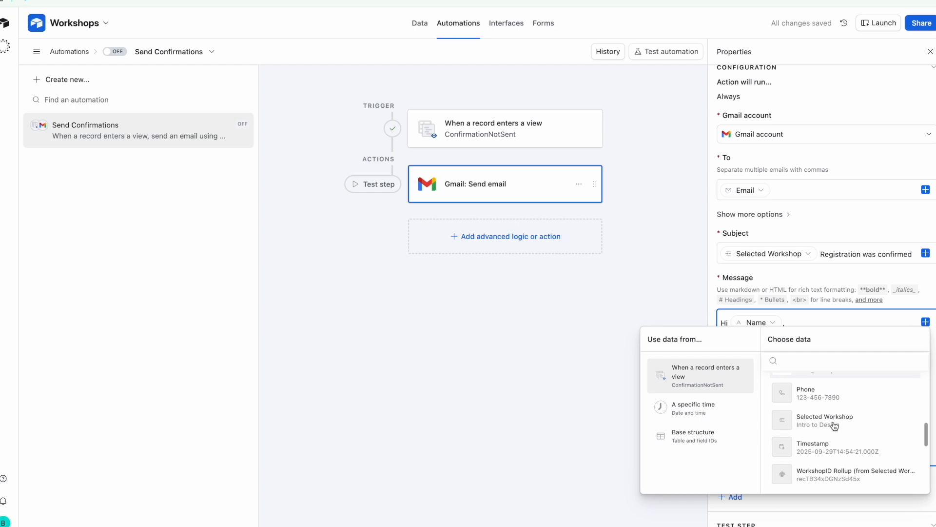
{"action": "scroll", "coordinate": [853, 402], "scroll_direction": "up", "scroll_amount": 1}
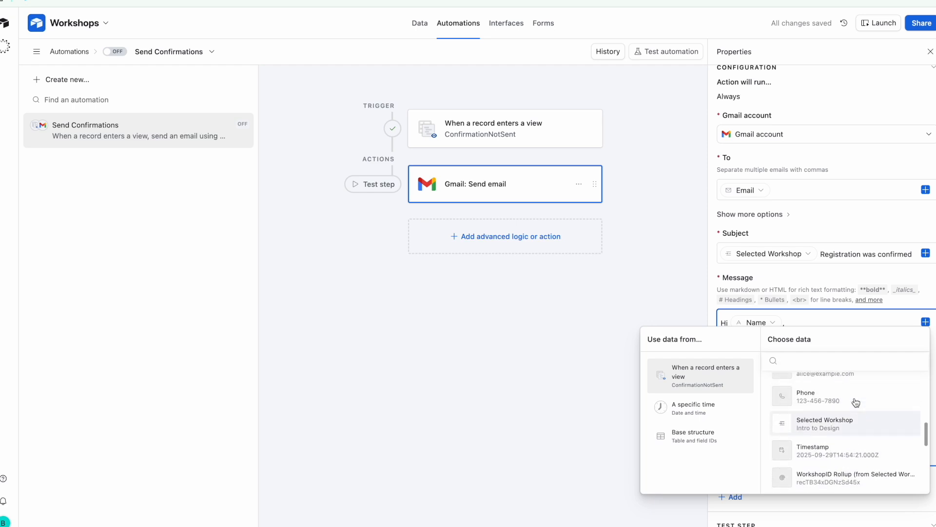
{"action": "scroll", "coordinate": [851, 414], "scroll_direction": "up", "scroll_amount": 1}
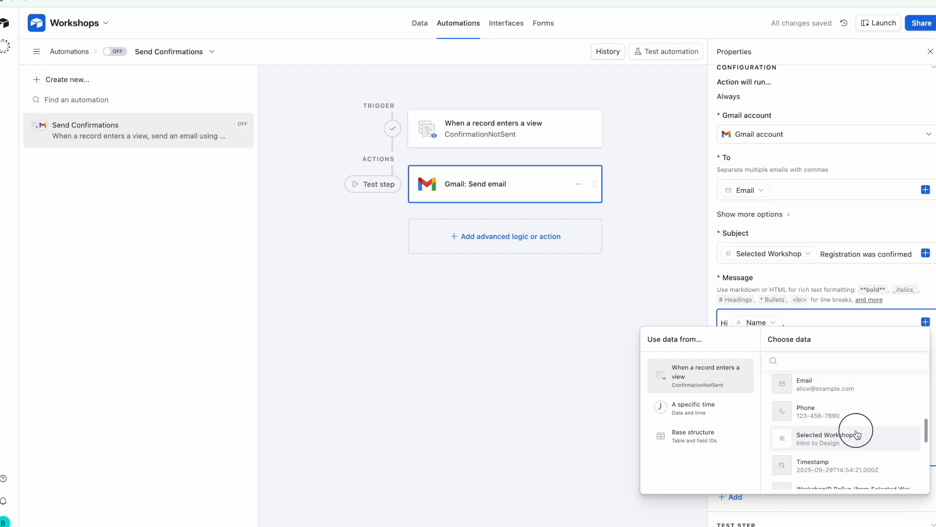
{"action": "left_click", "coordinate": [857, 434]}
{"action": "type", "text": "was"}
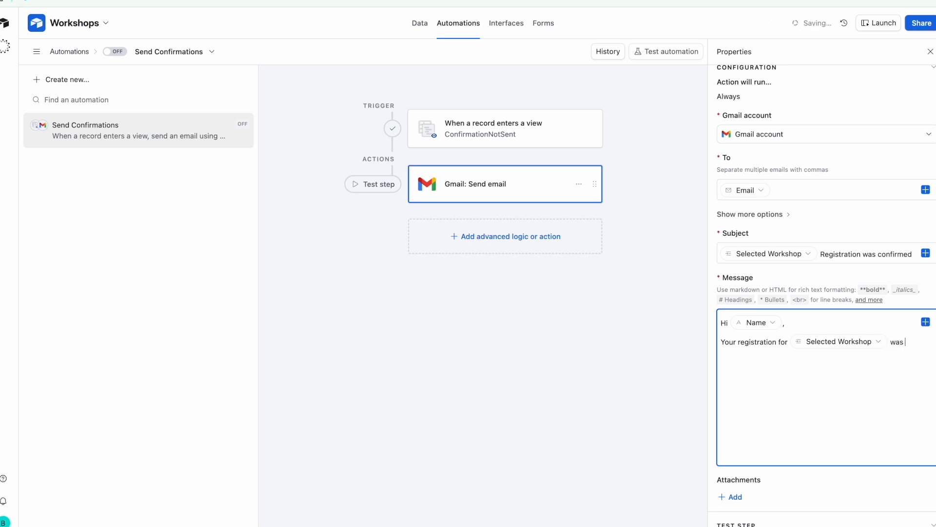
{"action": "type", "text": " received."}
{"action": "key", "text": "BackSpace"}
{"action": "type", "text": "."}
{"action": "key", "text": "Return"}
{"action": "type", "text": "Please make time to attend.  "}
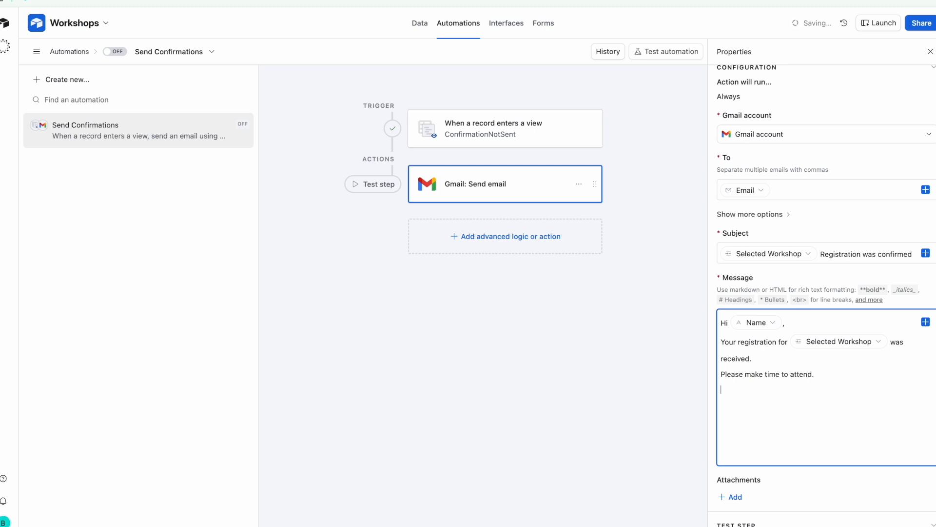
{"action": "type", "text": "Thanks"}
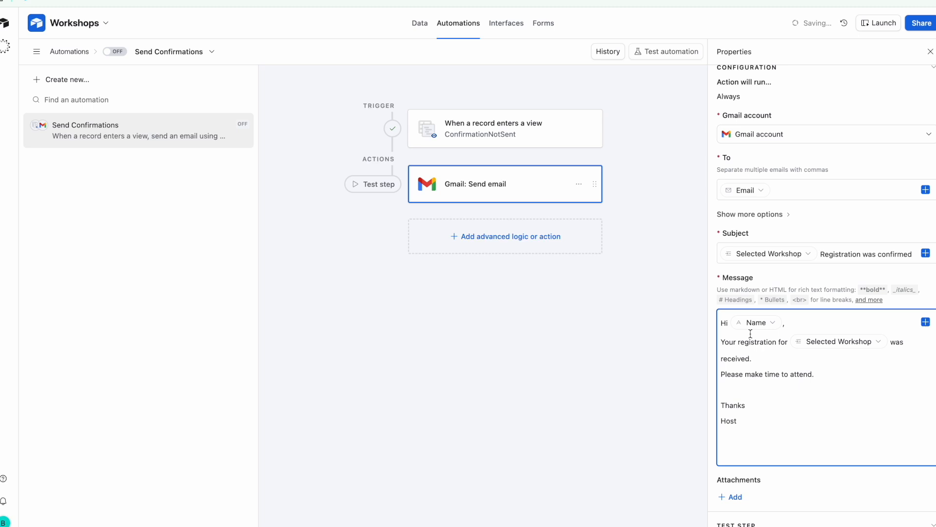
Add a blank line after the 'Hi Name,' greeting and generate a preview of the Gmail step
{"action": "left_click", "coordinate": [723, 342]}
{"action": "key", "text": "Return"}
{"action": "scroll", "coordinate": [795, 397], "scroll_direction": "down", "scroll_amount": 3}
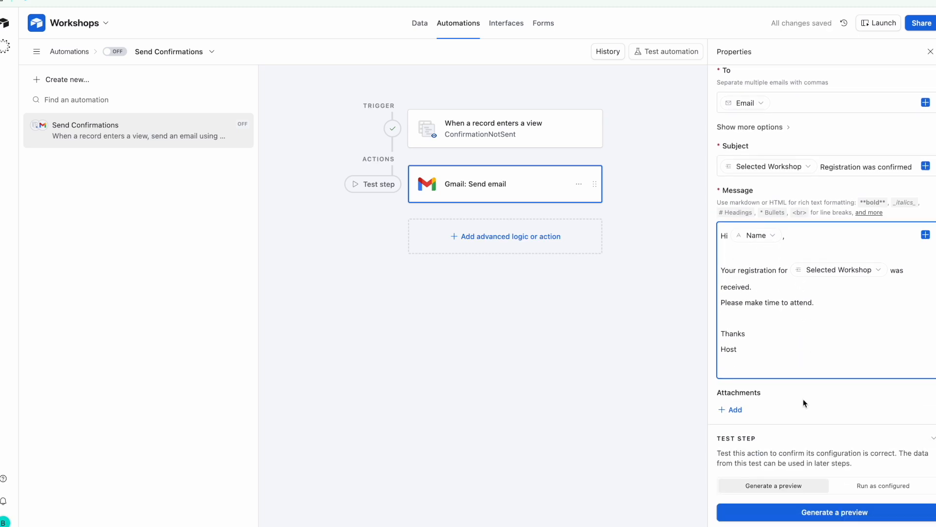
{"action": "left_click", "coordinate": [854, 405]}
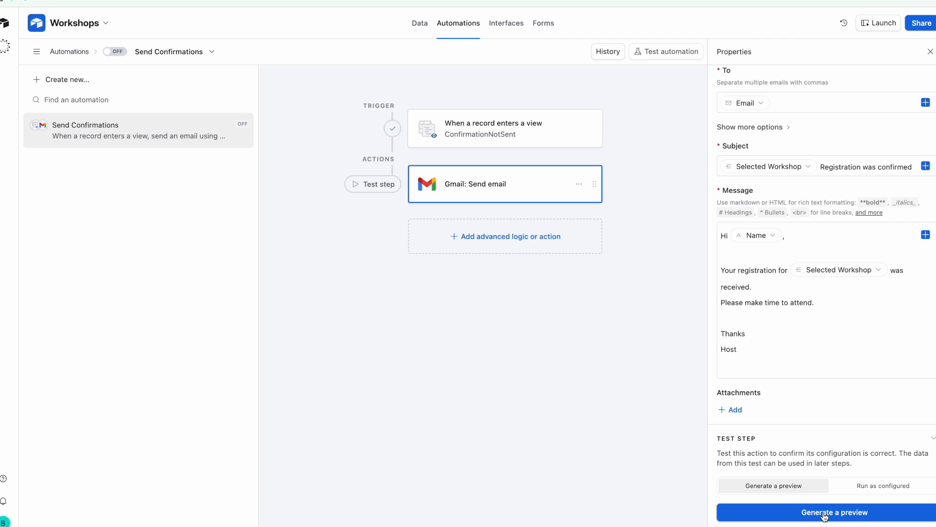
{"action": "left_click", "coordinate": [824, 516]}
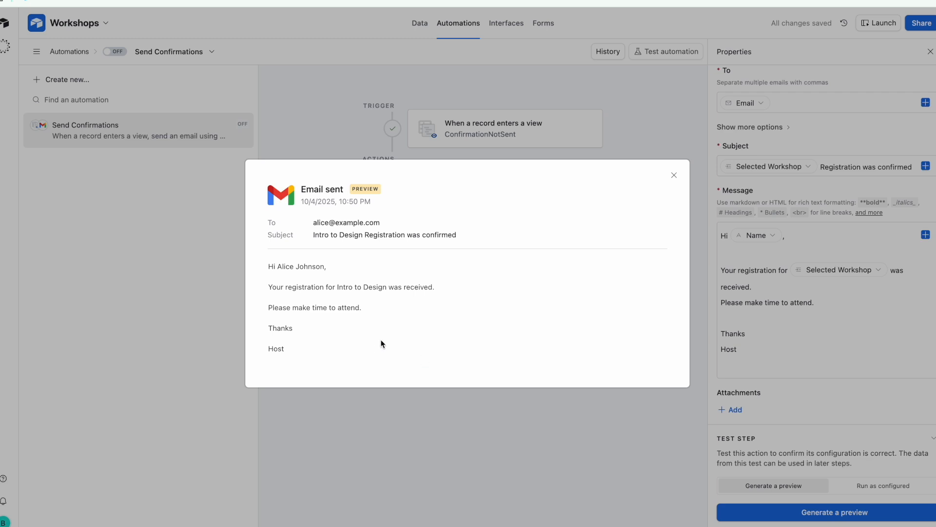
Verify the preview fills in Intro to Design and the registrant's name, then close it
{"action": "left_click_drag", "start_coordinate": [314, 236], "coordinate": [361, 237]}
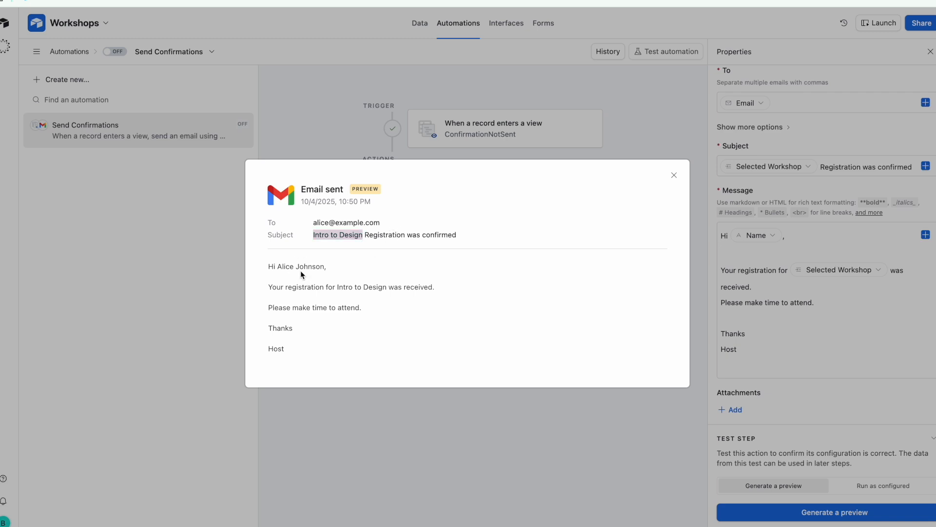
{"action": "left_click_drag", "start_coordinate": [278, 267], "coordinate": [324, 267]}
{"action": "left_click_drag", "start_coordinate": [338, 288], "coordinate": [386, 290]}
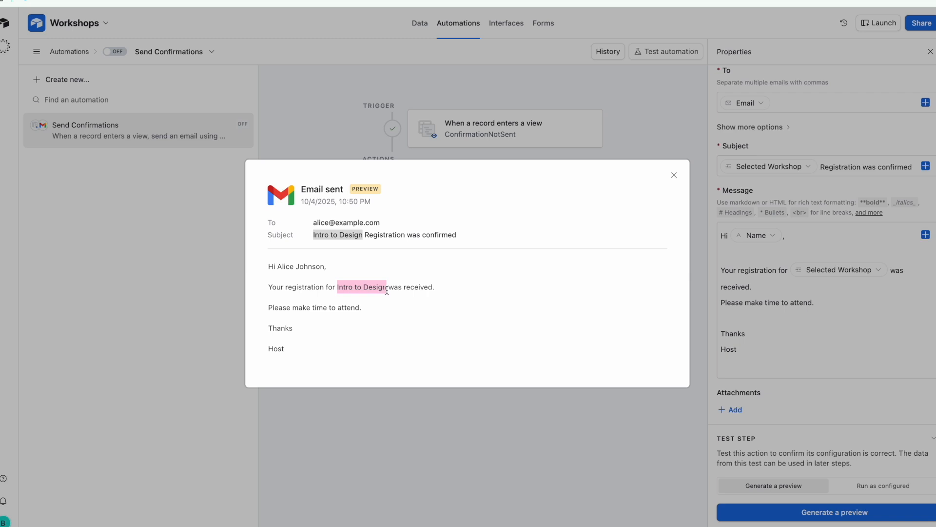
{"action": "left_click", "coordinate": [375, 334]}
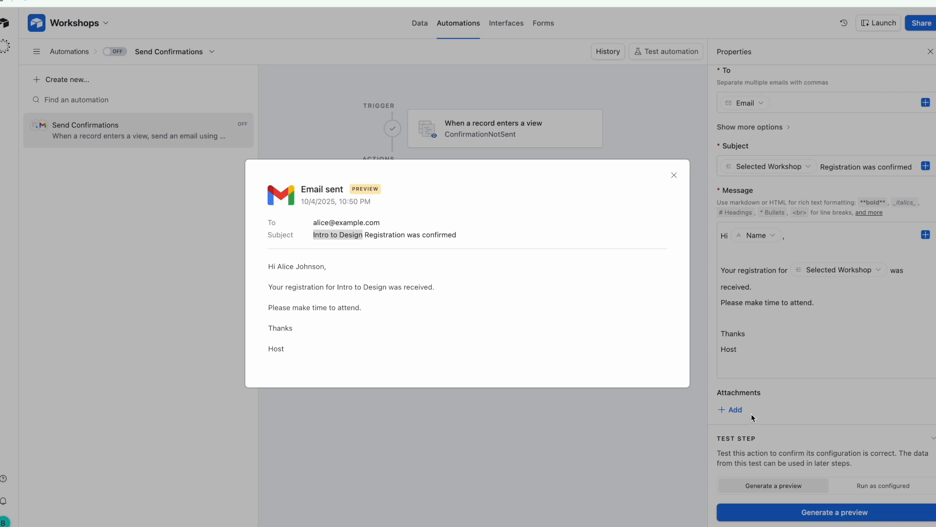
{"action": "left_click", "coordinate": [825, 405]}
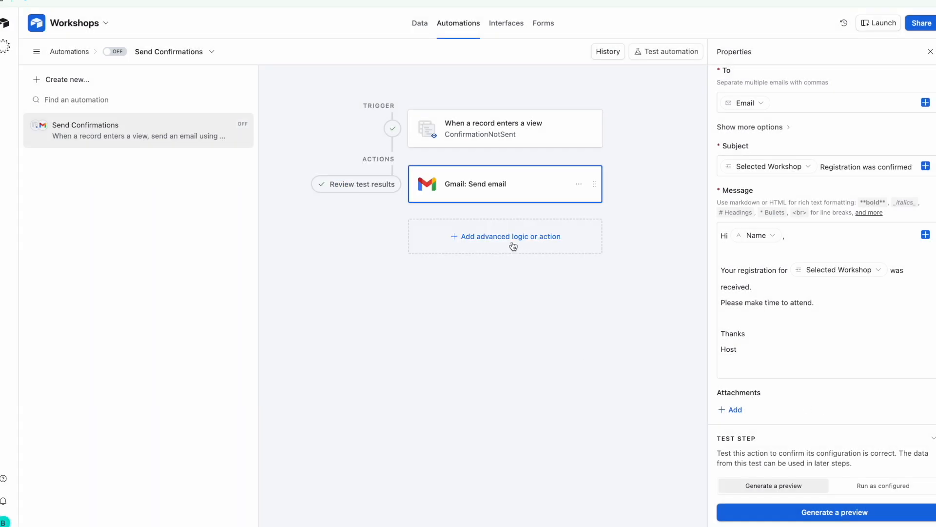
{"action": "left_click", "coordinate": [493, 240]}
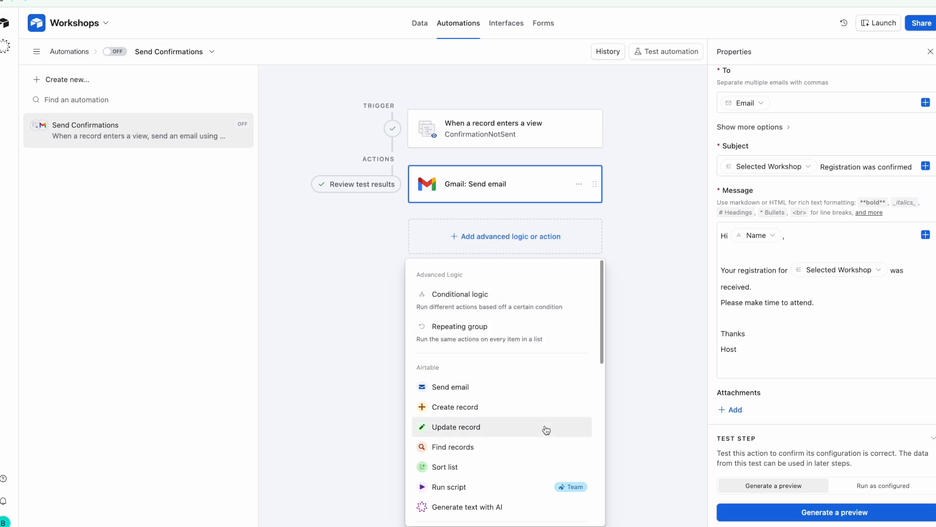
Add an Update record action targeting the participants table
{"action": "scroll", "coordinate": [546, 429], "scroll_direction": "down", "scroll_amount": 5}
{"action": "scroll", "coordinate": [547, 430], "scroll_direction": "up", "scroll_amount": 2}
{"action": "scroll", "coordinate": [547, 429], "scroll_direction": "up", "scroll_amount": 3}
{"action": "left_click", "coordinate": [455, 425]}
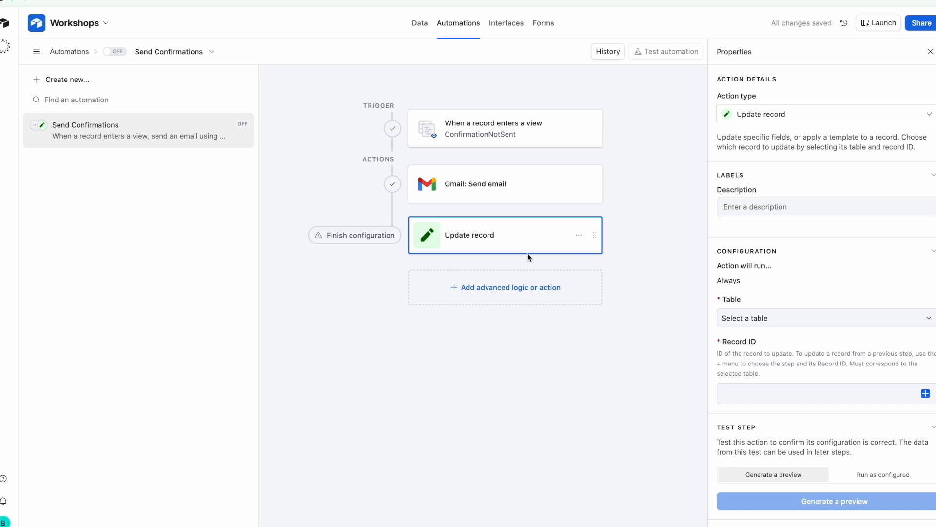
{"action": "left_click", "coordinate": [793, 317]}
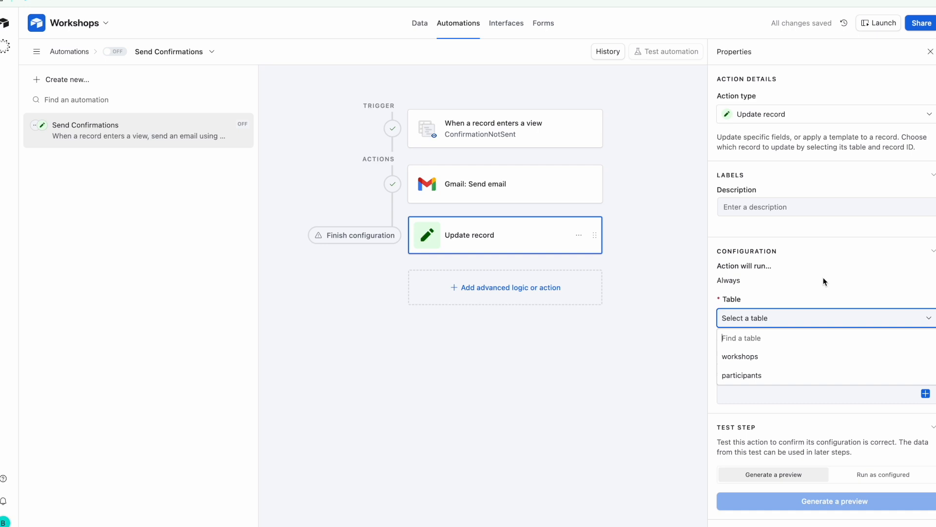
{"action": "left_click", "coordinate": [790, 374]}
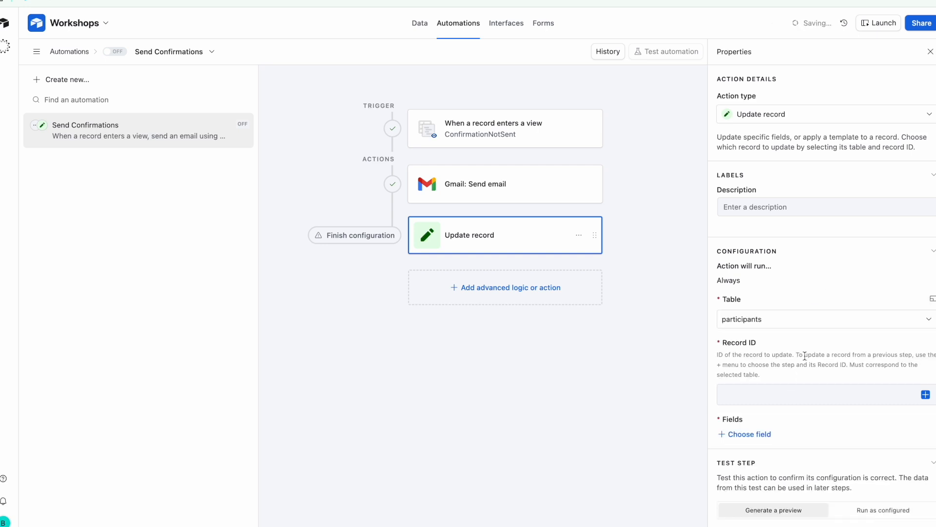
Set the Record ID to the triggering record's Airtable record ID
{"action": "scroll", "coordinate": [804, 356], "scroll_direction": "down", "scroll_amount": 1}
{"action": "left_click", "coordinate": [815, 373]}
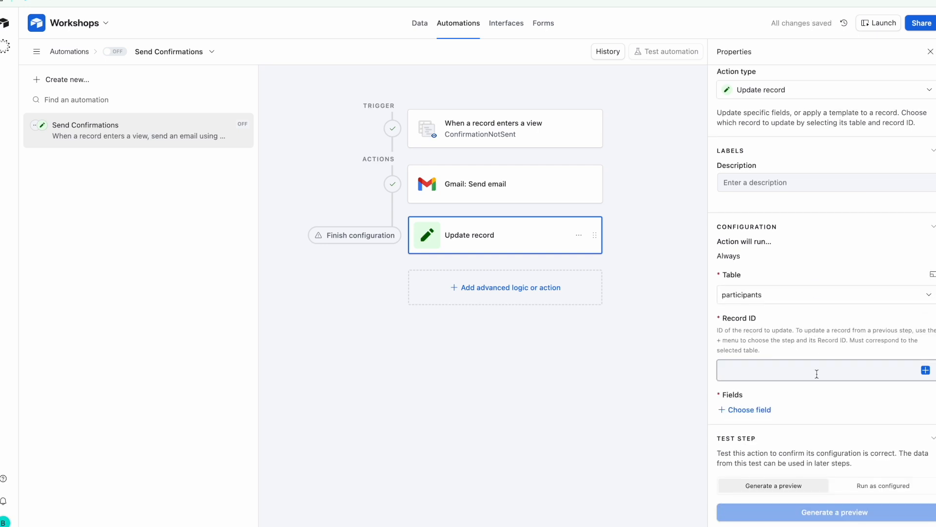
{"action": "left_click", "coordinate": [925, 371]}
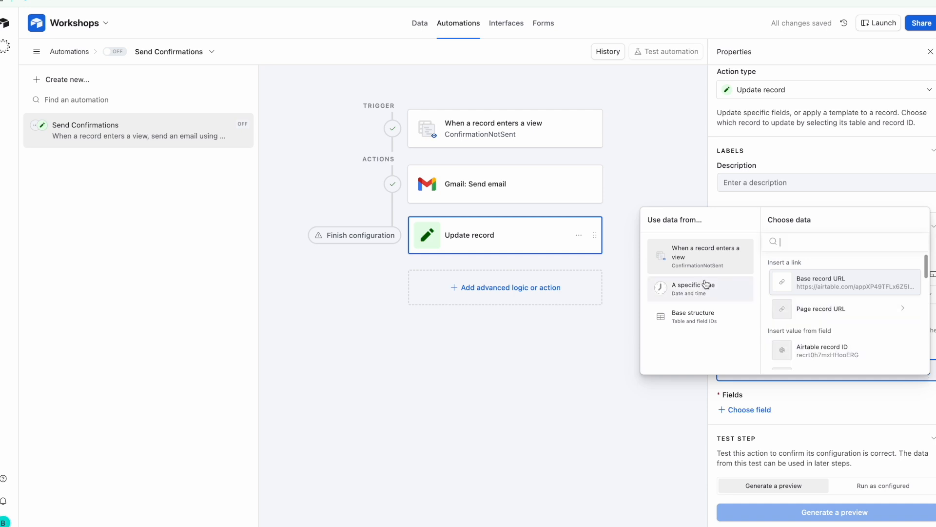
{"action": "scroll", "coordinate": [809, 316], "scroll_direction": "down", "scroll_amount": 1}
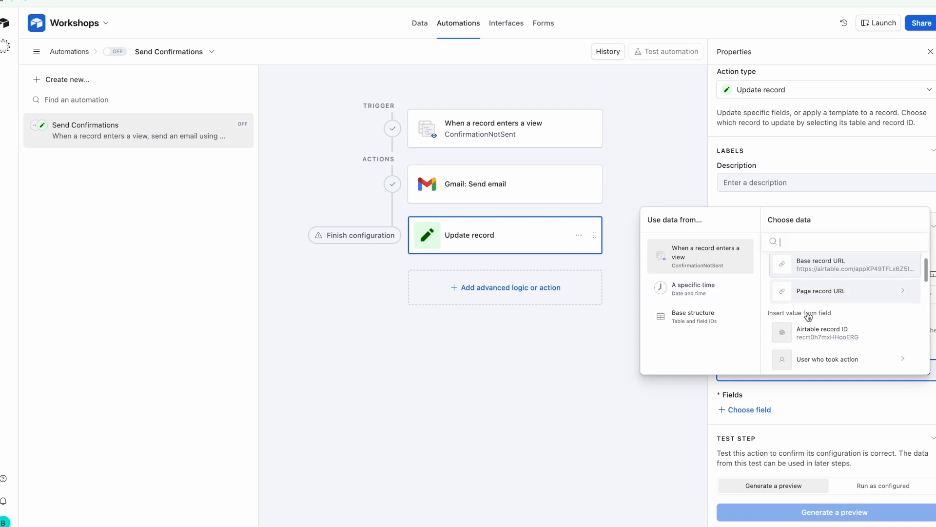
{"action": "scroll", "coordinate": [809, 316], "scroll_direction": "down", "scroll_amount": 1}
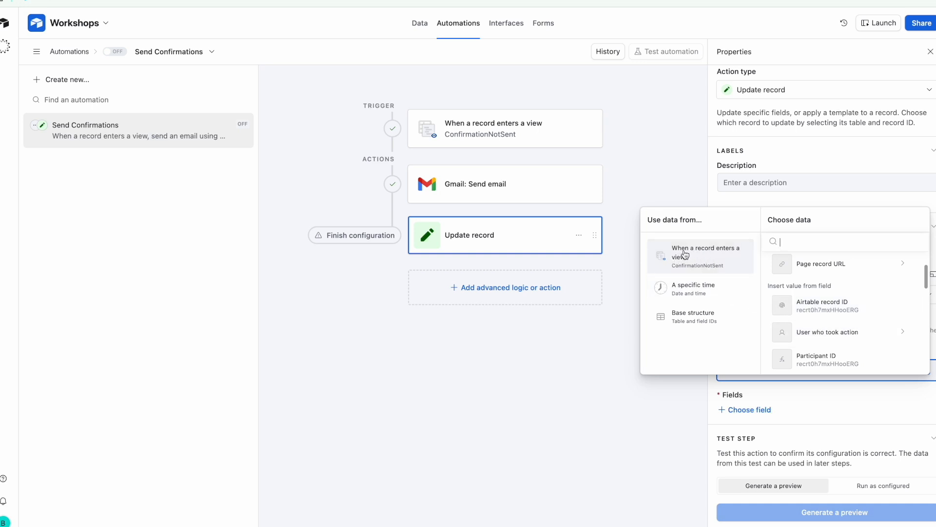
{"action": "left_click", "coordinate": [833, 312]}
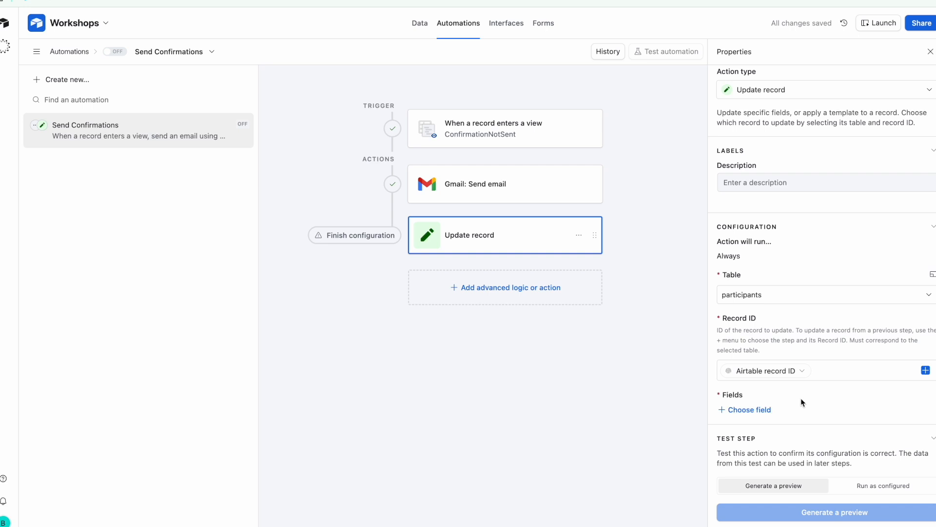
Set the ConfirmationSent field to Yes and generate a preview of the update step
{"action": "left_click", "coordinate": [759, 412]}
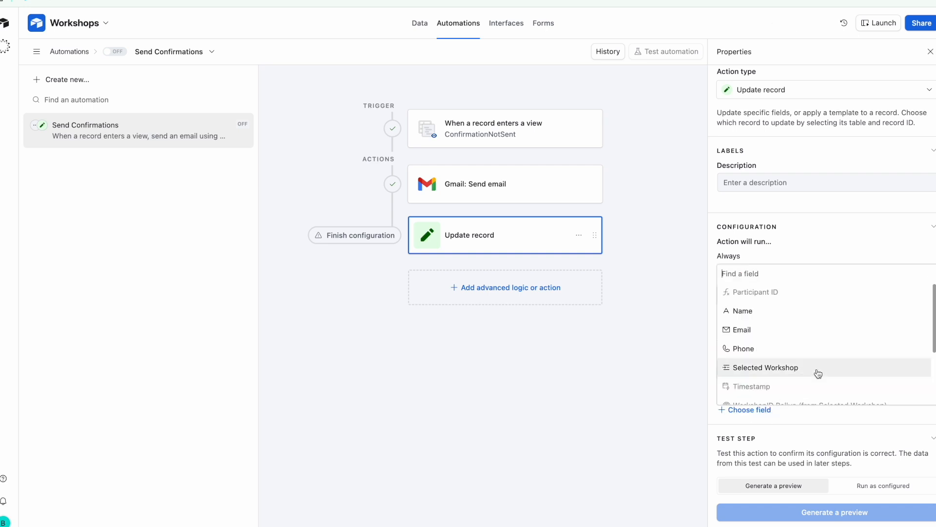
{"action": "scroll", "coordinate": [818, 374], "scroll_direction": "down", "scroll_amount": 3}
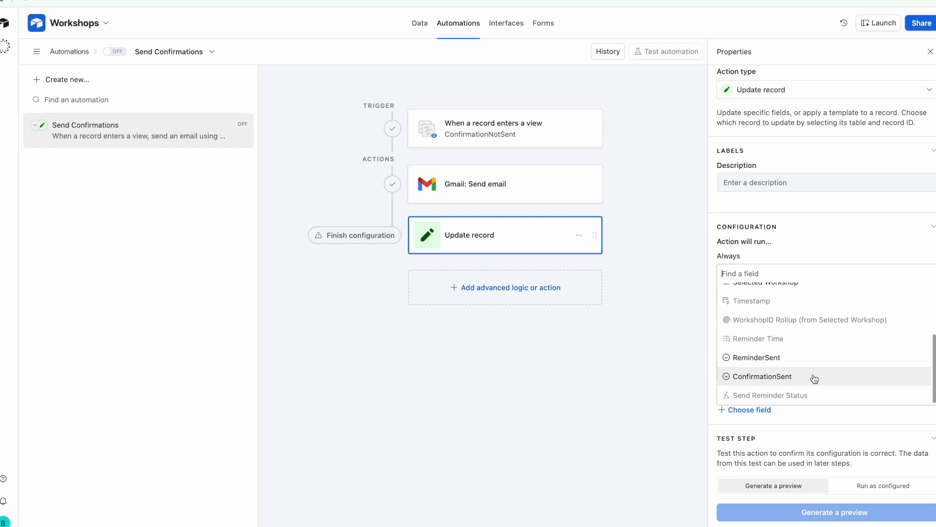
{"action": "left_click", "coordinate": [817, 375]}
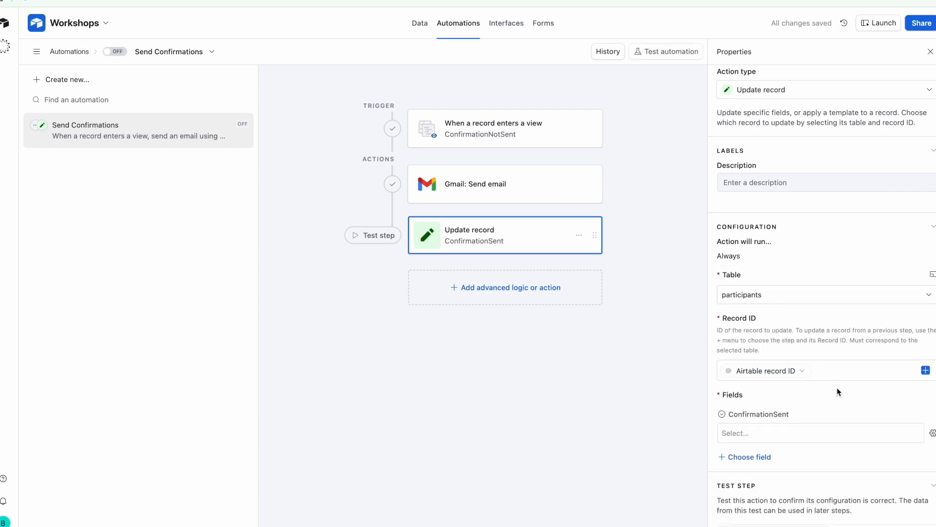
{"action": "left_click", "coordinate": [846, 434]}
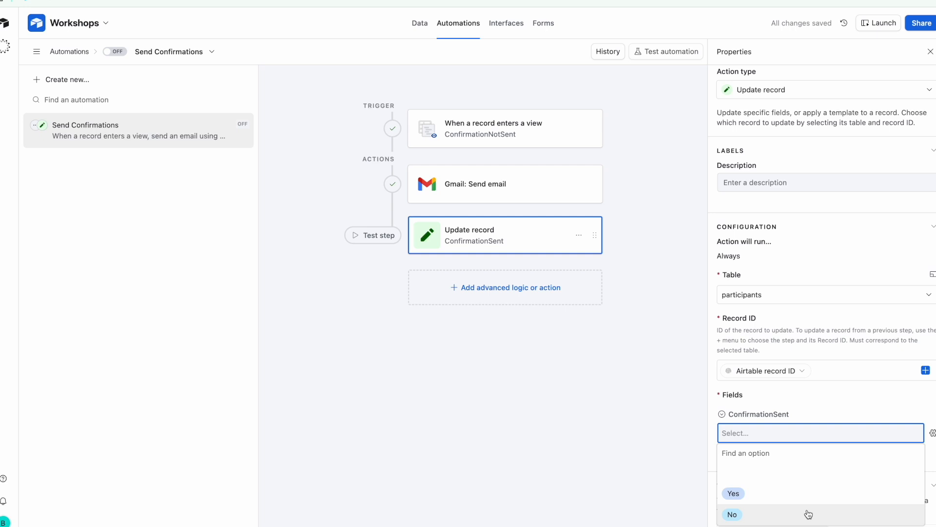
{"action": "left_click", "coordinate": [814, 493]}
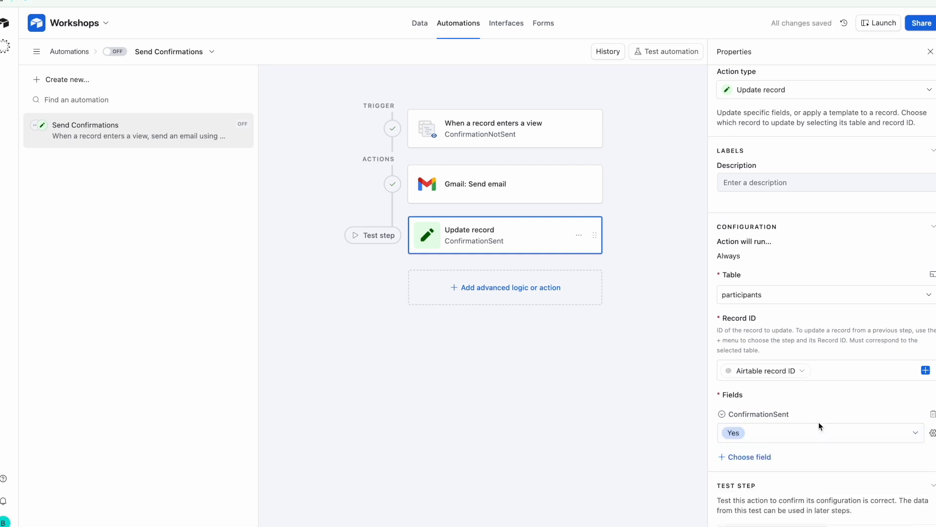
{"action": "scroll", "coordinate": [833, 410], "scroll_direction": "down", "scroll_amount": 2}
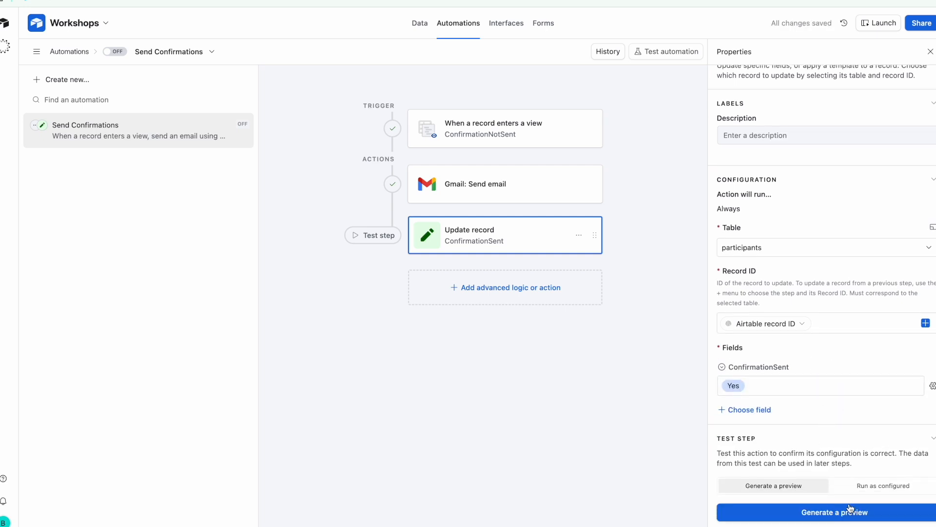
{"action": "left_click", "coordinate": [833, 513]}
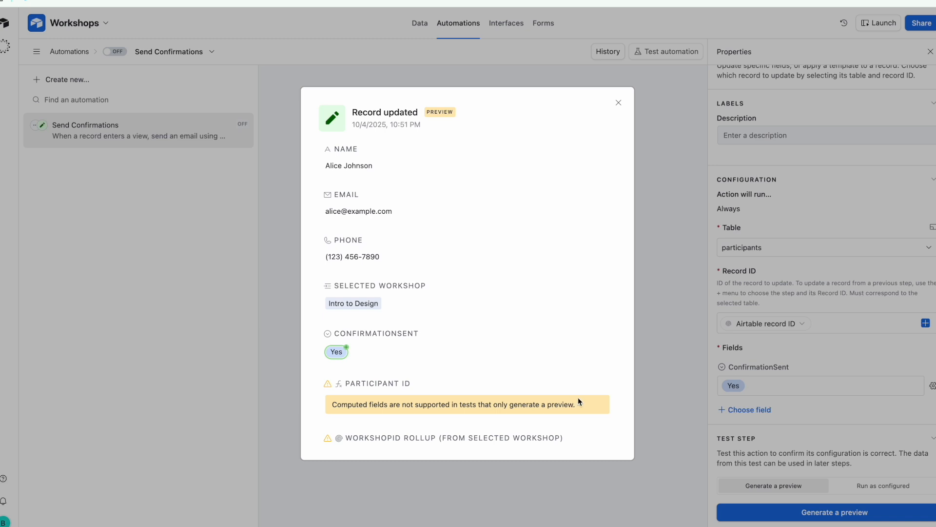
Close the preview showing ConfirmationSent as Yes and begin testing the whole automation
{"action": "left_click", "coordinate": [830, 447]}
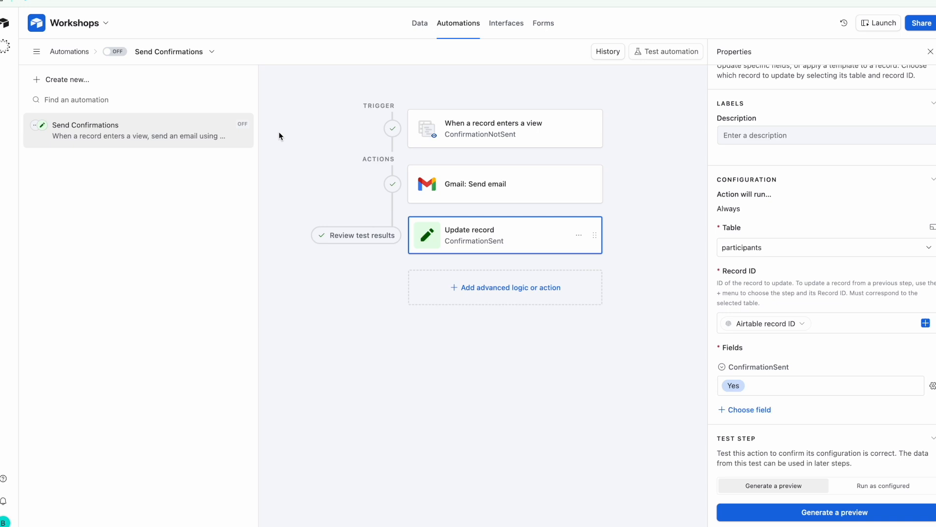
{"action": "left_click", "coordinate": [672, 54]}
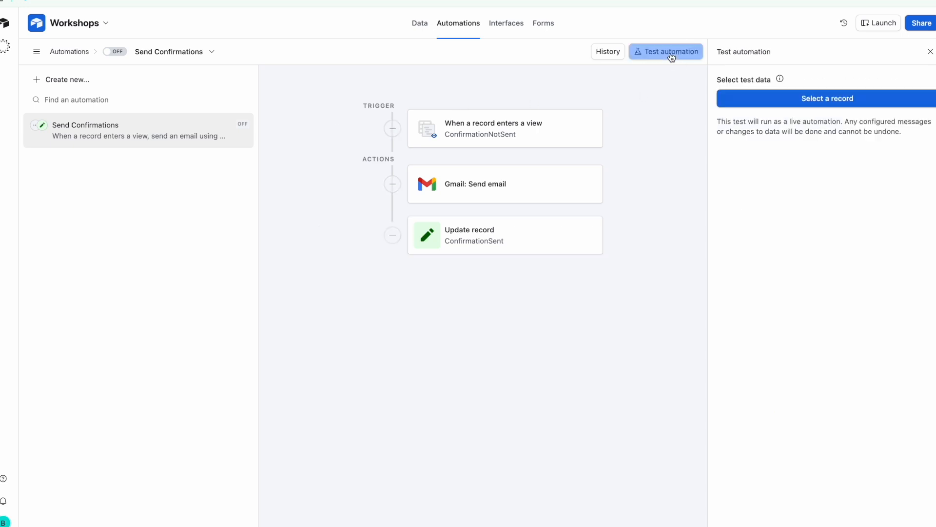
Run the full automation test using the second participant record as test data
{"action": "left_click", "coordinate": [752, 102]}
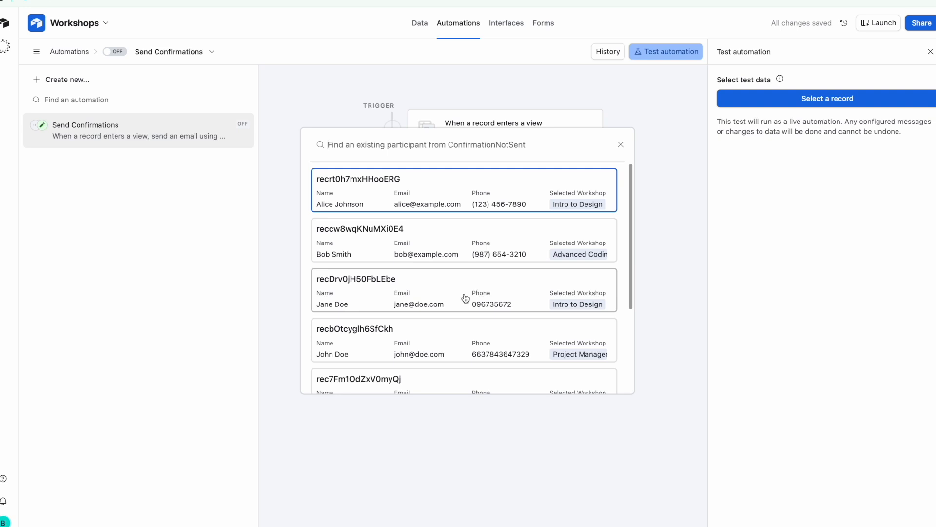
{"action": "scroll", "coordinate": [465, 298], "scroll_direction": "down", "scroll_amount": 2}
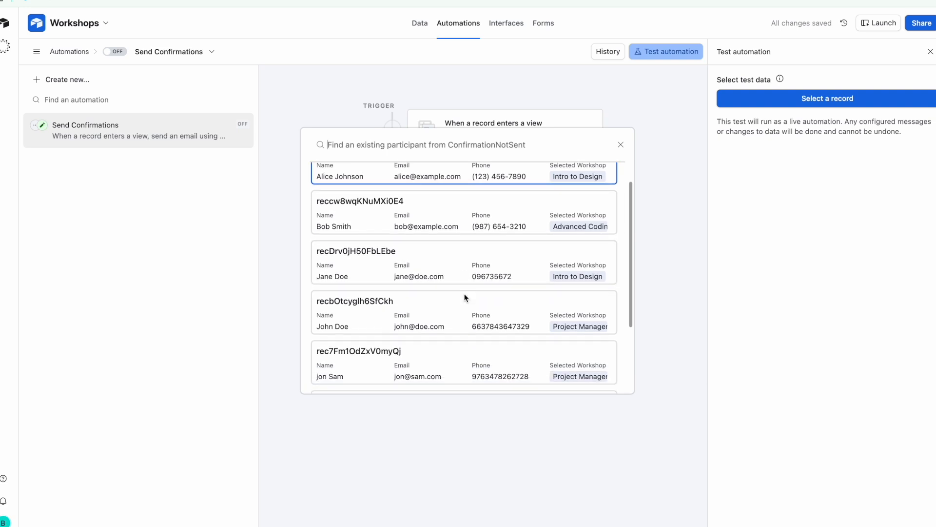
{"action": "scroll", "coordinate": [466, 298], "scroll_direction": "up", "scroll_amount": 2}
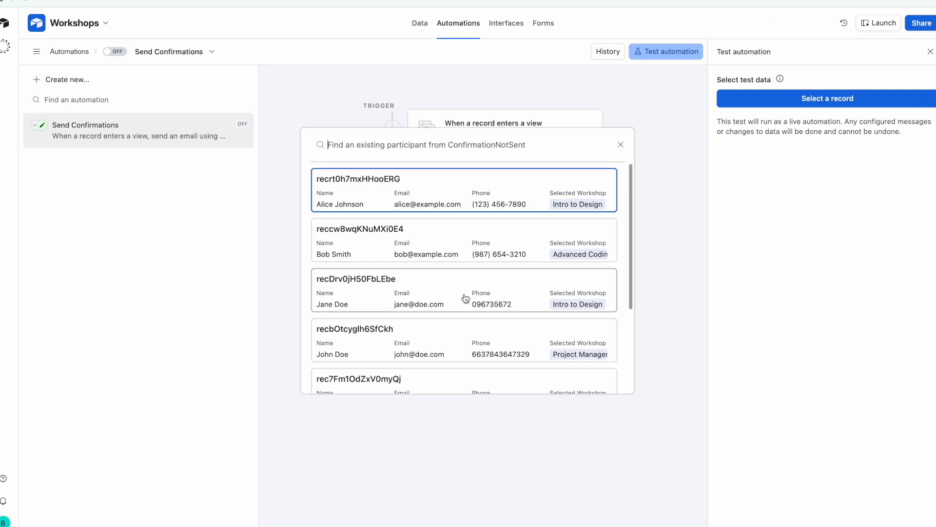
{"action": "left_click", "coordinate": [449, 239]}
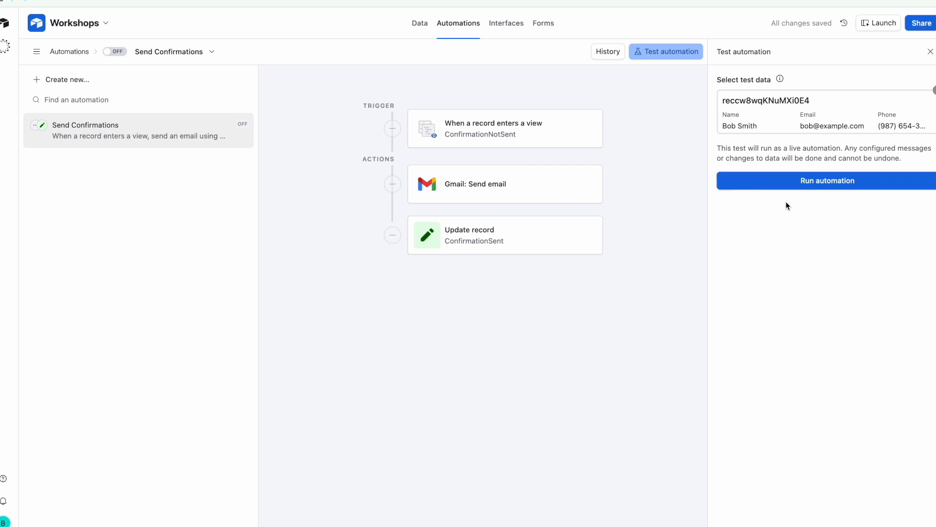
{"action": "left_click", "coordinate": [812, 185]}
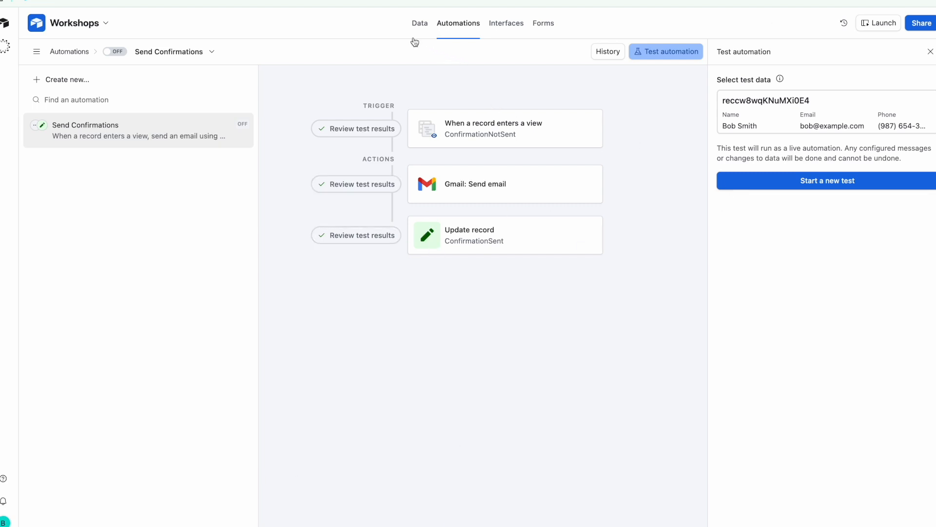
Leave the automation off for now, confirm the participant shows Yes in the ConfirmationSent view, and return to Automations
{"action": "left_click", "coordinate": [420, 25]}
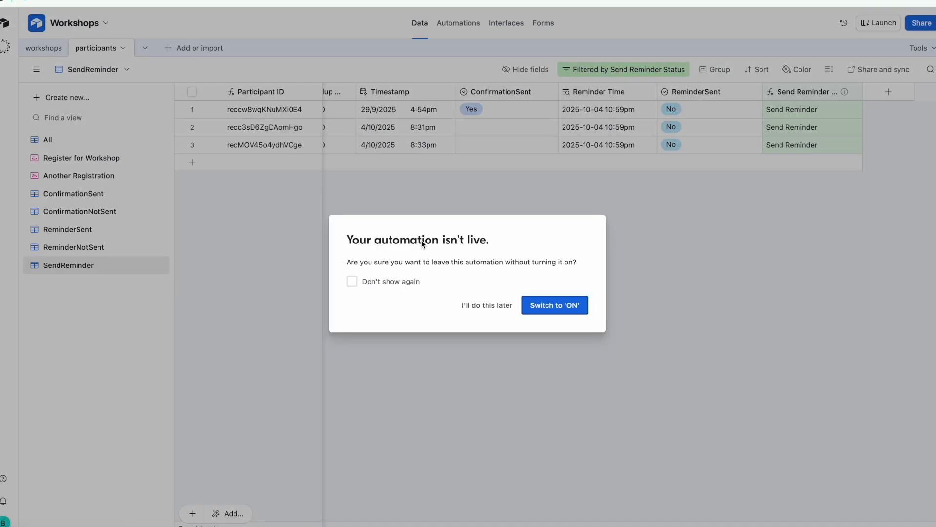
{"action": "left_click", "coordinate": [486, 306]}
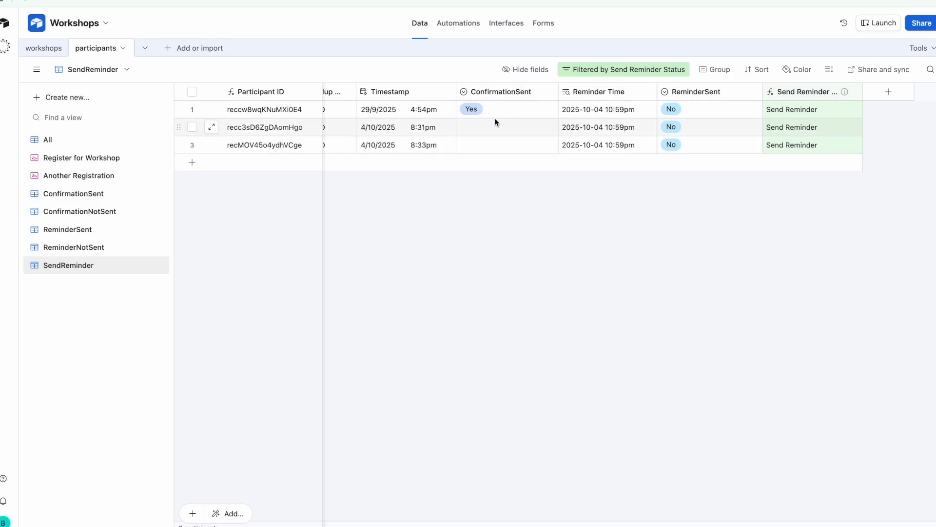
{"action": "scroll", "coordinate": [485, 110], "scroll_direction": "left", "scroll_amount": 5}
{"action": "scroll", "coordinate": [493, 111], "scroll_direction": "left", "scroll_amount": 4}
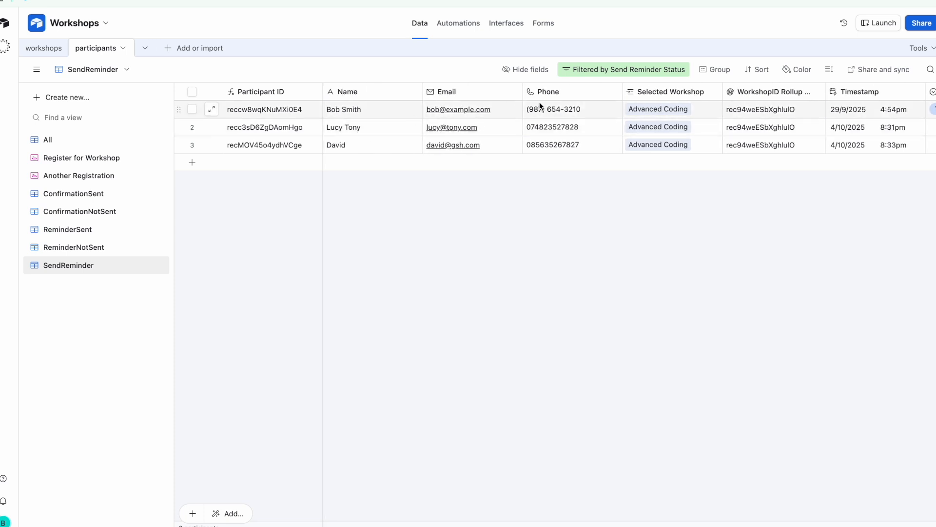
{"action": "scroll", "coordinate": [539, 104], "scroll_direction": "right", "scroll_amount": 5}
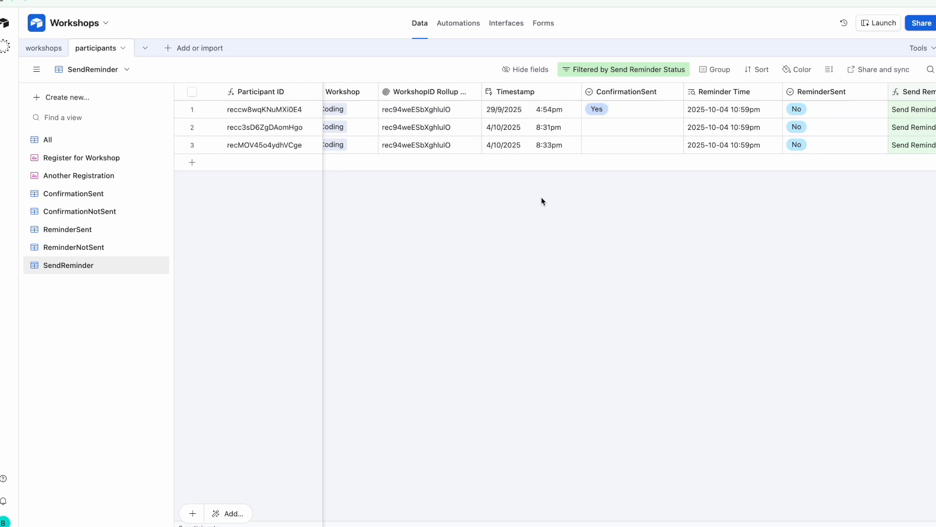
{"action": "left_click", "coordinate": [83, 198]}
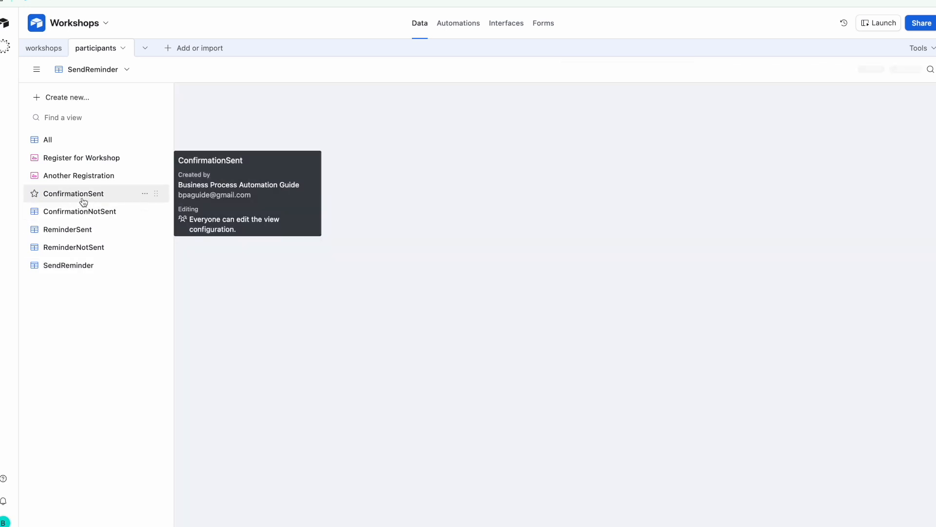
{"action": "scroll", "coordinate": [592, 108], "scroll_direction": "right", "scroll_amount": 2}
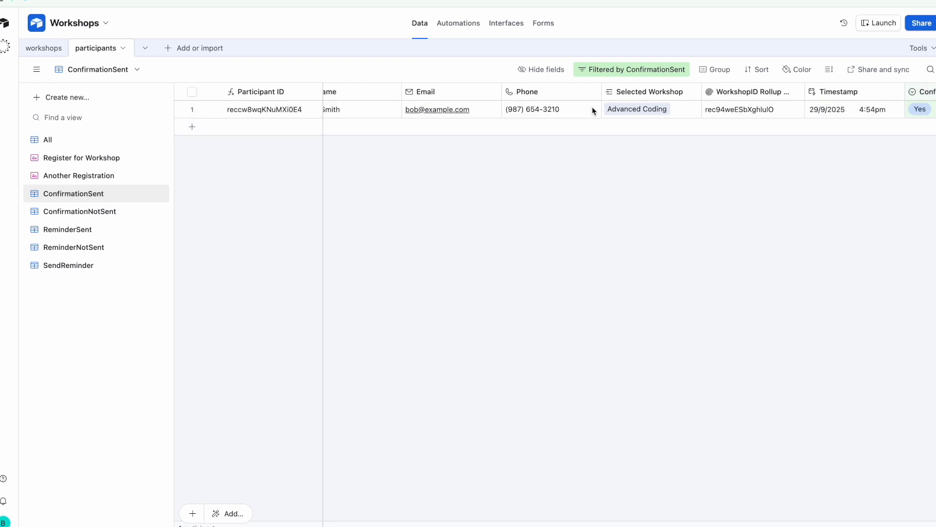
{"action": "scroll", "coordinate": [592, 107], "scroll_direction": "right", "scroll_amount": 4}
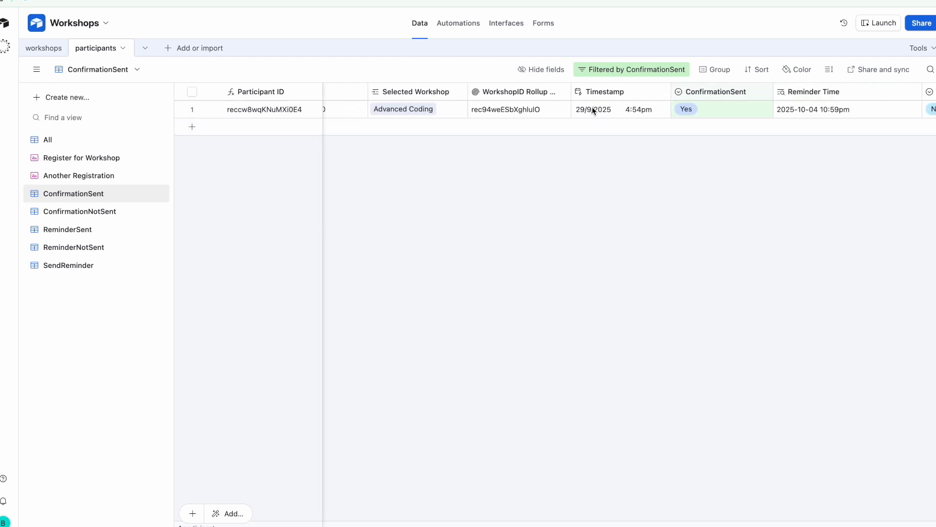
{"action": "scroll", "coordinate": [592, 107], "scroll_direction": "left", "scroll_amount": 5}
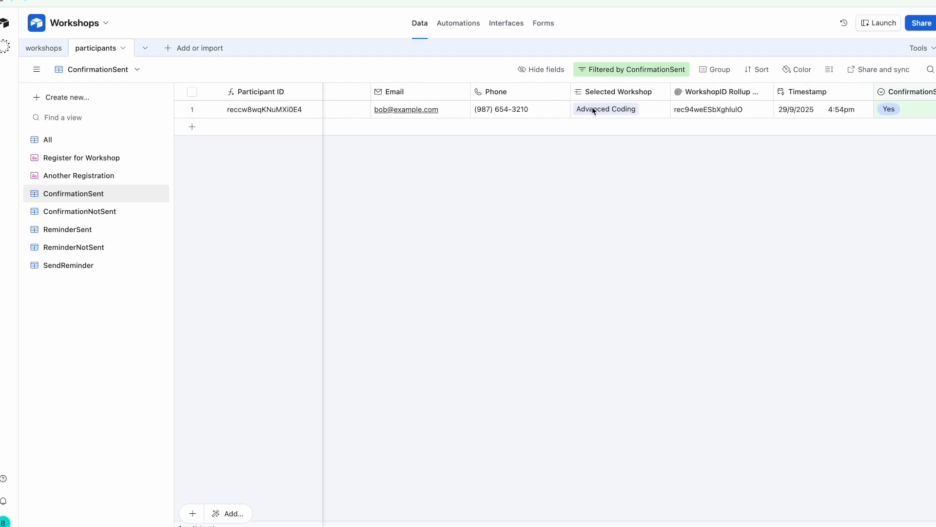
{"action": "scroll", "coordinate": [592, 110], "scroll_direction": "left", "scroll_amount": 1}
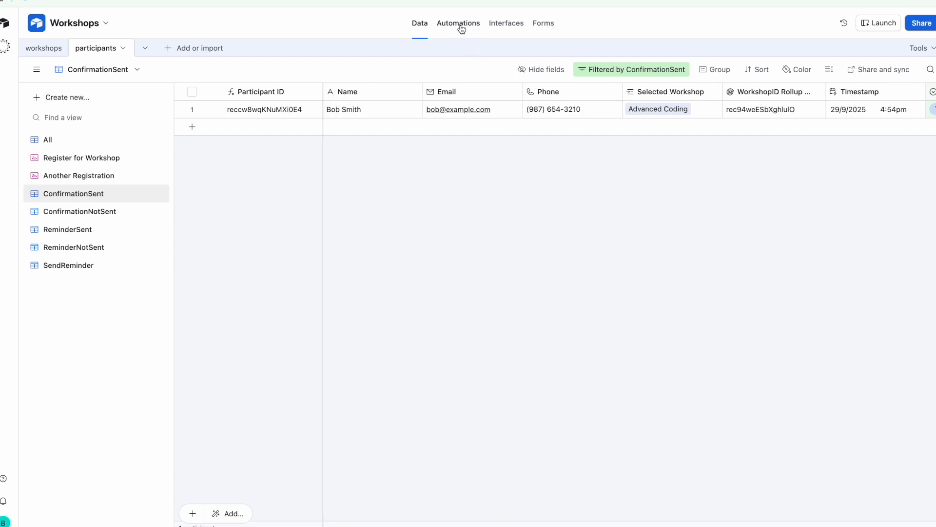
{"action": "scroll", "coordinate": [783, 113], "scroll_direction": "right", "scroll_amount": 7}
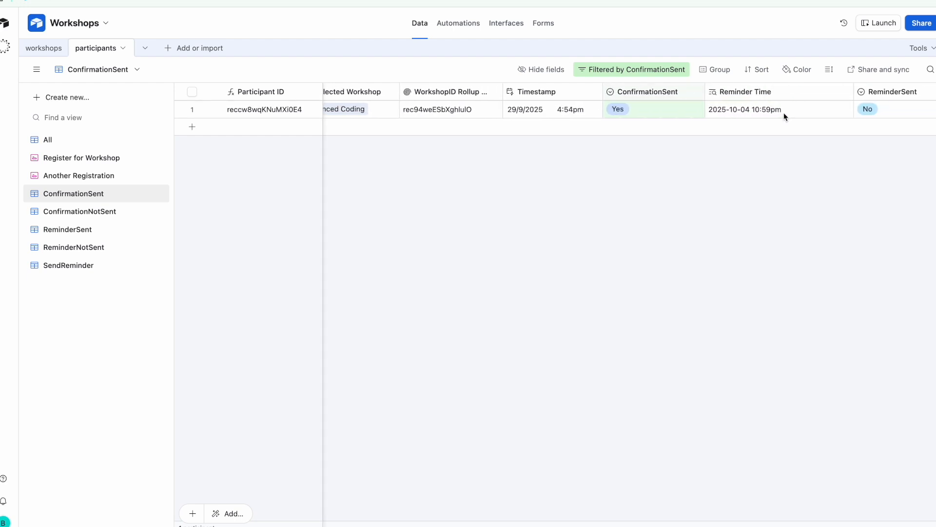
{"action": "left_click", "coordinate": [466, 25]}
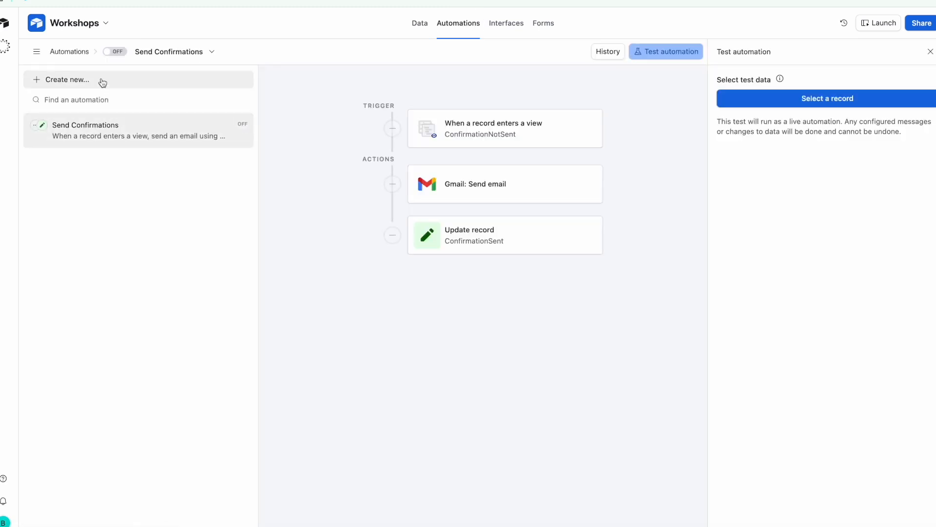
Toggle Send Confirmations from OFF to ON
{"action": "left_click", "coordinate": [116, 55]}
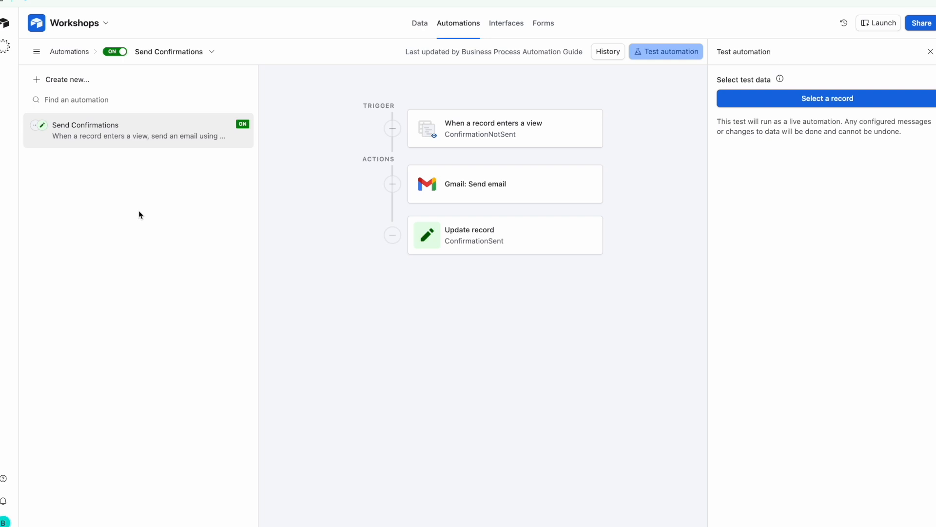
{"action": "left_click", "coordinate": [77, 81]}
Create a new automation and rename it 'Send Reminders'
{"action": "left_click", "coordinate": [292, 94]}
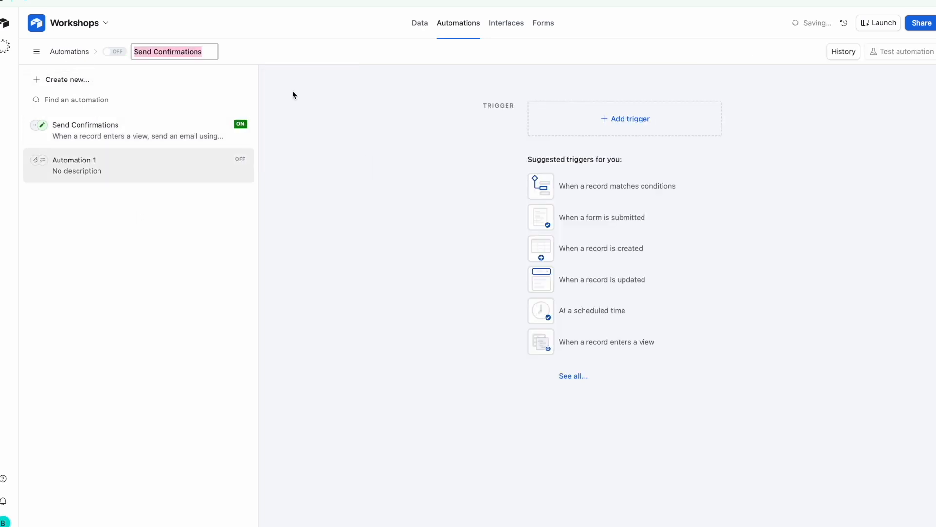
{"action": "left_click", "coordinate": [209, 51]}
{"action": "key", "text": "BackSpace"}
{"action": "key", "text": "BackSpace"}
{"action": "key", "text": "BackSpace"}
{"action": "key", "text": "BackSpace"}
{"action": "key", "text": "BackSpace"}
{"action": "key", "text": "BackSpace"}
{"action": "key", "text": "BackSpace"}
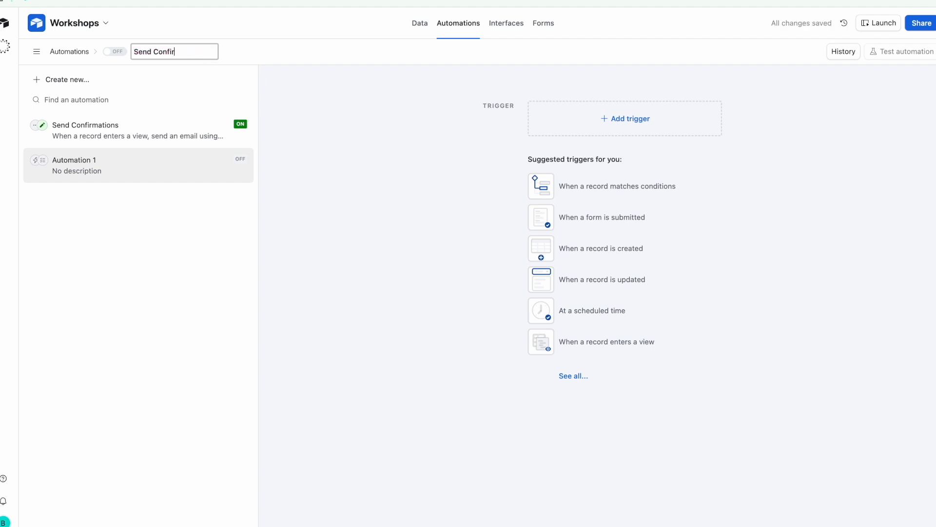
{"action": "key", "text": "BackSpace"}
{"action": "key", "text": "BackSpace"}
{"action": "type", "text": "Reminder"}
{"action": "key", "text": "Return"}
{"action": "left_click", "coordinate": [626, 122]}
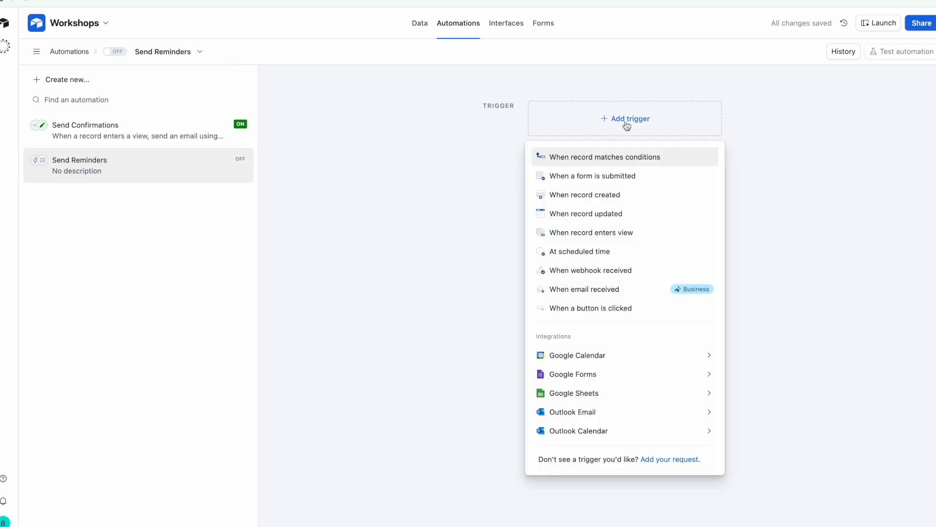
Trigger on records entering the participants SendReminder view and test it with a suggested record
{"action": "left_click", "coordinate": [603, 234]}
{"action": "left_click", "coordinate": [757, 222]}
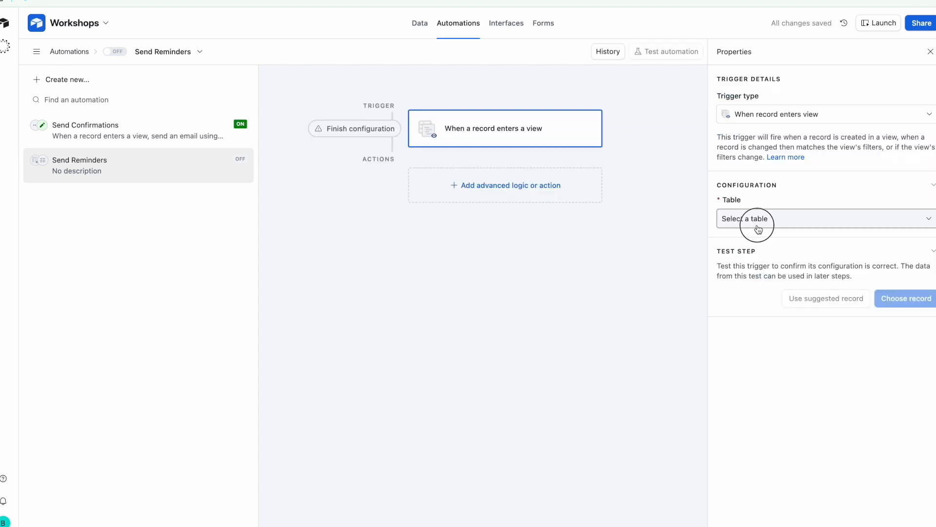
{"action": "left_click", "coordinate": [762, 275]}
{"action": "left_click", "coordinate": [771, 269]}
{"action": "scroll", "coordinate": [785, 348], "scroll_direction": "down", "scroll_amount": 1}
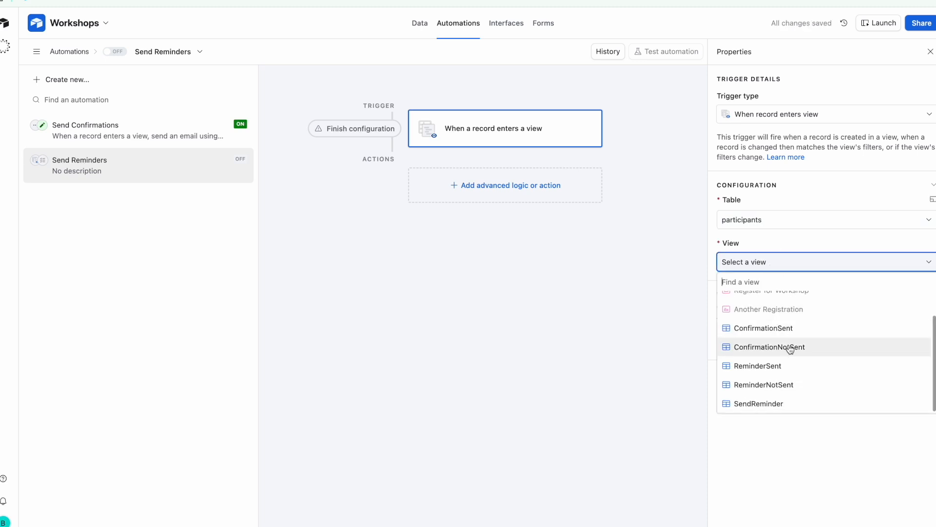
{"action": "left_click", "coordinate": [803, 409]}
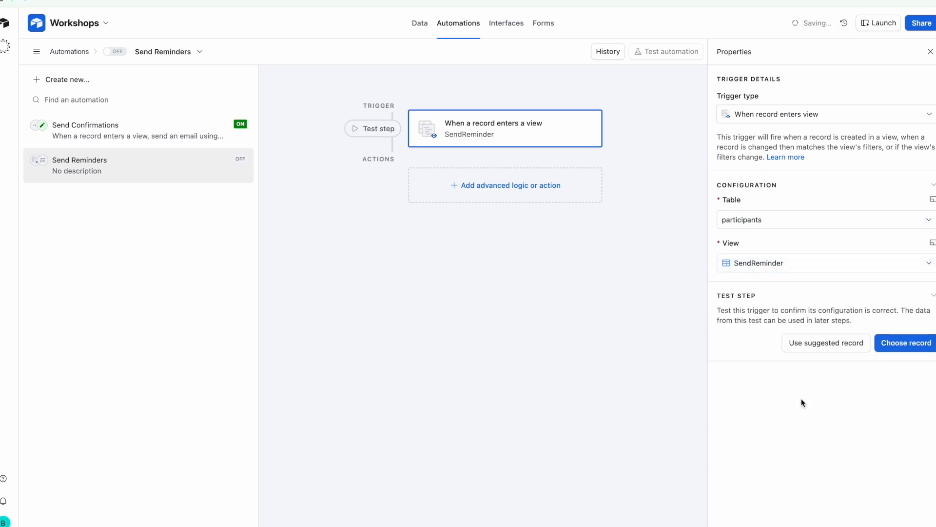
{"action": "left_click", "coordinate": [827, 345]}
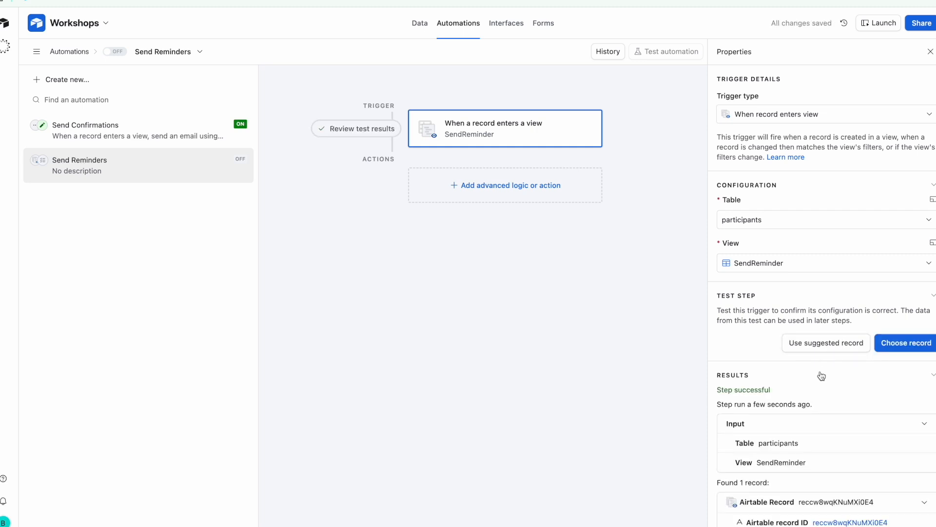
{"action": "scroll", "coordinate": [826, 375], "scroll_direction": "down", "scroll_amount": 2}
{"action": "scroll", "coordinate": [827, 376], "scroll_direction": "down", "scroll_amount": 1}
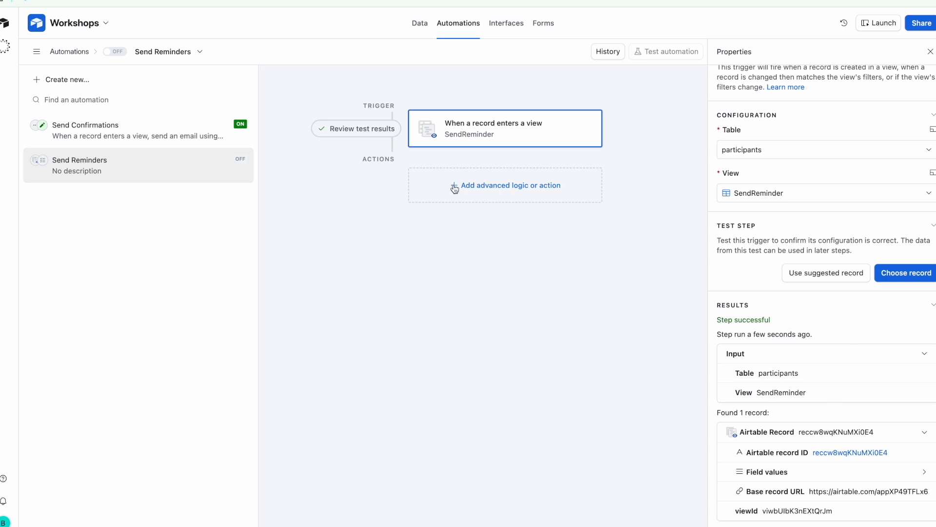
{"action": "left_click", "coordinate": [495, 185]}
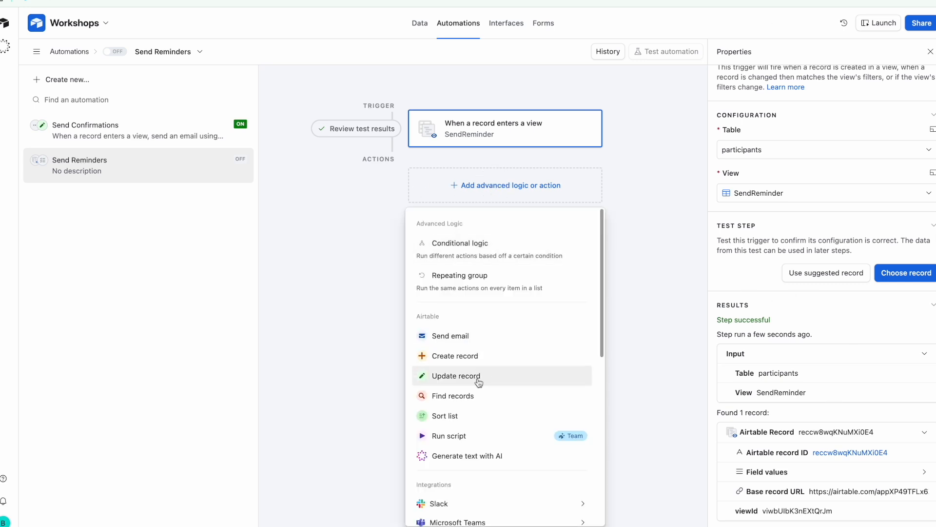
{"action": "scroll", "coordinate": [472, 409], "scroll_direction": "down", "scroll_amount": 3}
Add a Gmail send-email action from the connected account, addressed to the participant's Email field
{"action": "mouse_move", "coordinate": [472, 408]}
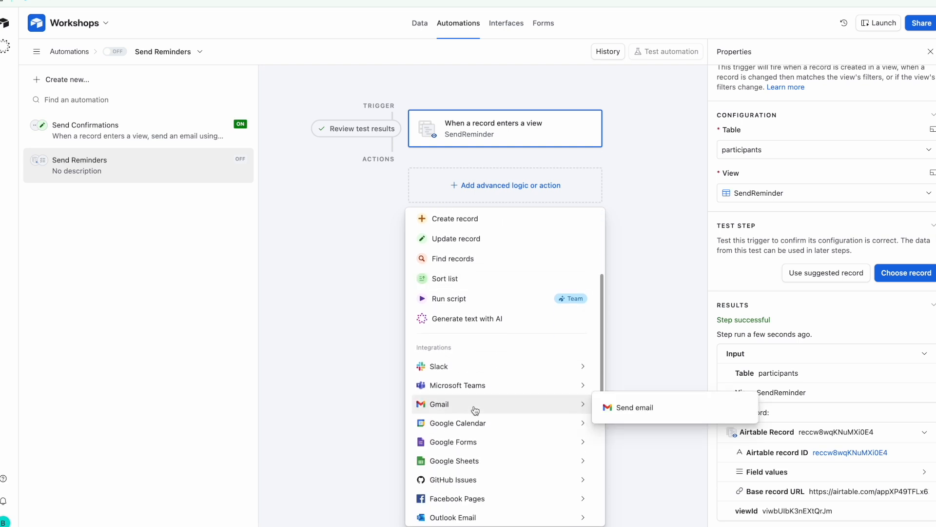
{"action": "left_click", "coordinate": [622, 413]}
{"action": "left_click", "coordinate": [818, 227]}
{"action": "left_click", "coordinate": [807, 270]}
{"action": "scroll", "coordinate": [807, 156], "scroll_direction": "up", "scroll_amount": 2}
{"action": "scroll", "coordinate": [808, 157], "scroll_direction": "down", "scroll_amount": 3}
{"action": "left_click", "coordinate": [800, 198]}
{"action": "left_click", "coordinate": [927, 201]}
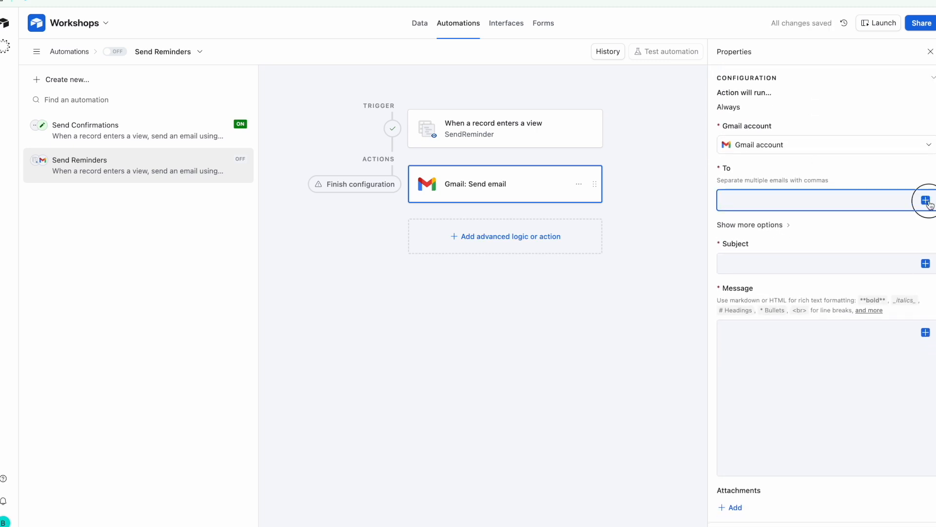
{"action": "scroll", "coordinate": [844, 305], "scroll_direction": "down", "scroll_amount": 5}
{"action": "scroll", "coordinate": [852, 298], "scroll_direction": "down", "scroll_amount": 1}
{"action": "left_click", "coordinate": [864, 288]}
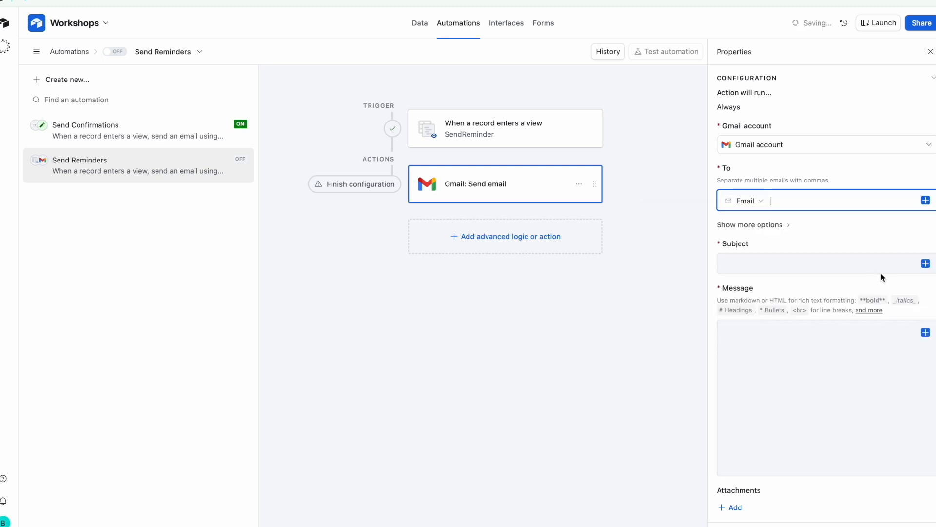
Set the subject to 'Reminder for' + Selected Workshop + 'Workshop is happening soon'
{"action": "left_click", "coordinate": [865, 269]}
{"action": "type", "text": "Re"}
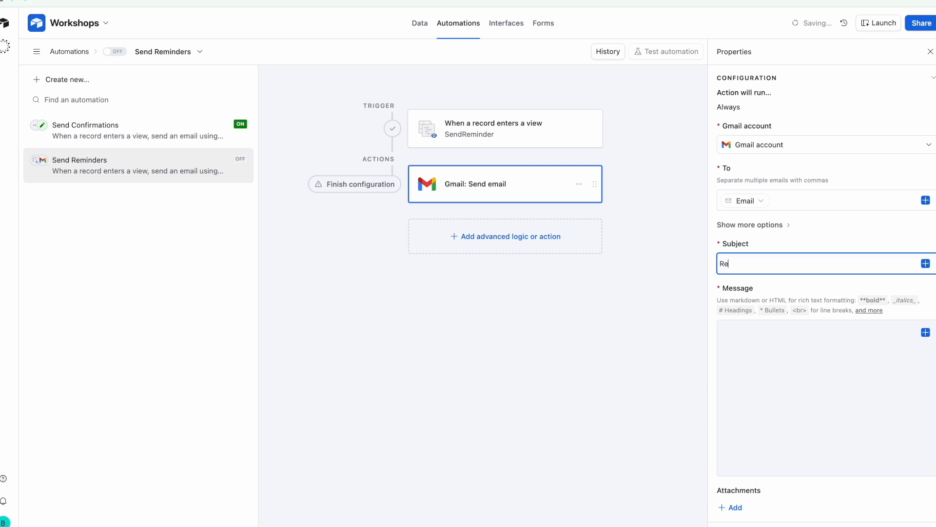
{"action": "type", "text": "minder for"}
{"action": "left_click", "coordinate": [925, 264]}
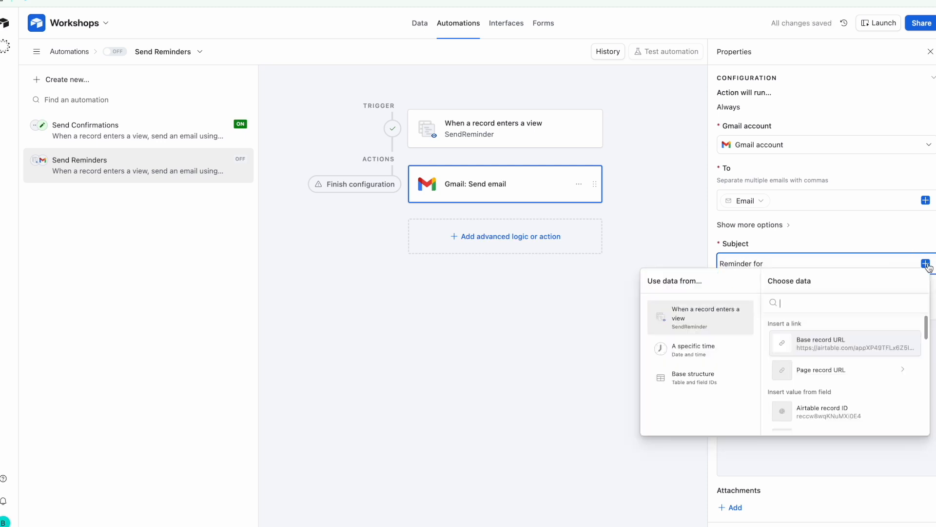
{"action": "scroll", "coordinate": [832, 371], "scroll_direction": "down", "scroll_amount": 5}
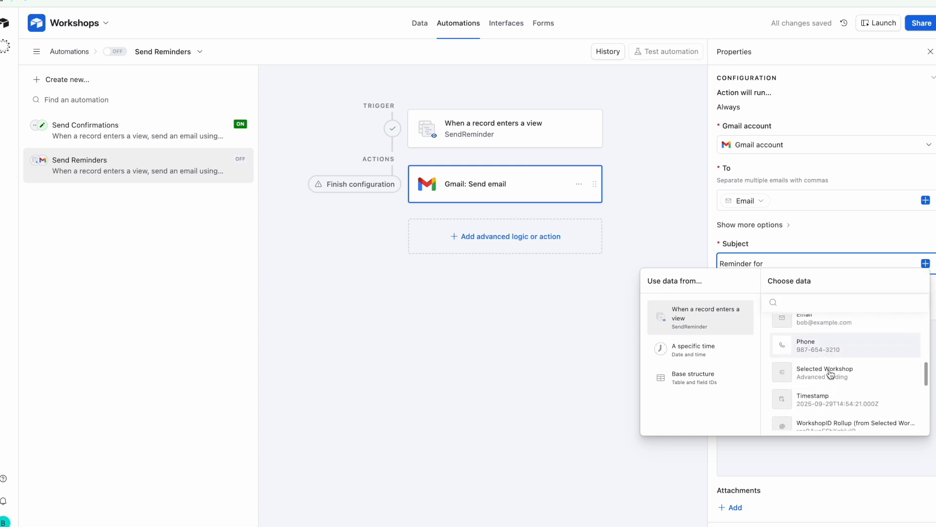
{"action": "left_click", "coordinate": [832, 374]}
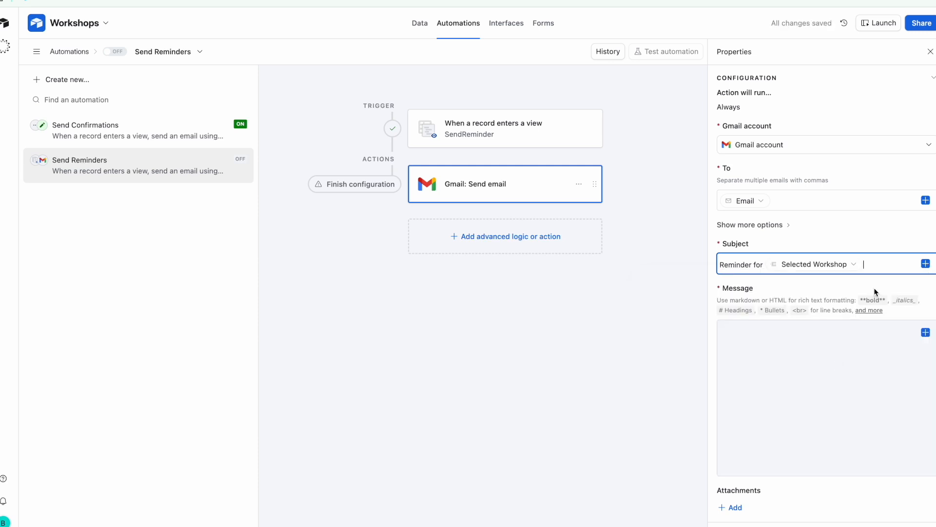
{"action": "type", "text": "Workshop is happening"}
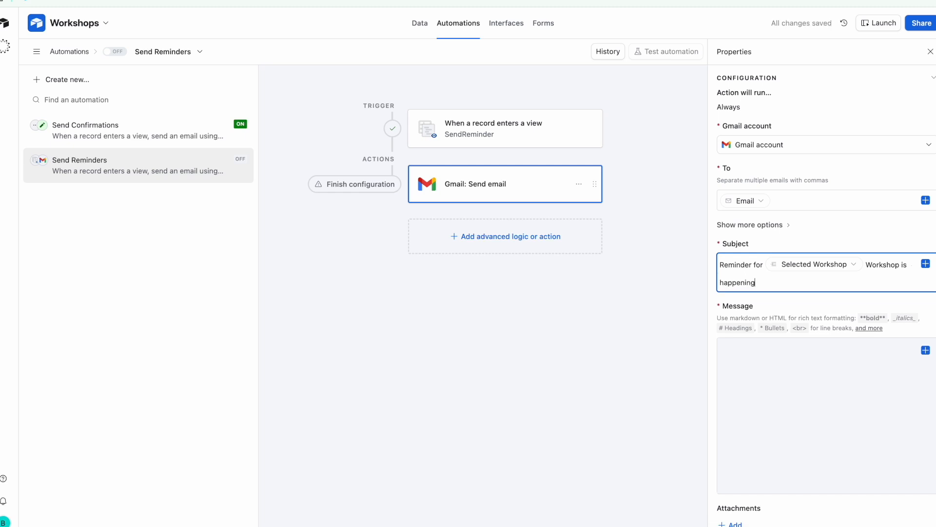
{"action": "type", "text": " soon"}
Begin the reminder message with the greeting 'Hi' plus the registrant's Name field and a comma
{"action": "left_click", "coordinate": [867, 358]}
{"action": "left_click", "coordinate": [925, 350]}
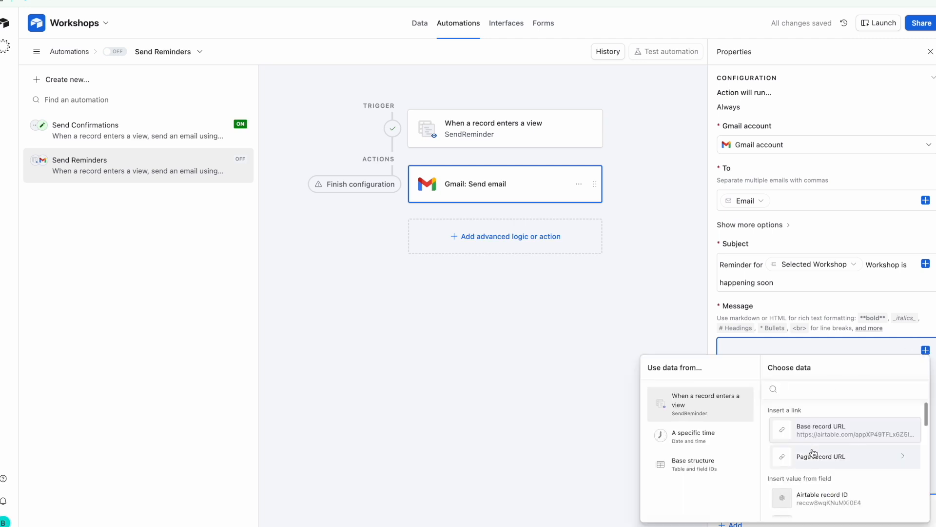
{"action": "scroll", "coordinate": [814, 452], "scroll_direction": "down", "scroll_amount": 1}
{"action": "scroll", "coordinate": [812, 453], "scroll_direction": "down", "scroll_amount": 4}
{"action": "left_click", "coordinate": [850, 427]}
{"action": "left_click", "coordinate": [744, 355]}
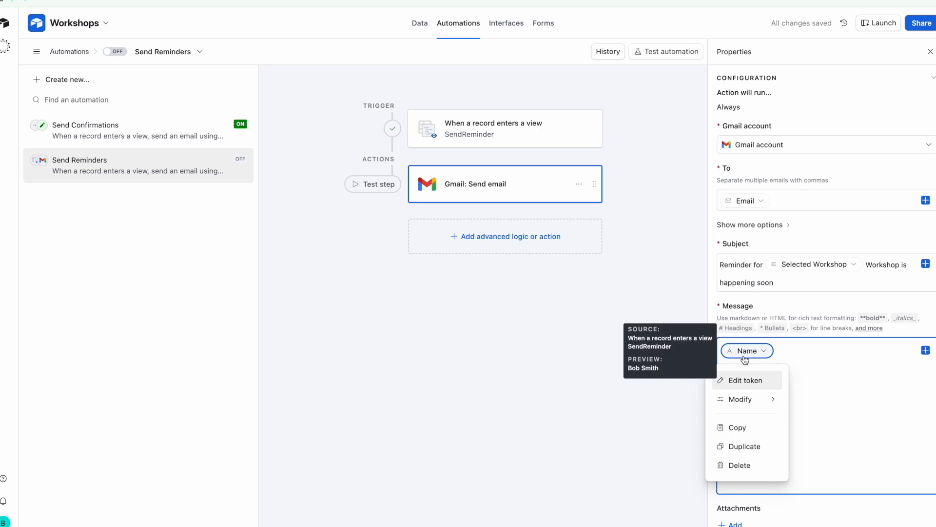
{"action": "left_click", "coordinate": [805, 345]}
{"action": "type", "text": "Hi"}
{"action": "left_click", "coordinate": [805, 354]}
{"action": "type", "text": ","}
On a new line, type 'This is a friendly reminder that your workshop is starting within the next hour...'
{"action": "key", "text": "Return"}
{"action": "key", "text": "Return"}
{"action": "type", "text": "This "}
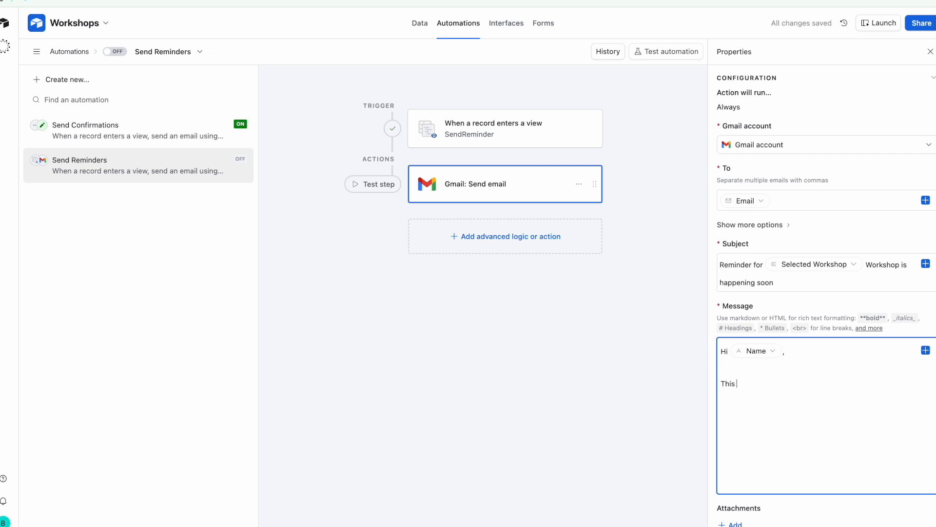
{"action": "type", "text": "is a follo"}
{"action": "key", "text": "BackSpace"}
{"action": "key", "text": "BackSpace"}
{"action": "key", "text": "BackSpace"}
{"action": "type", "text": "d"}
{"action": "type", "text": "friendl"}
{"action": "type", "text": "y reminde"}
{"action": "type", "text": "r that your"}
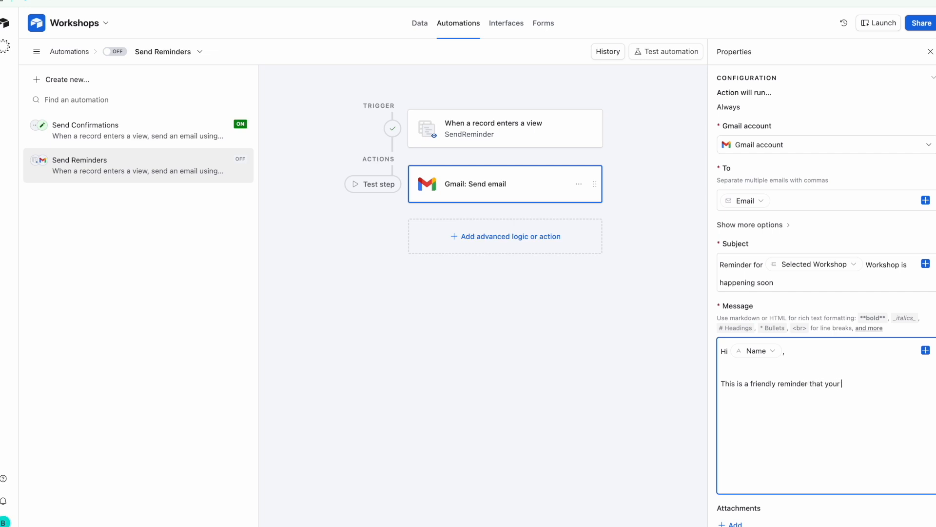
{"action": "type", "text": " workshop is starting within the next hour"}
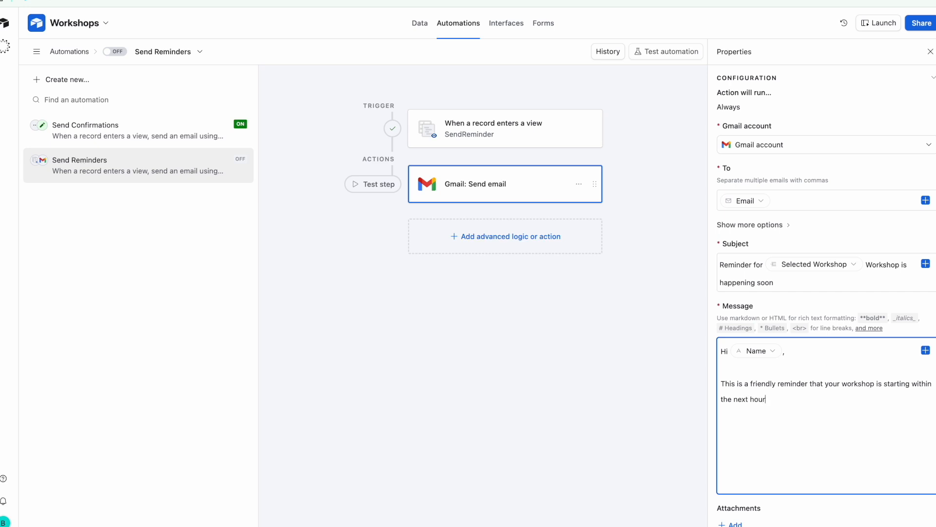
{"action": "type", "text": ". Please do ma"}
{"action": "type", "text": "nje"}
{"action": "type", "text": "ke yourse"}
{"action": "type", "text": "lf availab"}
{"action": "type", "text": "le"}
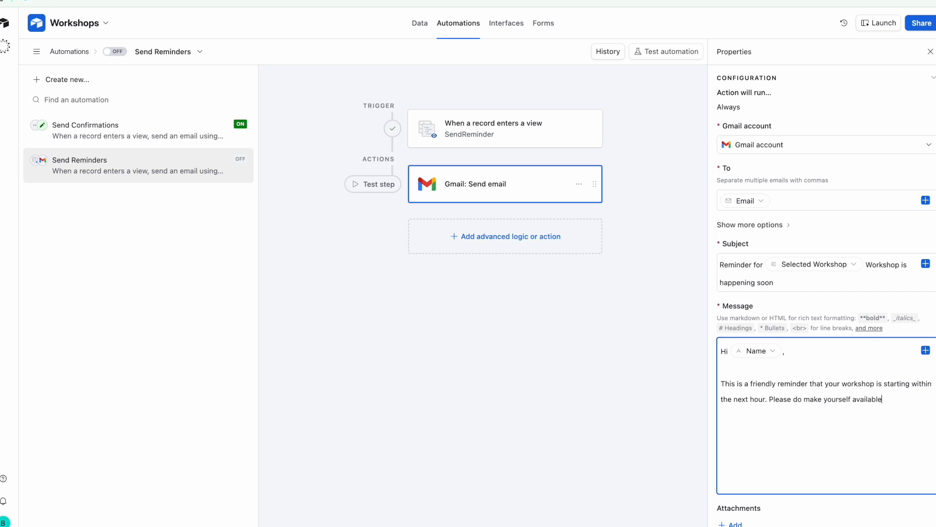
{"action": "type", "text": "Than"}
{"action": "type", "text": "ks"}
{"action": "type", "text": "Host"}
Insert the Selected Workshop field just before 'workshop' in the message, then generate an email preview
{"action": "left_click", "coordinate": [843, 384]}
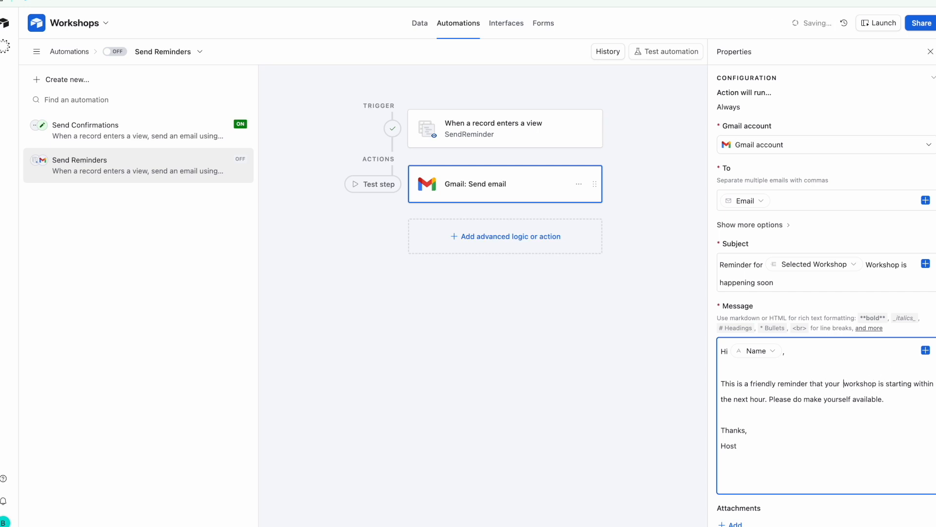
{"action": "left_click", "coordinate": [925, 351]}
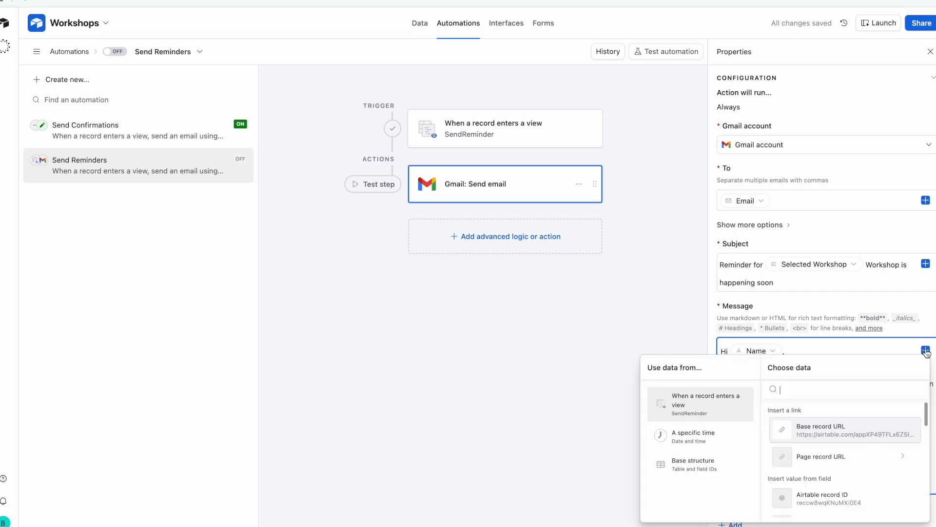
{"action": "scroll", "coordinate": [837, 469], "scroll_direction": "down", "scroll_amount": 5}
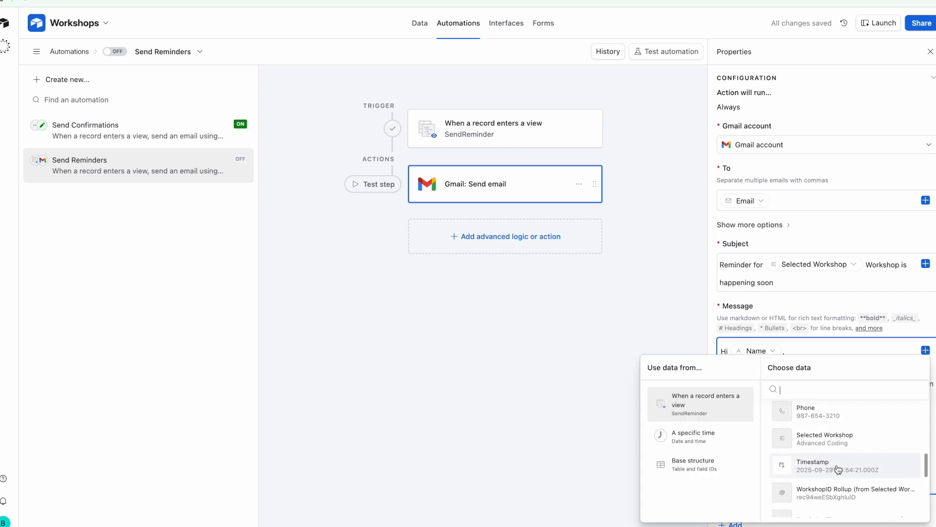
{"action": "scroll", "coordinate": [838, 469], "scroll_direction": "up", "scroll_amount": 1}
{"action": "scroll", "coordinate": [838, 469], "scroll_direction": "up", "scroll_amount": 1}
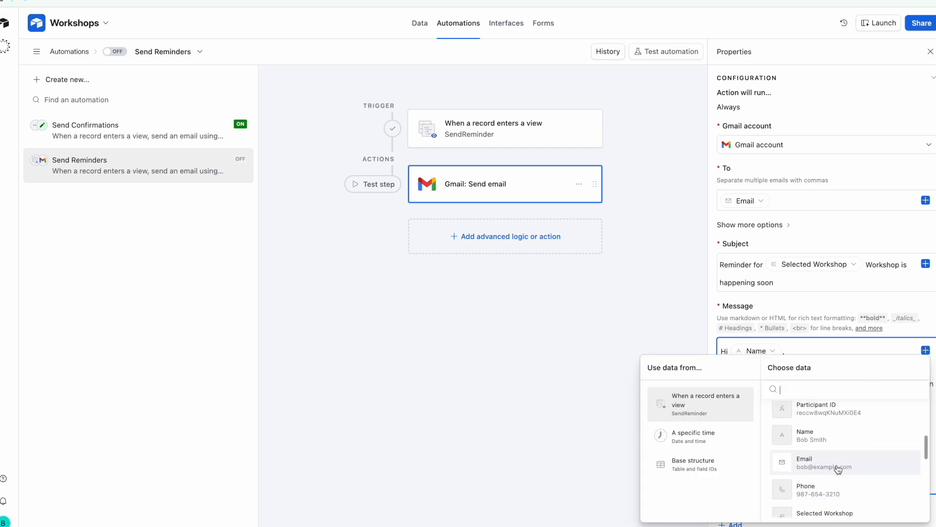
{"action": "scroll", "coordinate": [838, 469], "scroll_direction": "down", "scroll_amount": 3}
{"action": "scroll", "coordinate": [868, 433], "scroll_direction": "down", "scroll_amount": 1}
{"action": "left_click", "coordinate": [868, 433]}
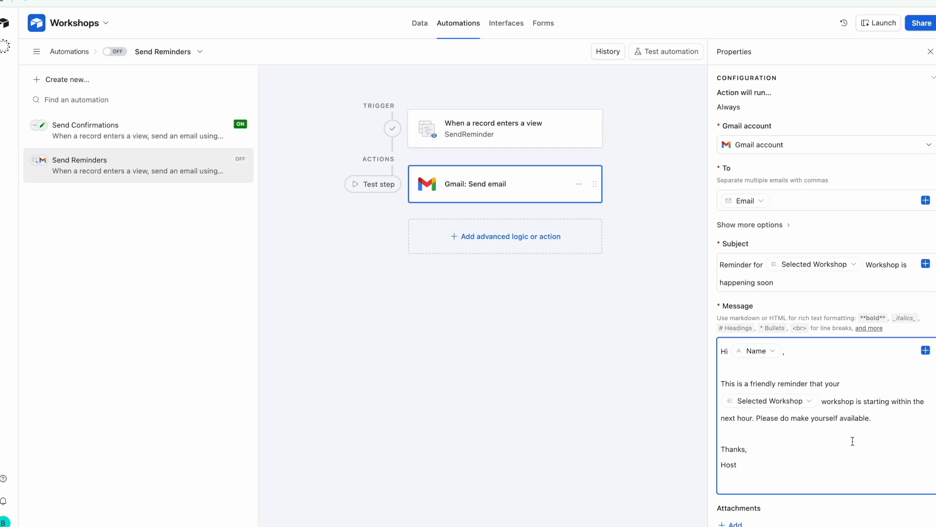
{"action": "scroll", "coordinate": [852, 441], "scroll_direction": "down", "scroll_amount": 3}
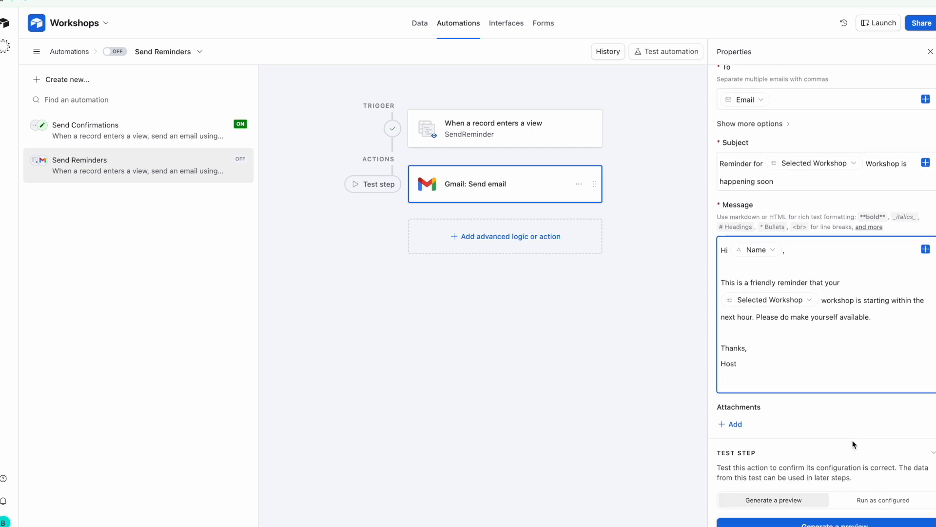
{"action": "scroll", "coordinate": [853, 443], "scroll_direction": "down", "scroll_amount": 1}
{"action": "left_click", "coordinate": [831, 516]}
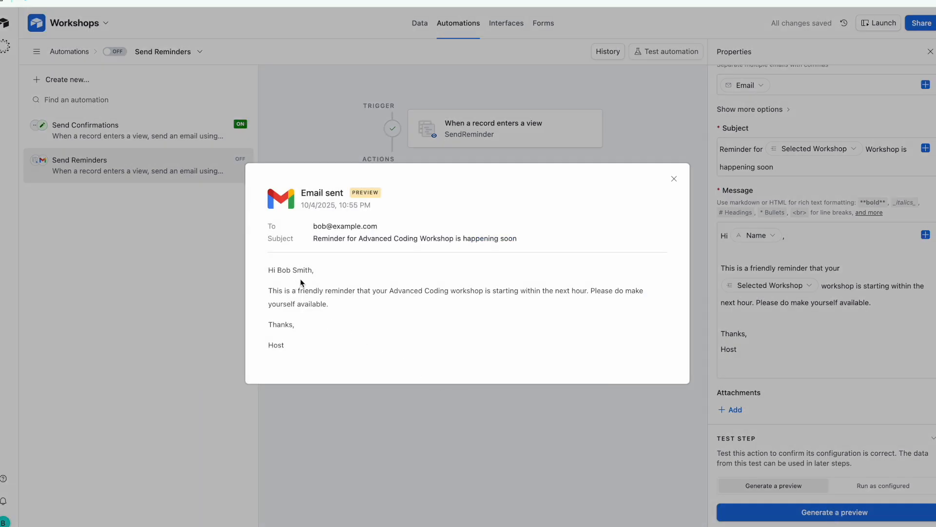
Check that the previewed subject and message both show Advanced Coding, then close the preview
{"action": "left_click_drag", "start_coordinate": [313, 239], "coordinate": [510, 240]}
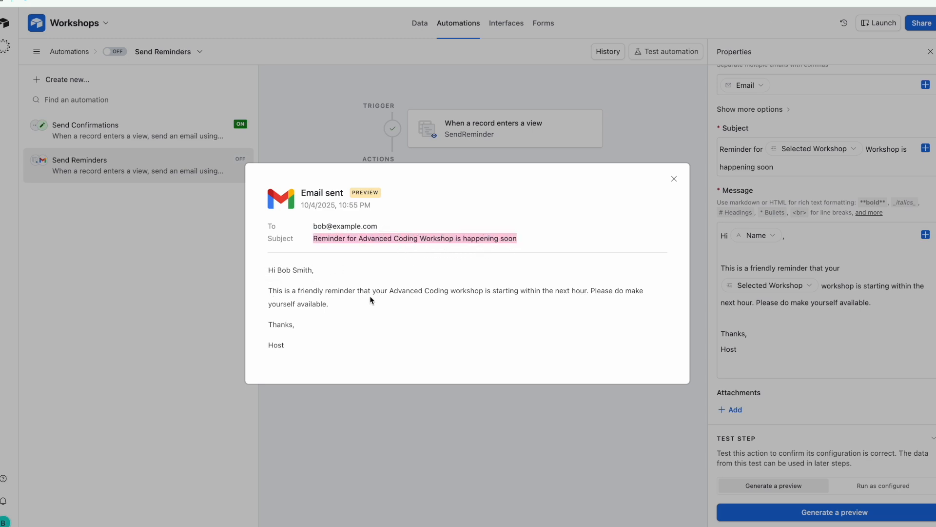
{"action": "left_click_drag", "start_coordinate": [390, 294], "coordinate": [452, 294]}
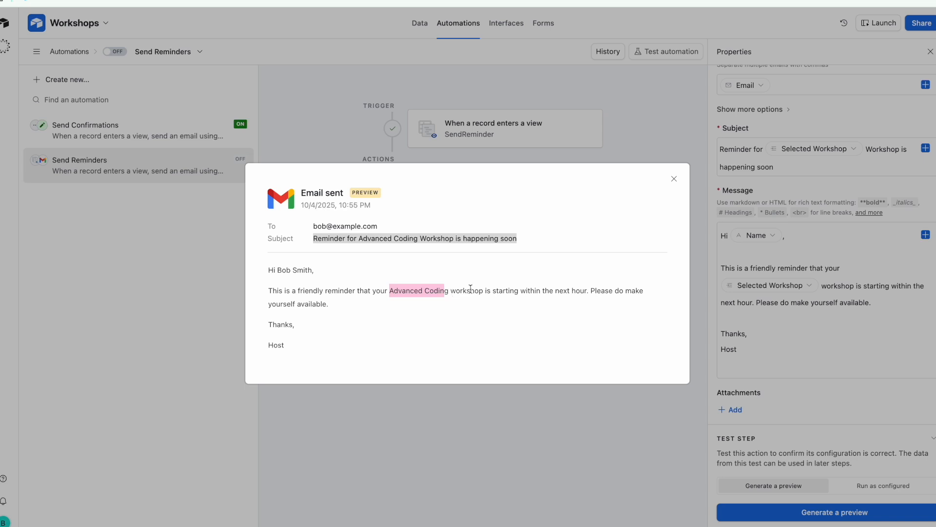
{"action": "left_click", "coordinate": [803, 328]}
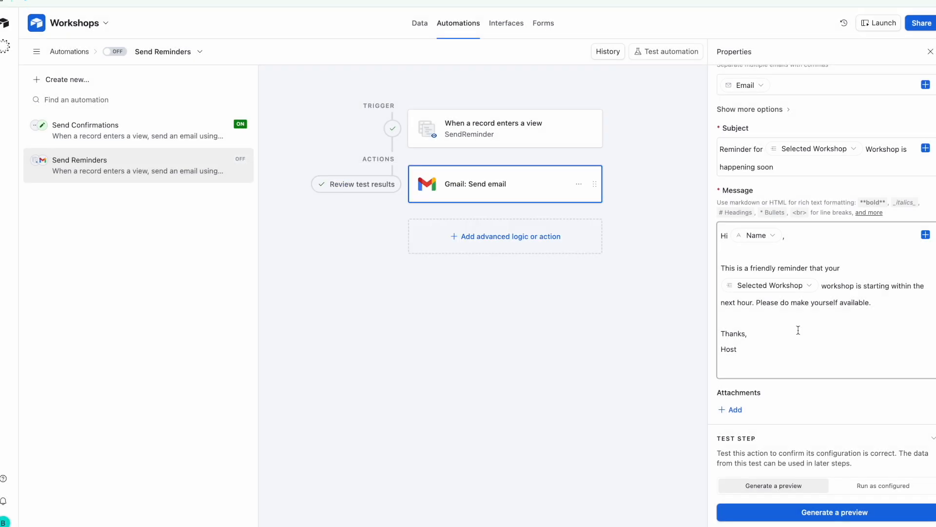
Add an Update record step on the participants table, using the triggering record's Airtable record ID
{"action": "left_click", "coordinate": [500, 237]}
{"action": "scroll", "coordinate": [507, 434], "scroll_direction": "down", "scroll_amount": 3}
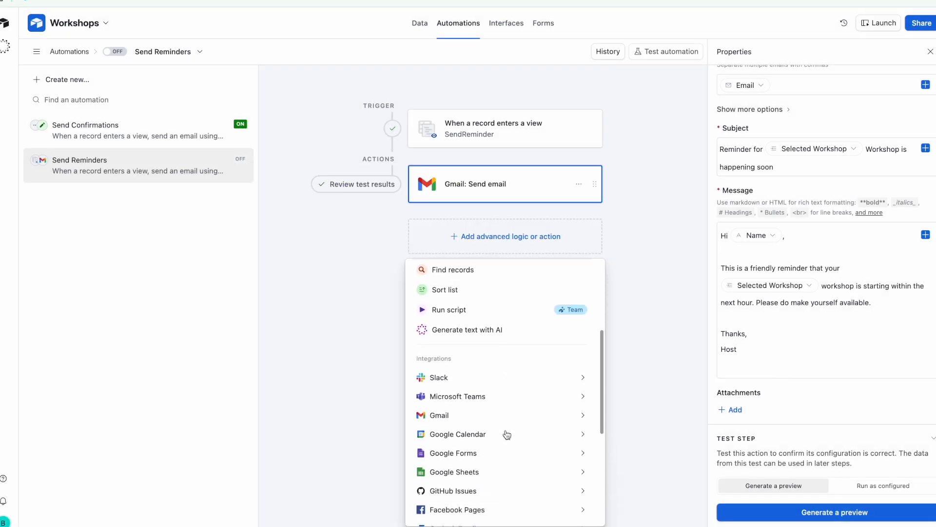
{"action": "scroll", "coordinate": [507, 434], "scroll_direction": "up", "scroll_amount": 3}
{"action": "left_click", "coordinate": [489, 418]}
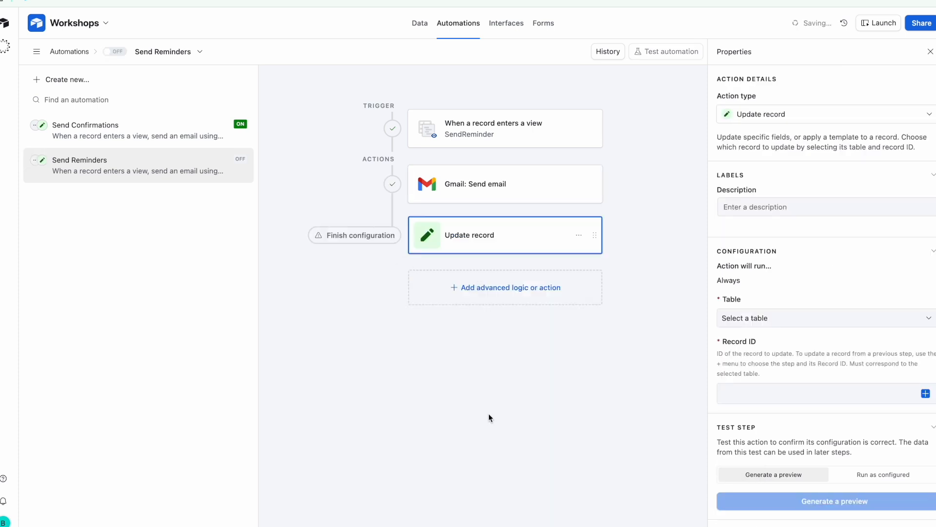
{"action": "left_click", "coordinate": [780, 318]}
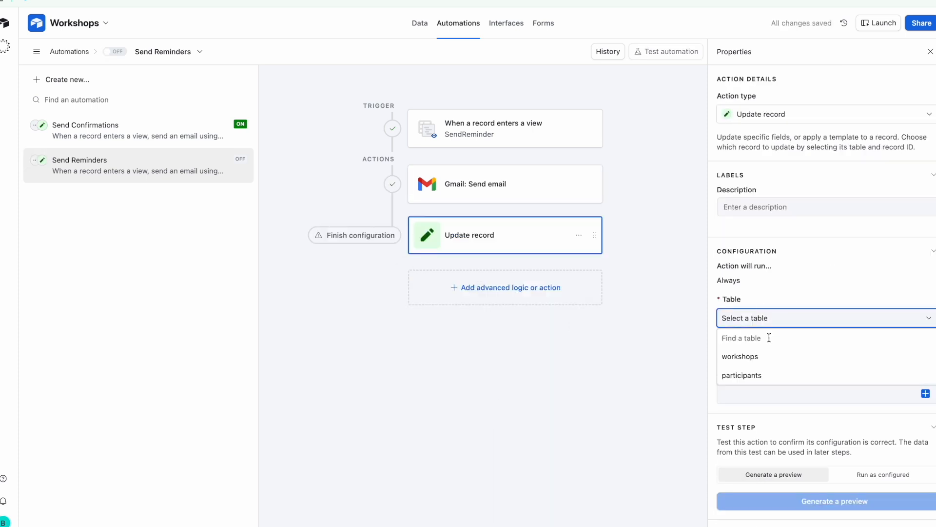
{"action": "left_click", "coordinate": [779, 370]}
{"action": "left_click", "coordinate": [784, 395]}
{"action": "left_click", "coordinate": [925, 395]}
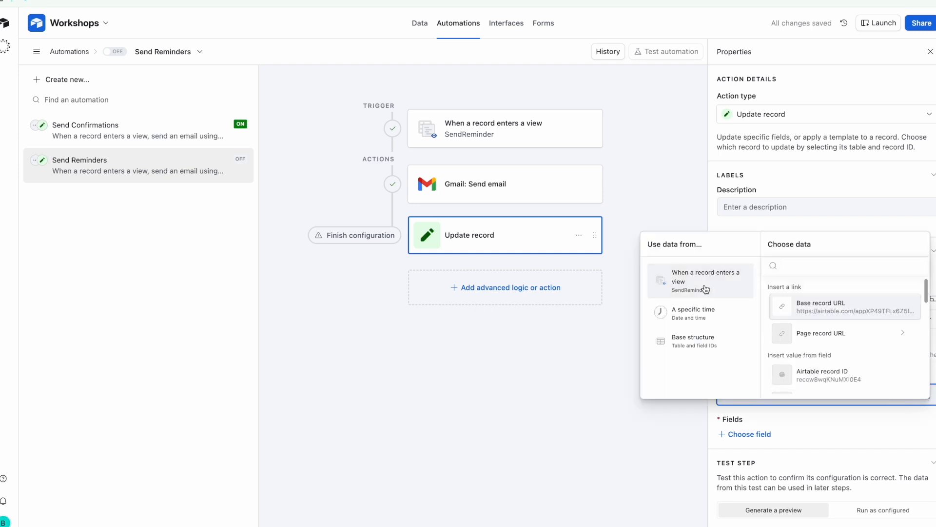
{"action": "scroll", "coordinate": [819, 333], "scroll_direction": "down", "scroll_amount": 1}
{"action": "left_click", "coordinate": [824, 326]}
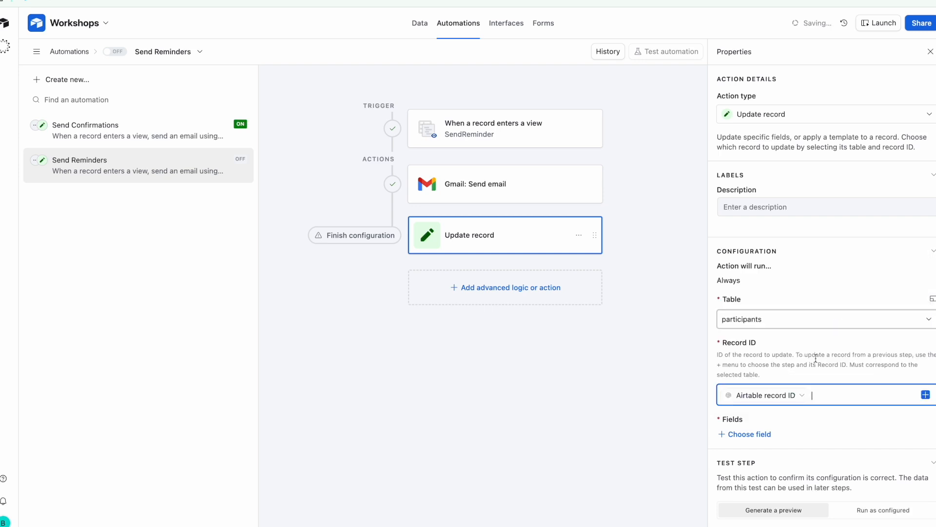
Make the update set ReminderSent to Yes, then preview and close the result
{"action": "scroll", "coordinate": [820, 416], "scroll_direction": "down", "scroll_amount": 1}
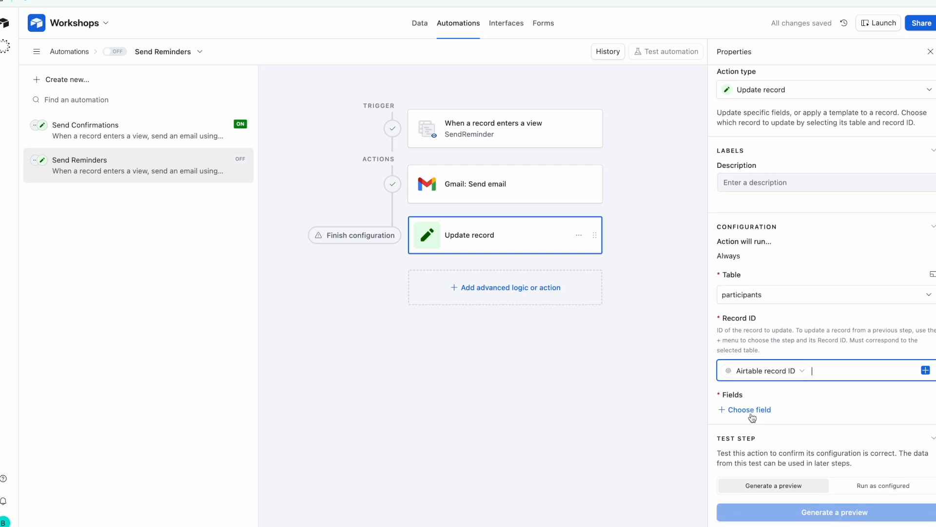
{"action": "left_click", "coordinate": [751, 411]}
{"action": "scroll", "coordinate": [773, 356], "scroll_direction": "down", "scroll_amount": 2}
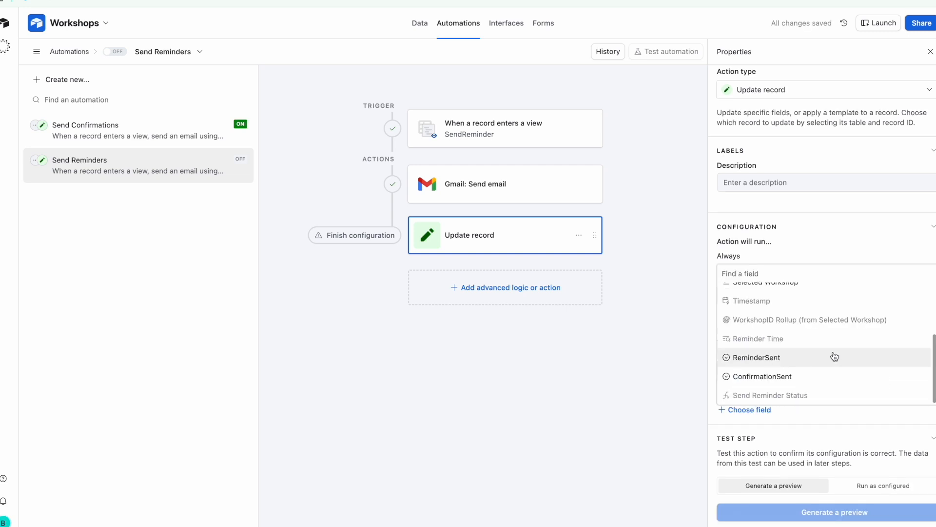
{"action": "left_click", "coordinate": [770, 359]}
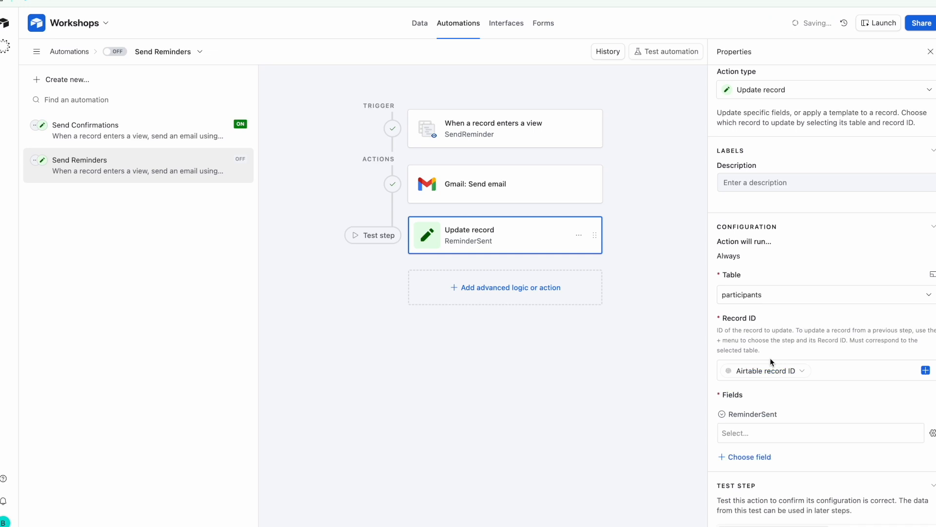
{"action": "left_click", "coordinate": [770, 433]}
{"action": "scroll", "coordinate": [812, 405], "scroll_direction": "down", "scroll_amount": 1}
{"action": "left_click", "coordinate": [788, 458]}
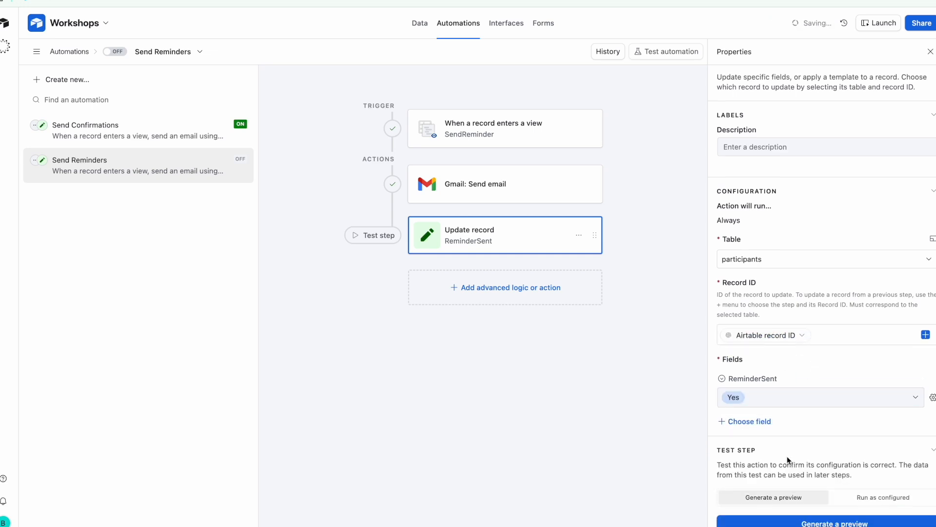
{"action": "left_click", "coordinate": [790, 523]}
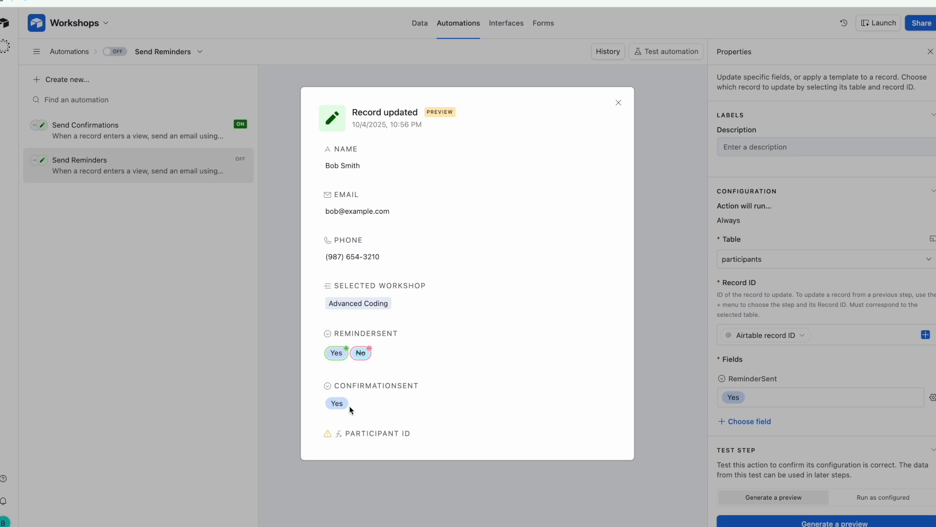
{"action": "left_click", "coordinate": [671, 157]}
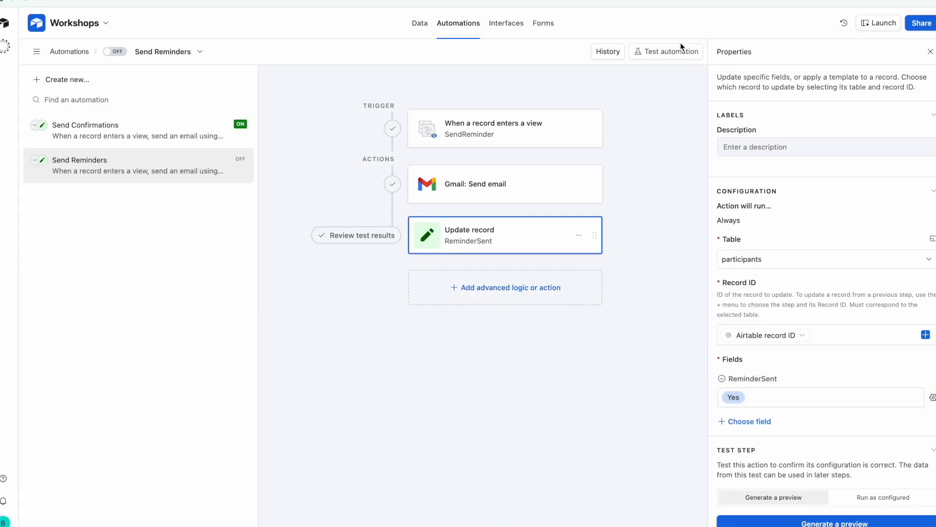
Run a live test of Send Reminders using the second participant record as test data
{"action": "left_click", "coordinate": [668, 51]}
{"action": "left_click", "coordinate": [764, 95]}
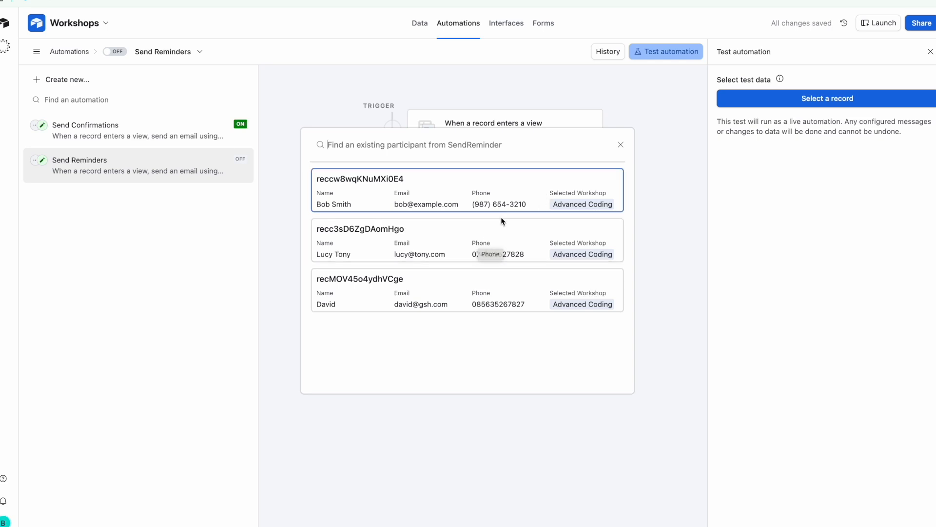
{"action": "left_click", "coordinate": [458, 242]}
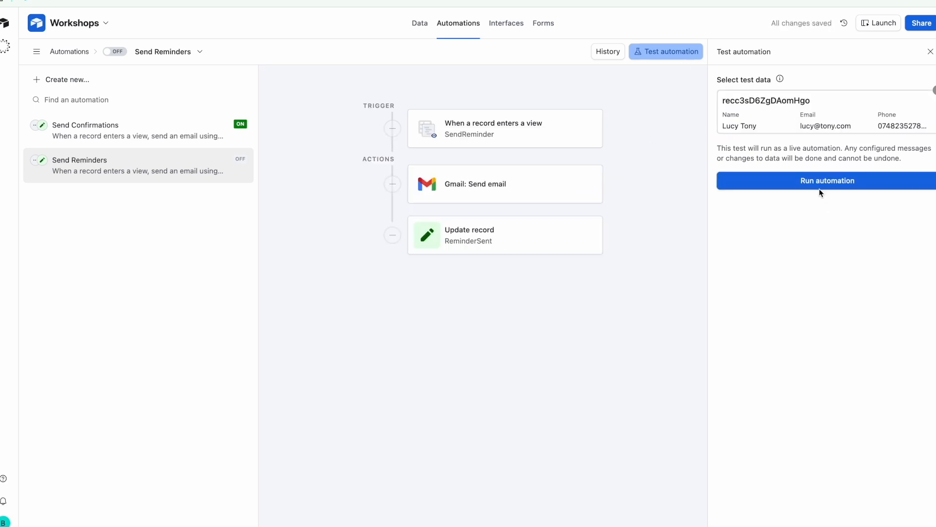
{"action": "left_click", "coordinate": [812, 184]}
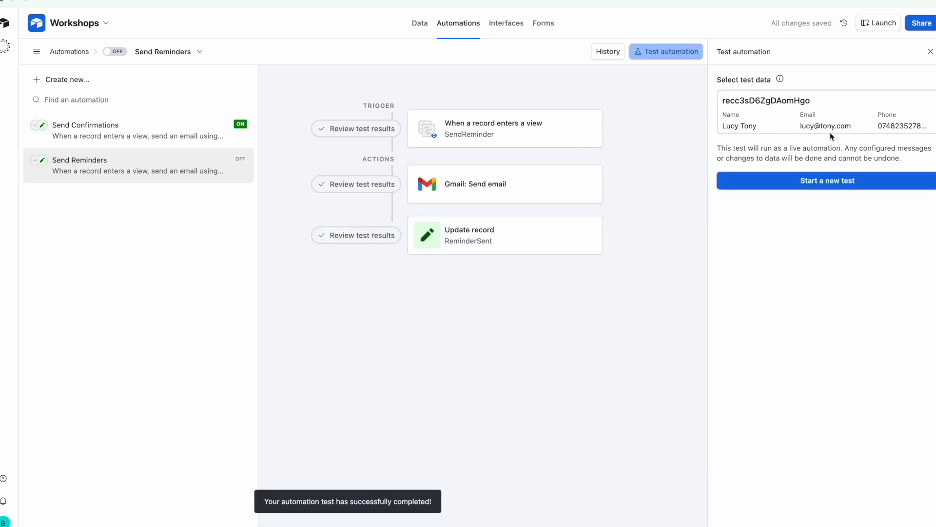
Back in the participants data, dismiss the warning and review the ReminderSent and SendReminder views
{"action": "left_click", "coordinate": [424, 30]}
{"action": "left_click", "coordinate": [481, 305]}
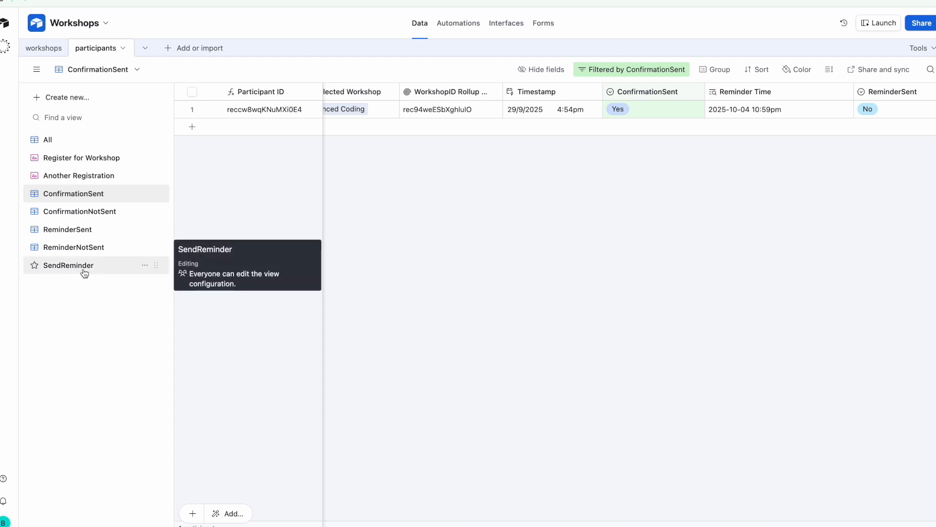
{"action": "left_click", "coordinate": [83, 230]}
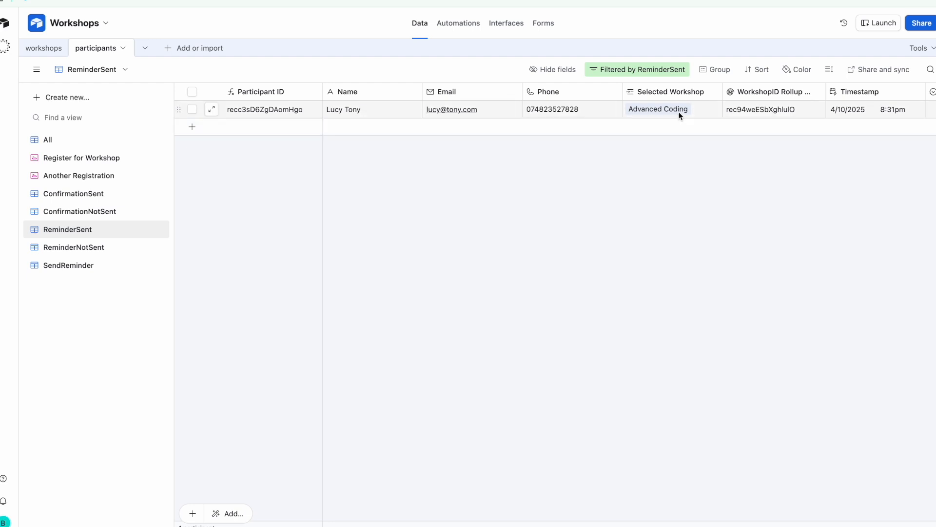
{"action": "scroll", "coordinate": [680, 115], "scroll_direction": "right", "scroll_amount": 10}
{"action": "scroll", "coordinate": [781, 102], "scroll_direction": "right", "scroll_amount": 1}
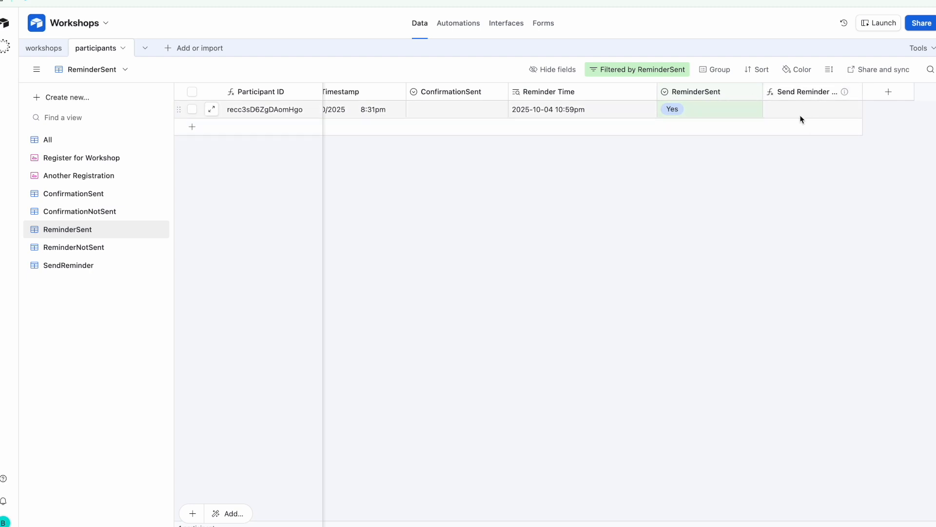
{"action": "left_click", "coordinate": [87, 267]}
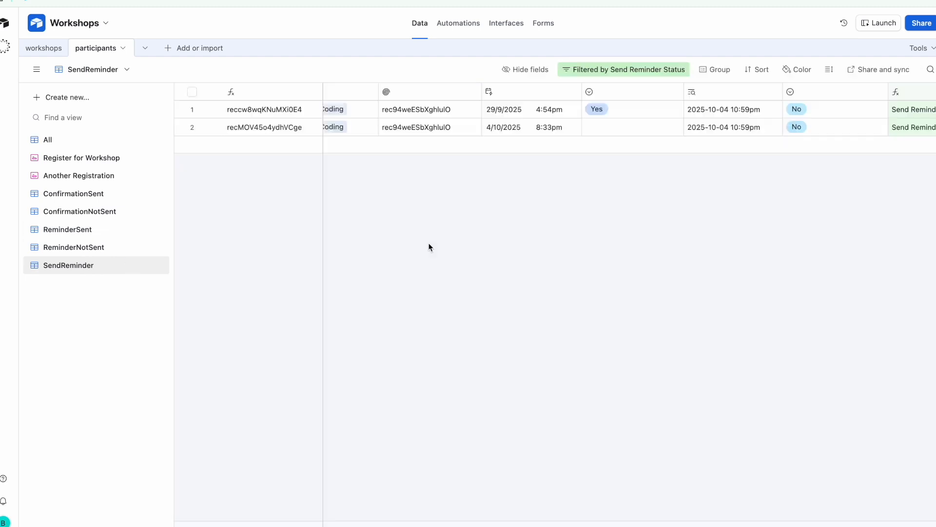
{"action": "scroll", "coordinate": [629, 116], "scroll_direction": "right", "scroll_amount": 3}
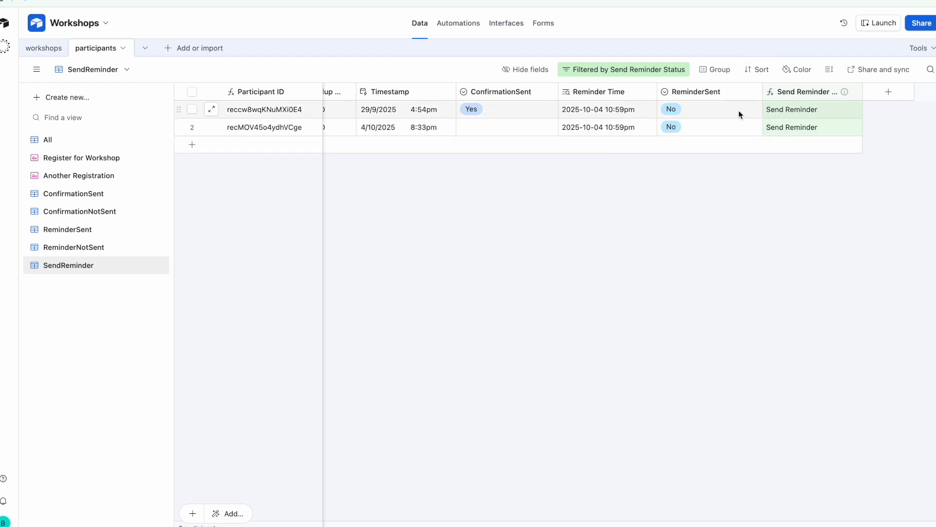
{"action": "left_click", "coordinate": [458, 23]}
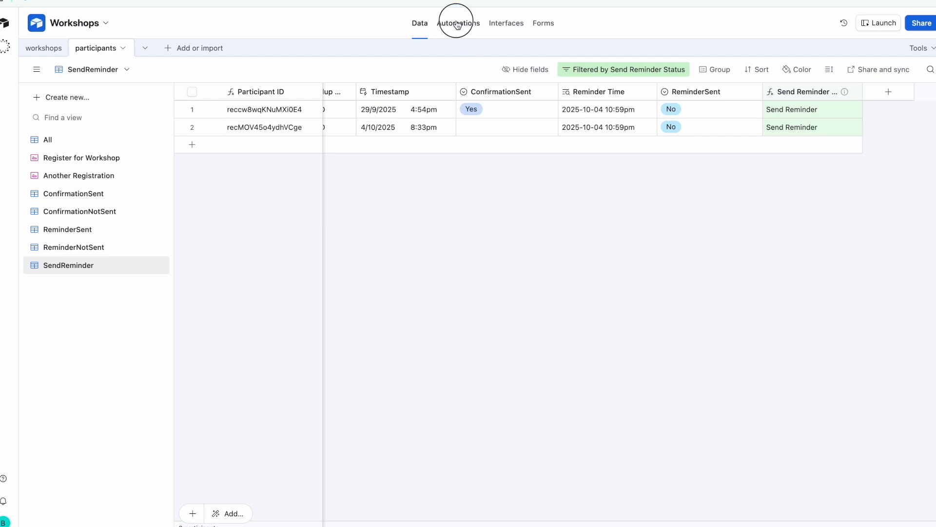
Switch the Send Reminders automation ON and return to the participants data
{"action": "left_click", "coordinate": [115, 52]}
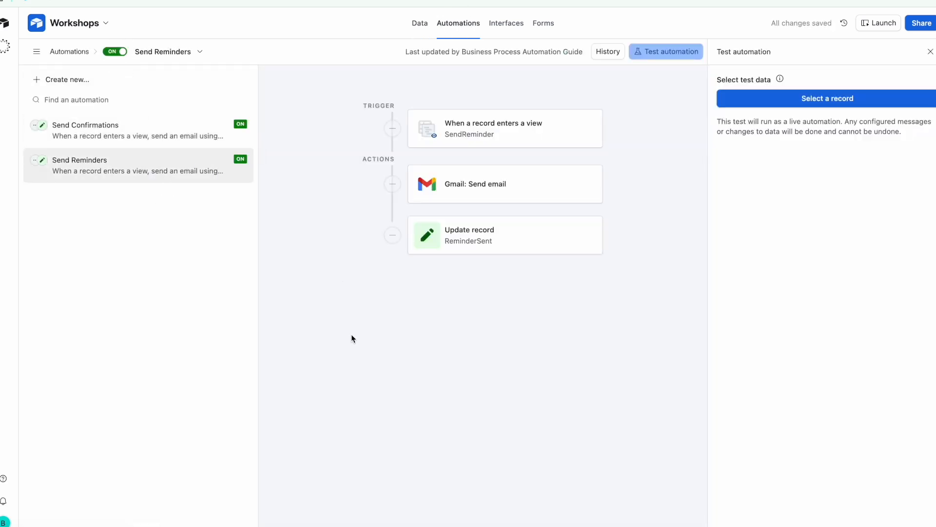
{"action": "left_click", "coordinate": [421, 24]}
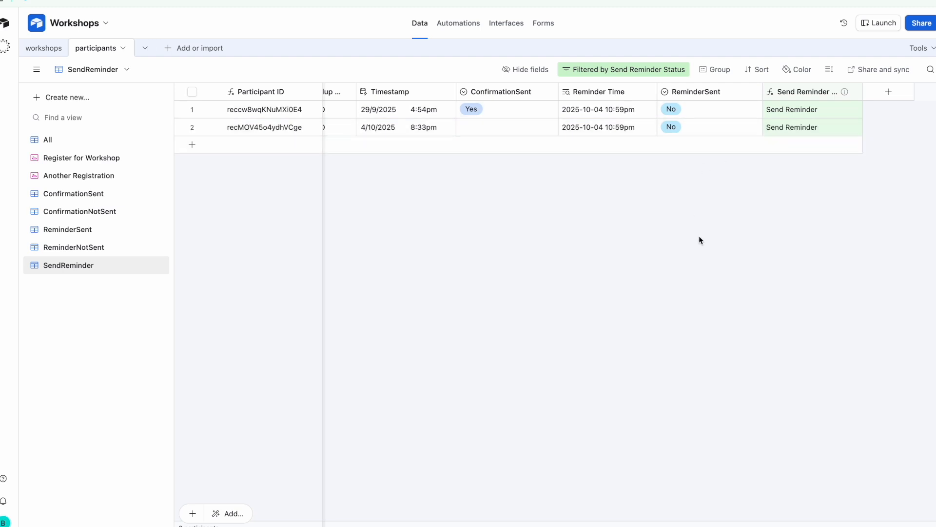
Add a 'ConfirmationSent is Yes' condition to the SendReminder view's filter and apply it
{"action": "scroll", "coordinate": [466, 123], "scroll_direction": "left", "scroll_amount": 1}
{"action": "scroll", "coordinate": [466, 123], "scroll_direction": "left", "scroll_amount": 5}
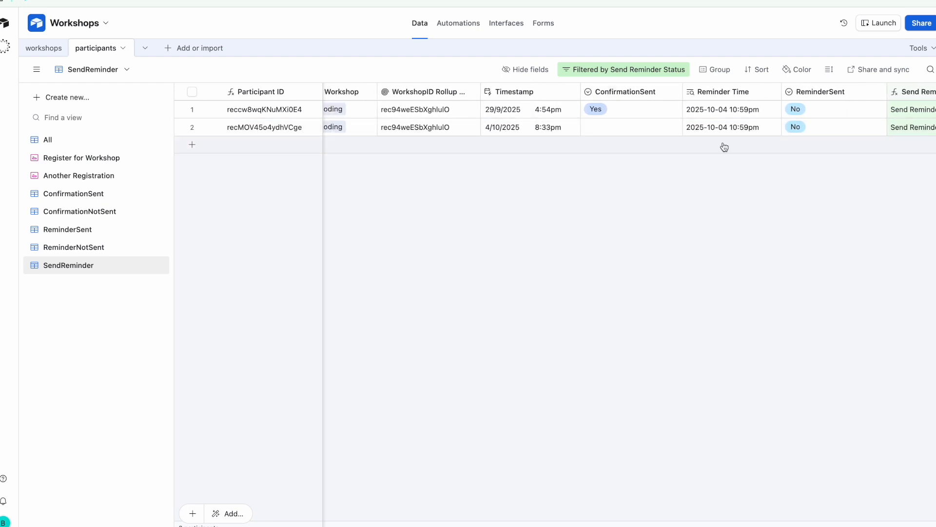
{"action": "scroll", "coordinate": [781, 123], "scroll_direction": "right", "scroll_amount": 4}
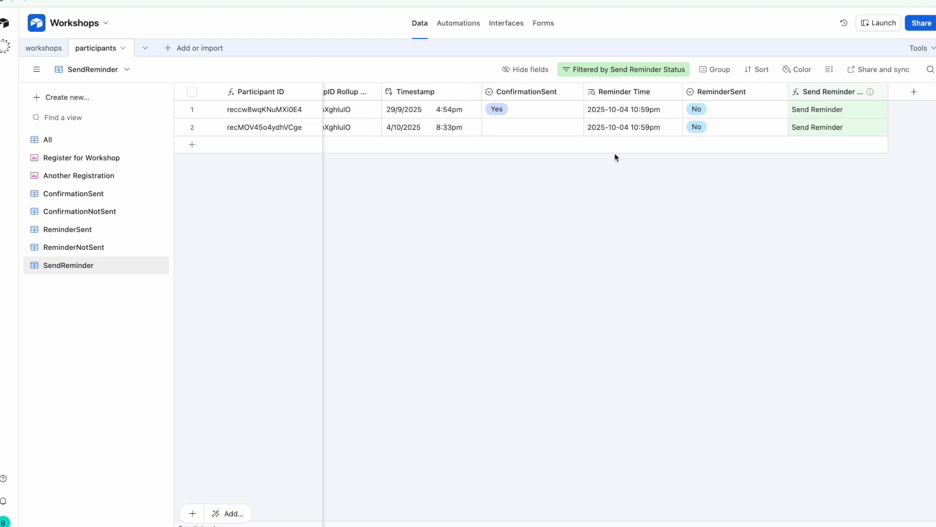
{"action": "left_click", "coordinate": [638, 76]}
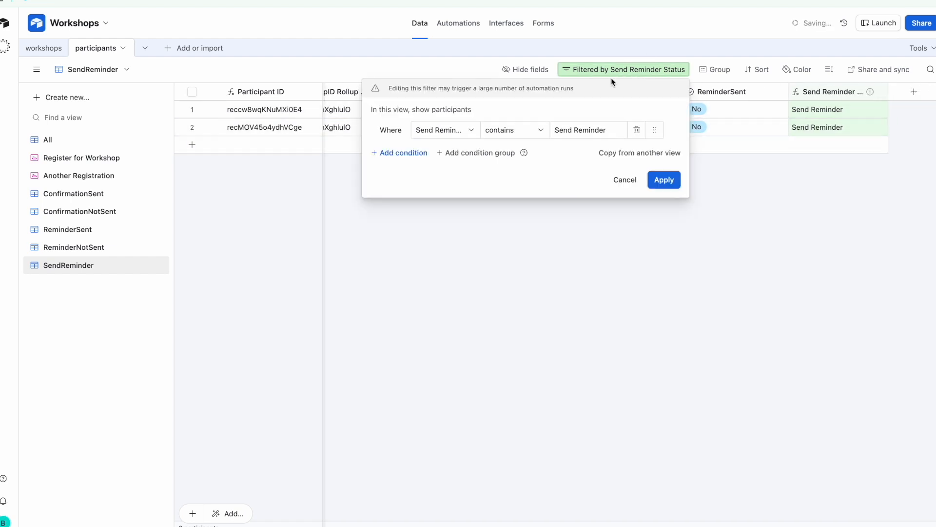
{"action": "left_click", "coordinate": [416, 154]}
{"action": "left_click", "coordinate": [444, 152]}
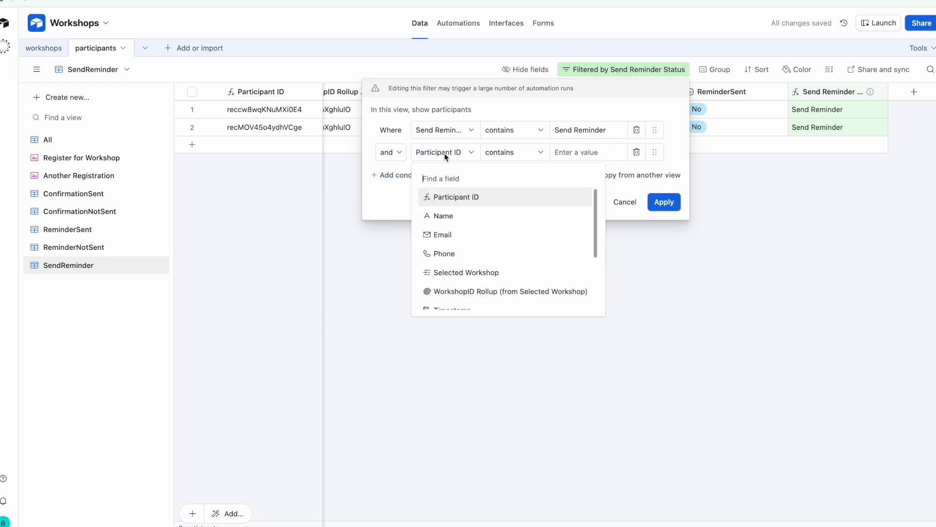
{"action": "scroll", "coordinate": [478, 286], "scroll_direction": "down", "scroll_amount": 2}
{"action": "left_click", "coordinate": [507, 243]}
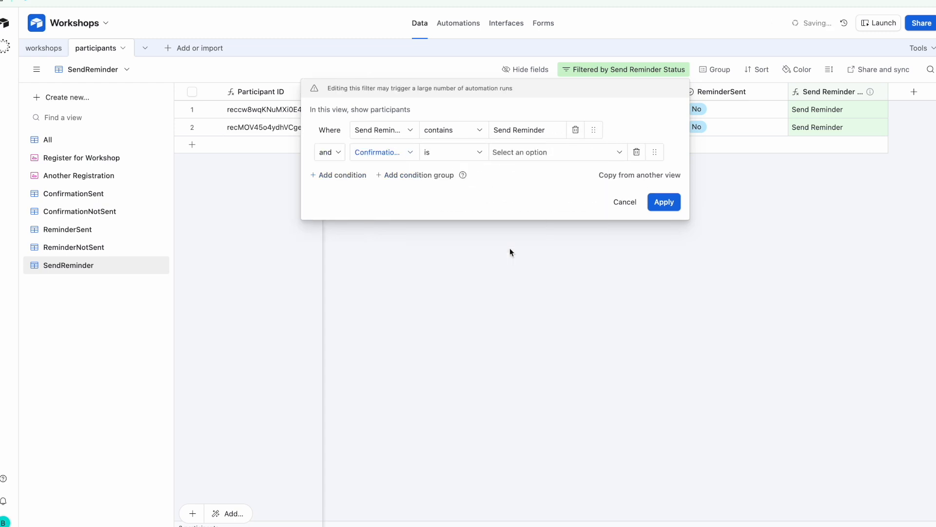
{"action": "left_click", "coordinate": [563, 153]}
{"action": "left_click", "coordinate": [546, 209]}
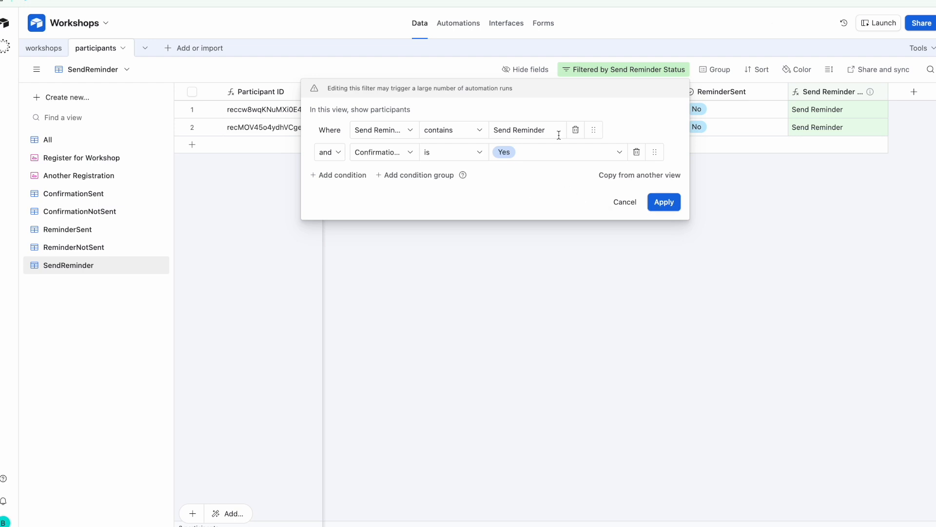
{"action": "left_click", "coordinate": [663, 201]}
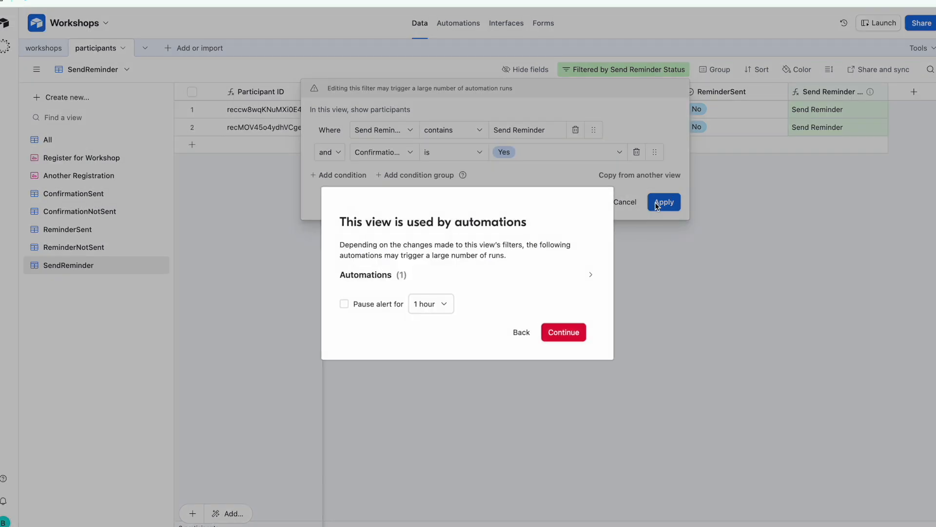
{"action": "left_click", "coordinate": [560, 331]}
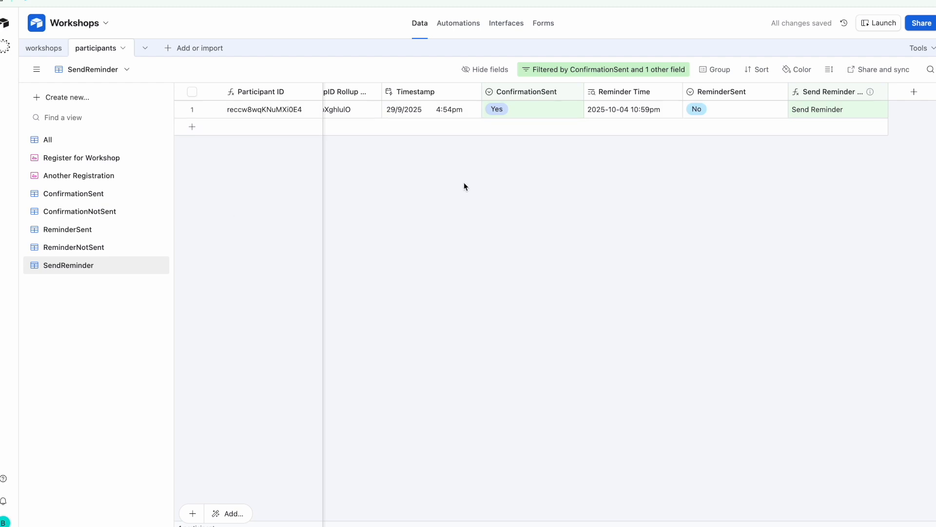
{"action": "scroll", "coordinate": [404, 108], "scroll_direction": "left", "scroll_amount": 5}
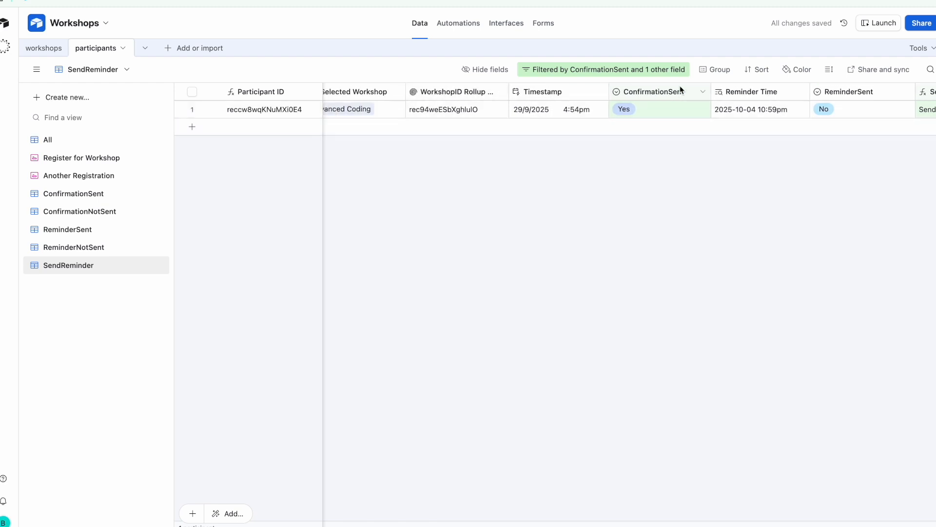
Switch to the view showing all participant records and scroll across its columns
{"action": "scroll", "coordinate": [596, 107], "scroll_direction": "left", "scroll_amount": 5}
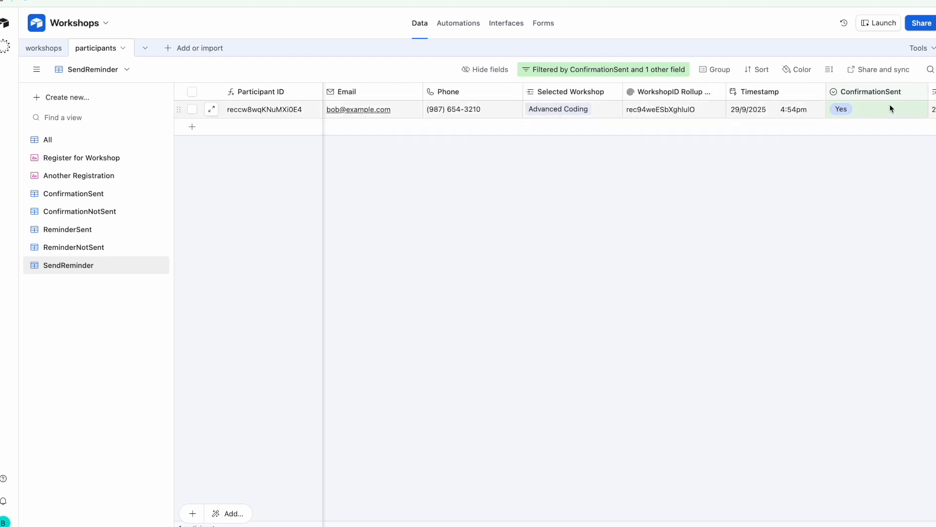
{"action": "scroll", "coordinate": [755, 126], "scroll_direction": "right", "scroll_amount": 5}
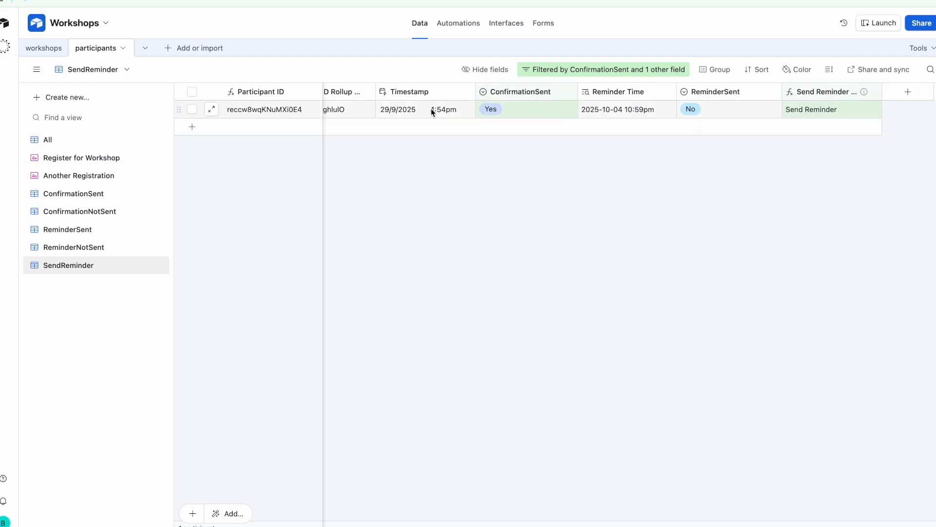
{"action": "left_click", "coordinate": [94, 140]}
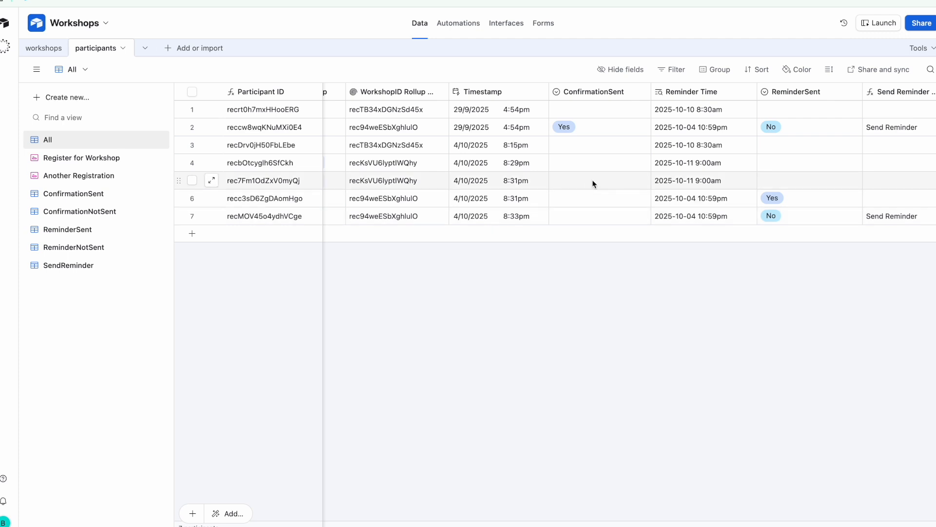
{"action": "scroll", "coordinate": [592, 181], "scroll_direction": "right", "scroll_amount": 1}
{"action": "scroll", "coordinate": [592, 184], "scroll_direction": "right", "scroll_amount": 4}
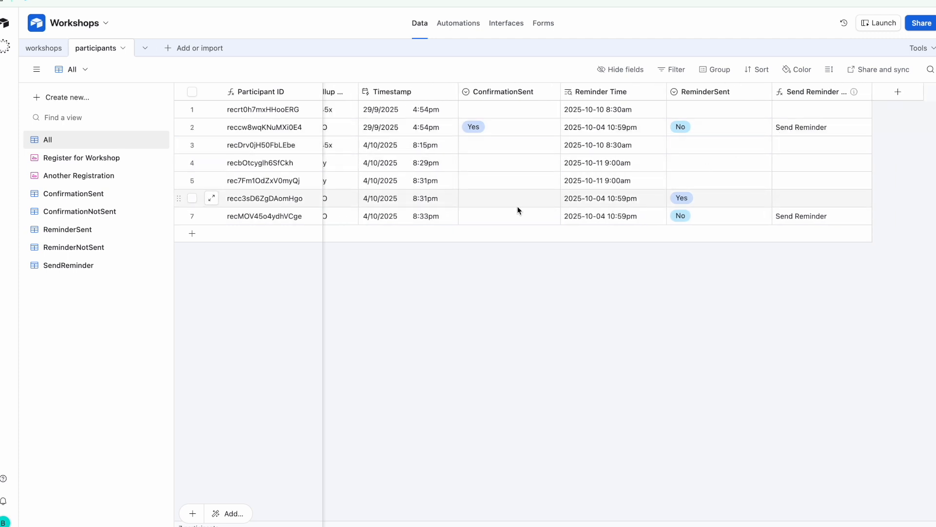
{"action": "scroll", "coordinate": [443, 224], "scroll_direction": "left", "scroll_amount": 14}
{"action": "scroll", "coordinate": [415, 224], "scroll_direction": "left", "scroll_amount": 12}
{"action": "scroll", "coordinate": [488, 219], "scroll_direction": "right", "scroll_amount": 20}
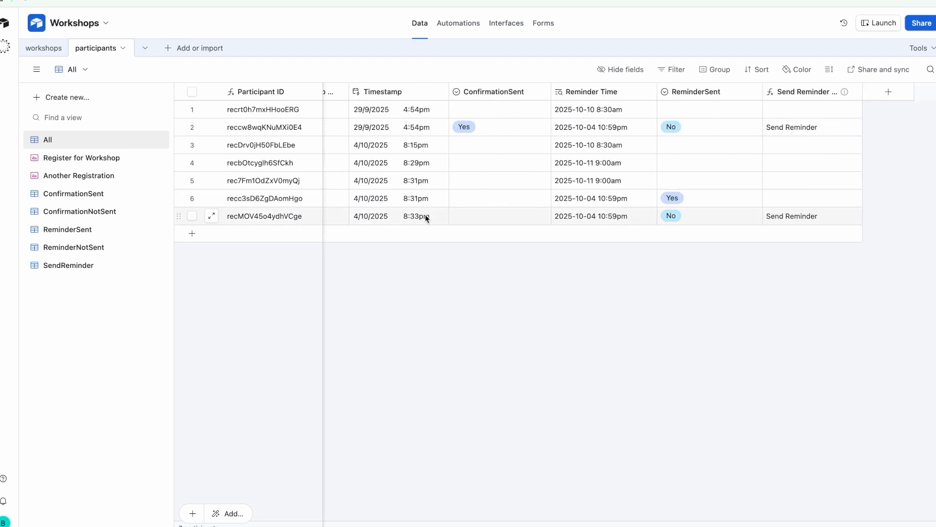
{"action": "scroll", "coordinate": [430, 215], "scroll_direction": "left", "scroll_amount": 10}
{"action": "scroll", "coordinate": [531, 213], "scroll_direction": "right", "scroll_amount": 10}
Set row 7's ConfirmationSent to Yes, then show the ReminderSent view
{"action": "left_click", "coordinate": [504, 218]}
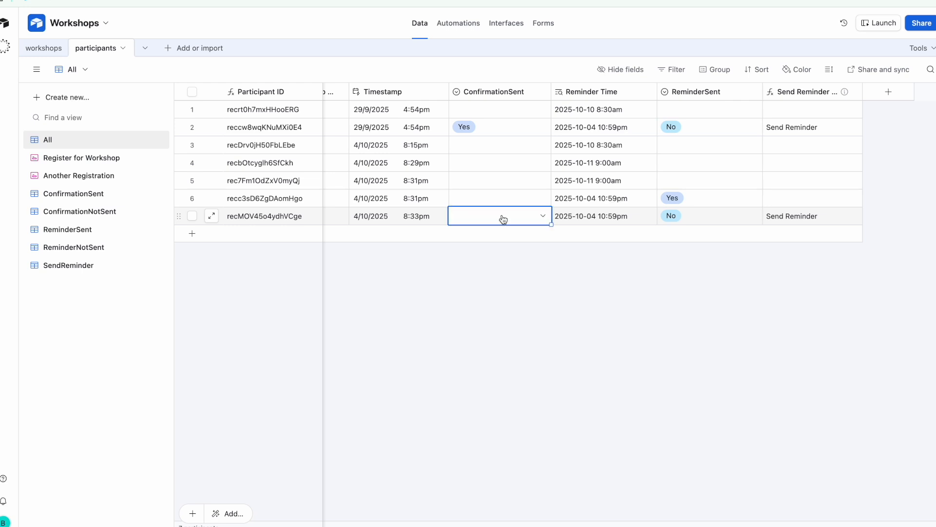
{"action": "left_click", "coordinate": [502, 215]}
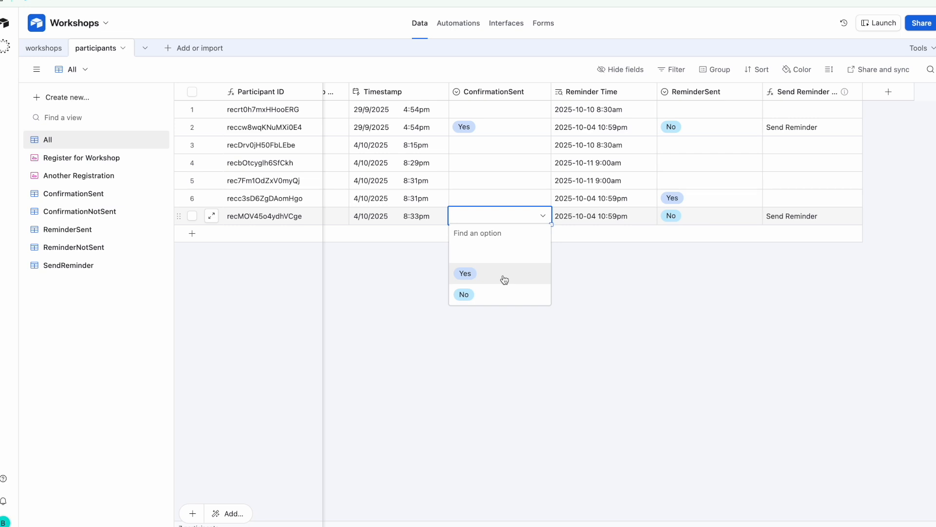
{"action": "left_click", "coordinate": [504, 278]}
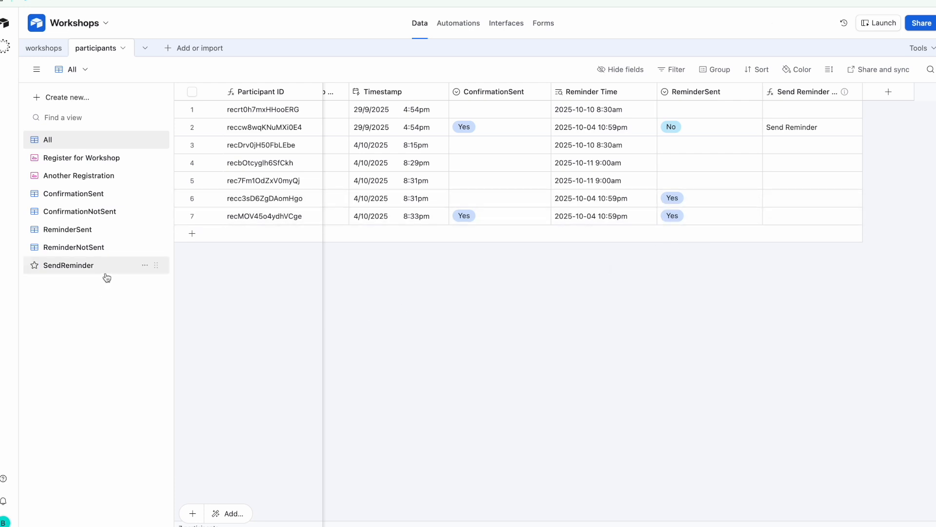
{"action": "left_click", "coordinate": [109, 235]}
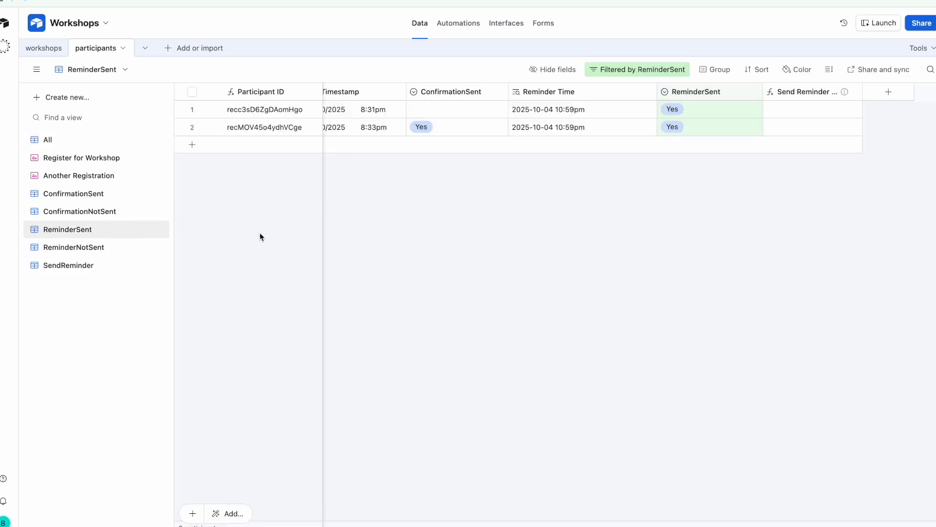
Scroll across the two reminded participants' columns, then switch to the workshops table
{"action": "scroll", "coordinate": [403, 136], "scroll_direction": "left", "scroll_amount": 10}
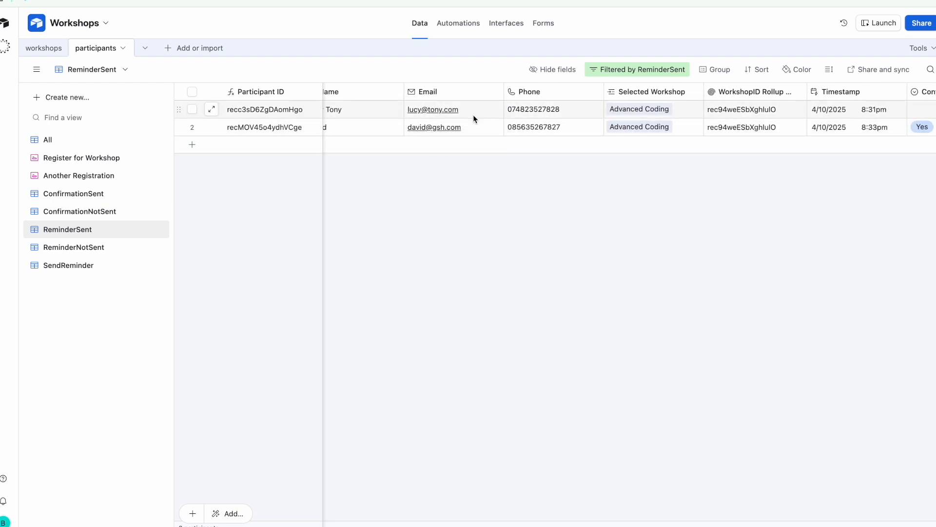
{"action": "scroll", "coordinate": [473, 117], "scroll_direction": "left", "scroll_amount": 1}
{"action": "scroll", "coordinate": [474, 117], "scroll_direction": "right", "scroll_amount": 10}
{"action": "scroll", "coordinate": [473, 115], "scroll_direction": "right", "scroll_amount": 3}
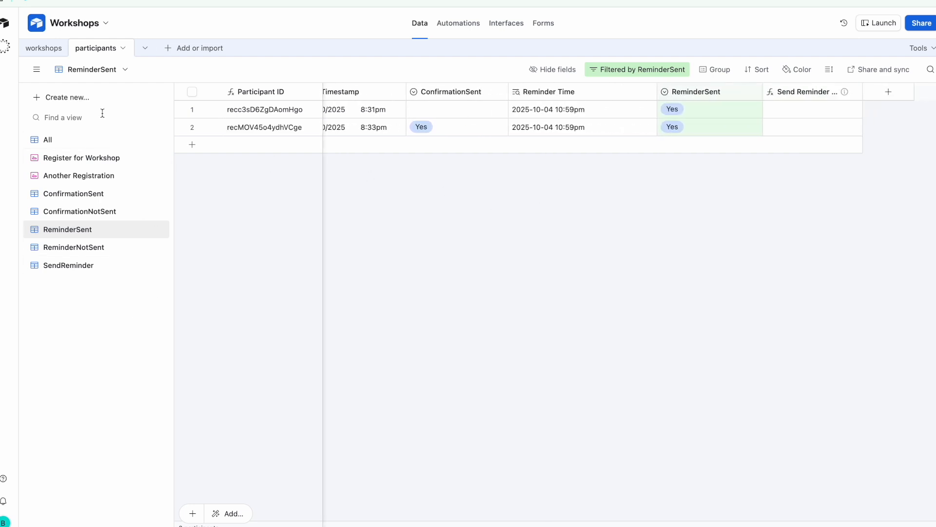
{"action": "left_click", "coordinate": [51, 53]}
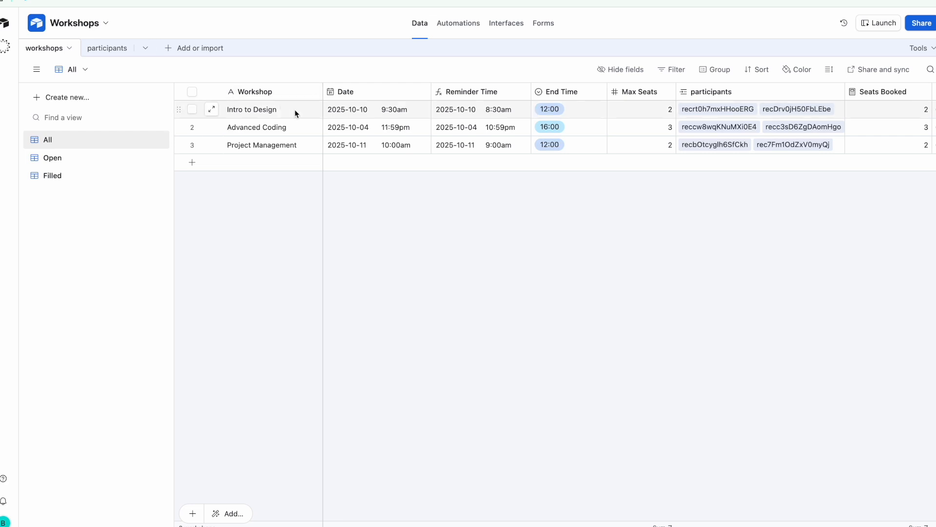
Change Project Management's Max Seats from 2 to 3 so its Status turns Open
{"action": "scroll", "coordinate": [499, 121], "scroll_direction": "right", "scroll_amount": 6}
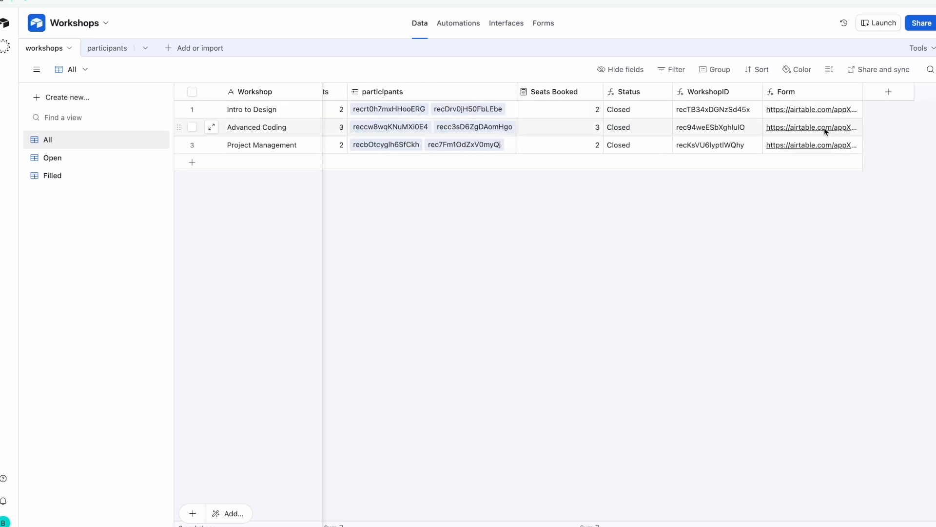
{"action": "scroll", "coordinate": [669, 142], "scroll_direction": "left", "scroll_amount": 4}
{"action": "scroll", "coordinate": [669, 142], "scroll_direction": "left", "scroll_amount": 3}
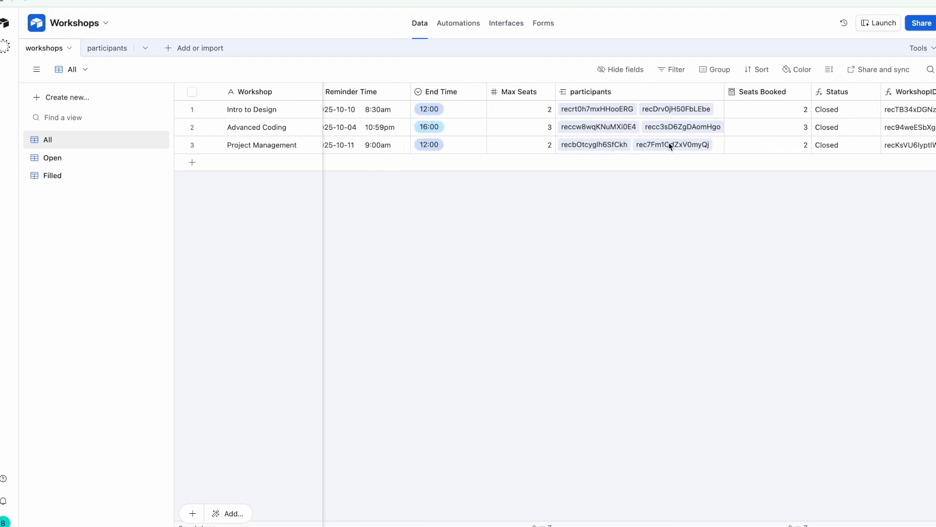
{"action": "scroll", "coordinate": [669, 142], "scroll_direction": "right", "scroll_amount": 3}
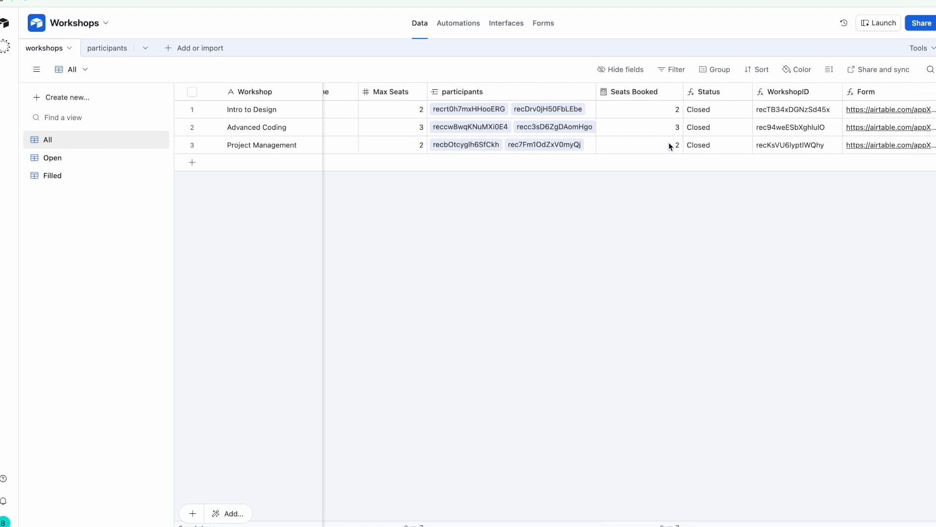
{"action": "scroll", "coordinate": [668, 144], "scroll_direction": "right", "scroll_amount": 1}
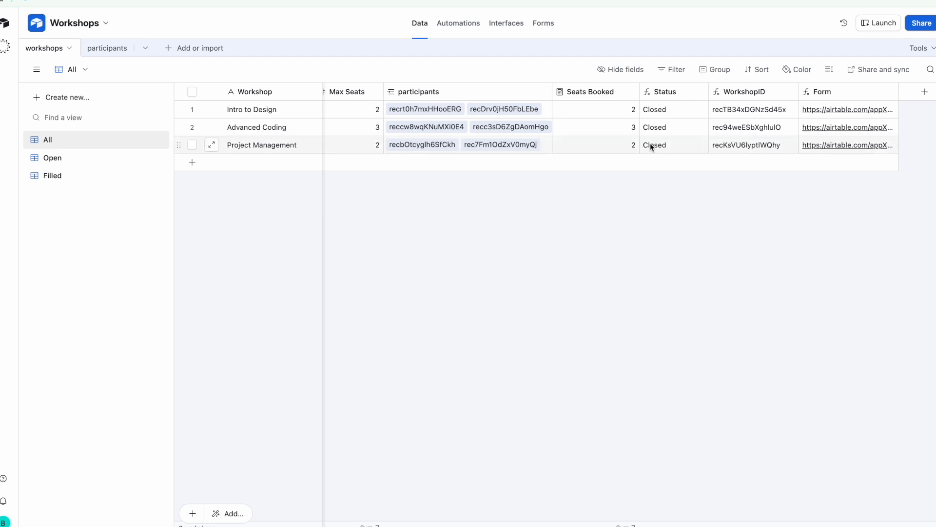
{"action": "scroll", "coordinate": [658, 142], "scroll_direction": "left", "scroll_amount": 2}
{"action": "left_click", "coordinate": [409, 146]}
{"action": "left_click", "coordinate": [409, 143]}
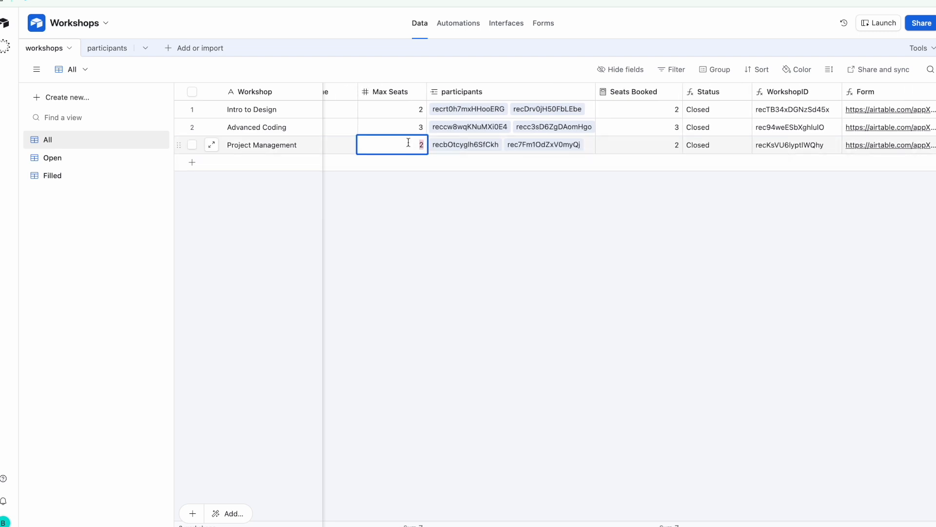
{"action": "type", "text": "3"}
{"action": "left_click", "coordinate": [483, 196]}
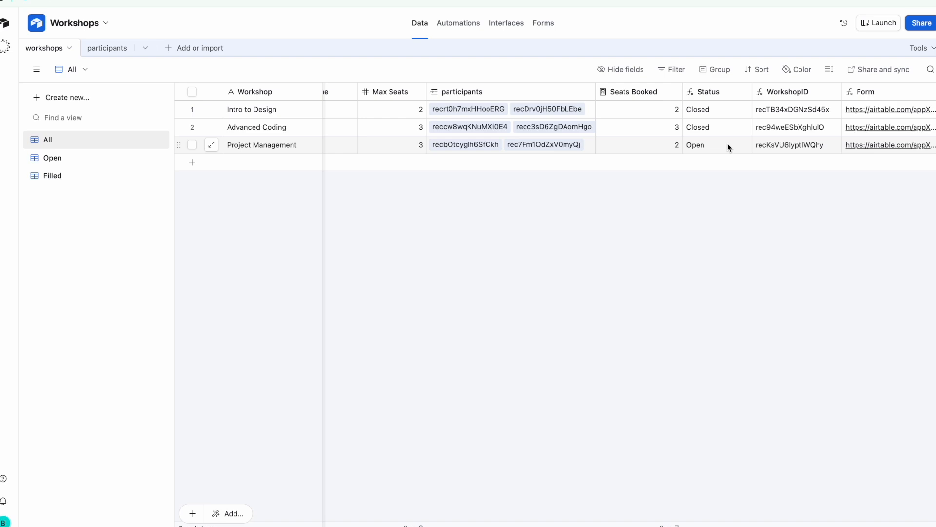
{"action": "scroll", "coordinate": [728, 144], "scroll_direction": "right", "scroll_amount": 3}
Open Project Management's registration form from row 3 and pick Project Management as Selected Workshop
{"action": "left_click", "coordinate": [794, 148]}
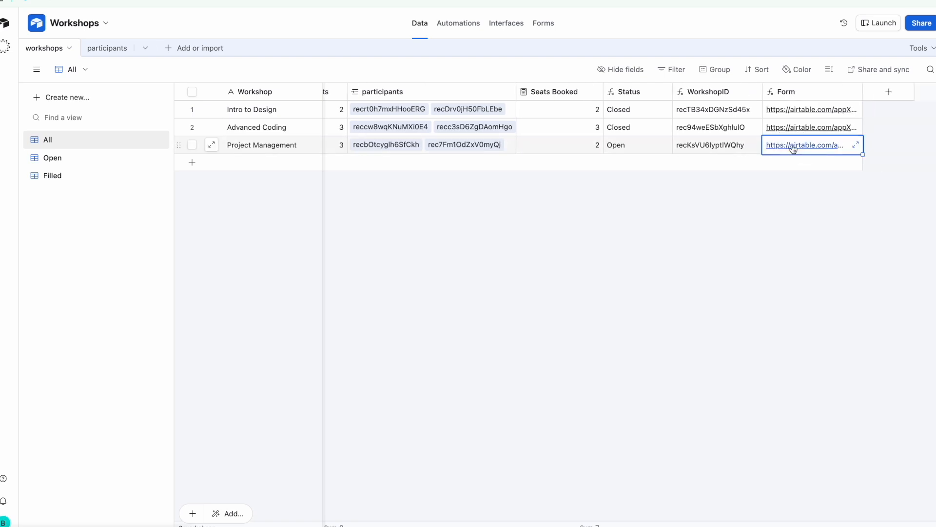
{"action": "left_click", "coordinate": [794, 147]}
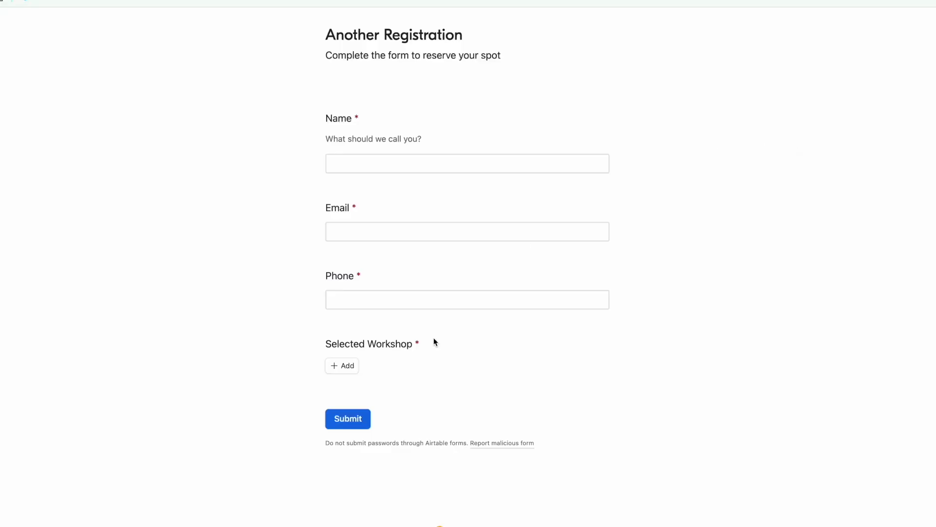
{"action": "left_click", "coordinate": [345, 366]}
{"action": "scroll", "coordinate": [395, 390], "scroll_direction": "down", "scroll_amount": 1}
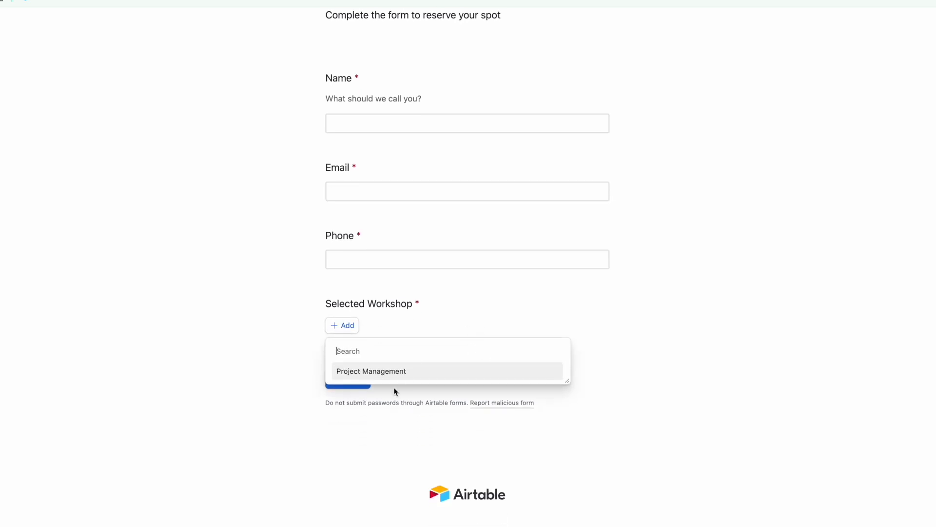
{"action": "left_click", "coordinate": [419, 371]}
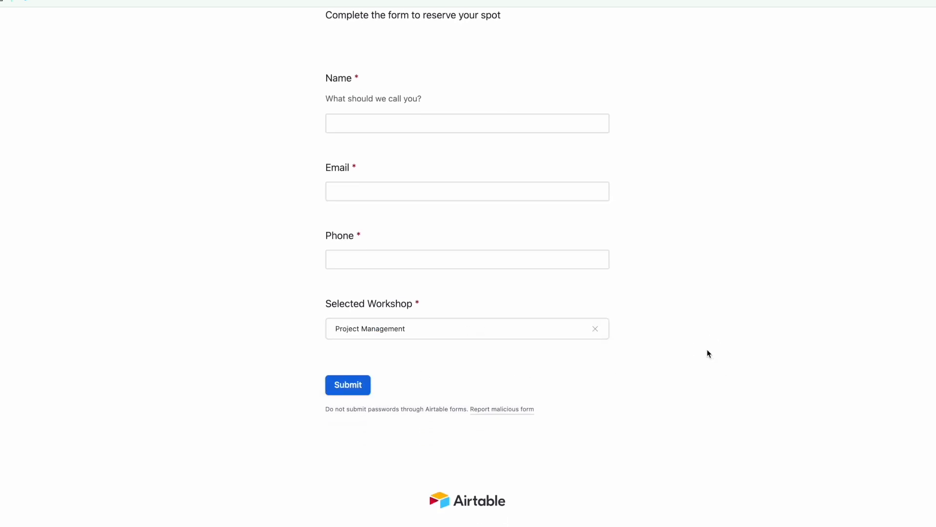
{"action": "scroll", "coordinate": [693, 294], "scroll_direction": "up", "scroll_amount": 1}
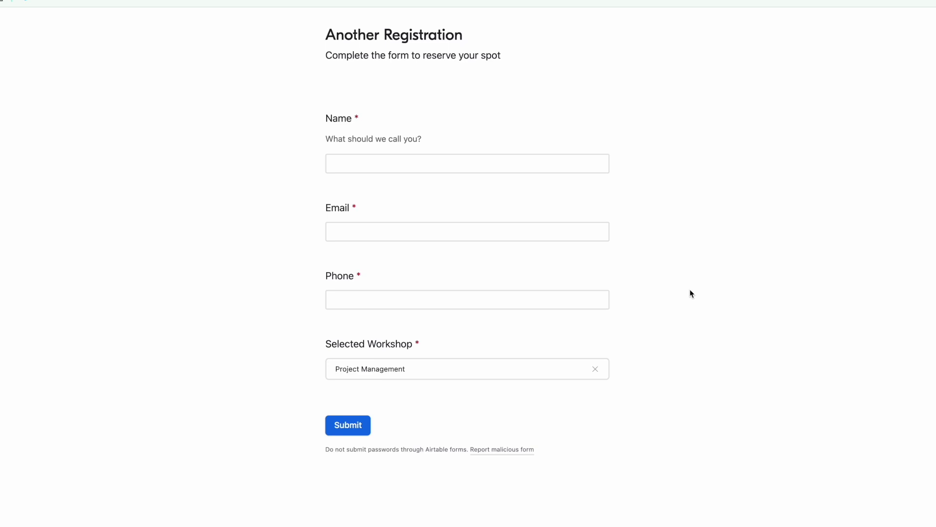
{"action": "left_click", "coordinate": [418, 165]}
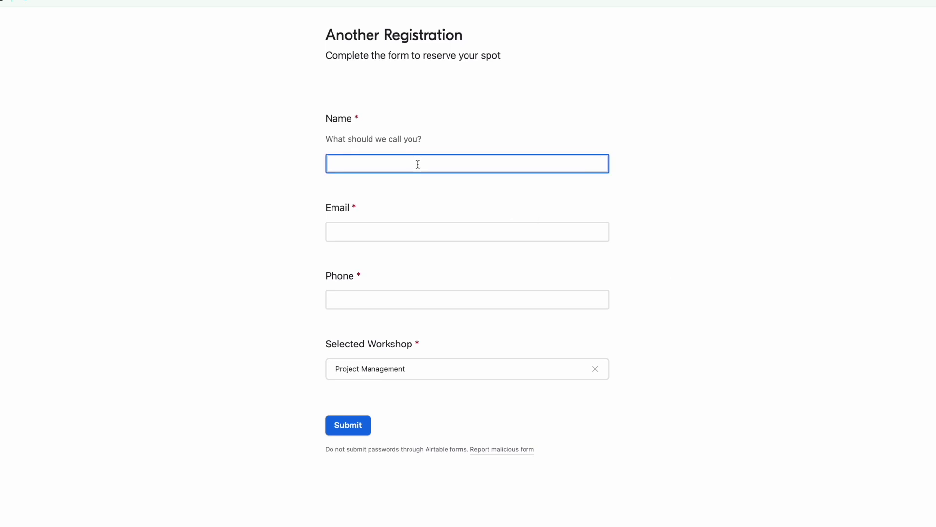
Enter the new registrant's full name, e-mail address and phone number, then submit the form
{"action": "left_click", "coordinate": [385, 182]}
{"action": "left_click", "coordinate": [330, 225]}
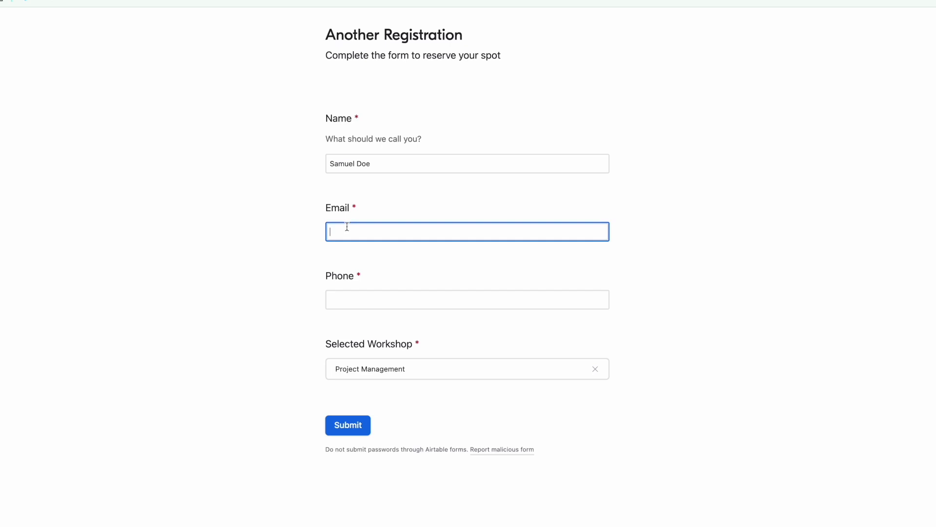
{"action": "type", "text": "sam"}
{"action": "type", "text": "ual"}
{"action": "type", "text": "@test"}
{"action": "type", "text": ".com"}
{"action": "left_click", "coordinate": [382, 257]}
{"action": "left_click", "coordinate": [388, 297]}
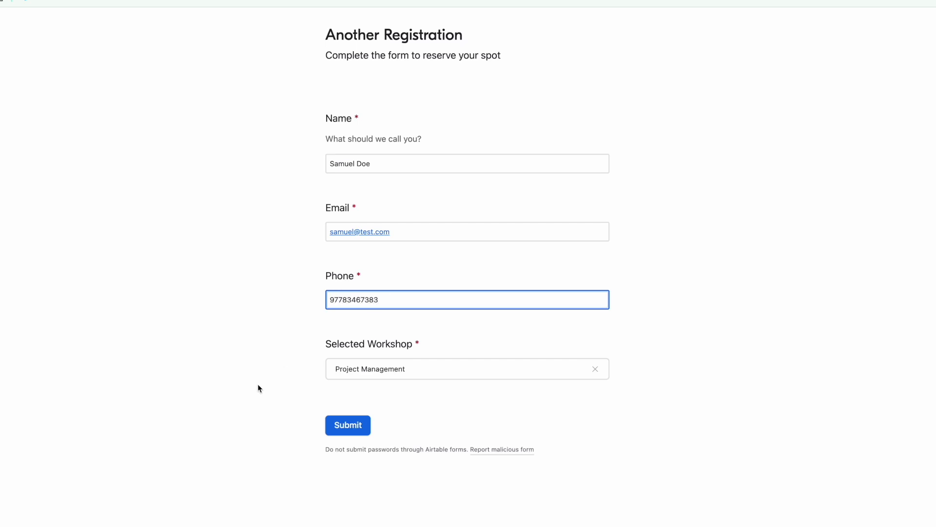
{"action": "left_click", "coordinate": [204, 270]}
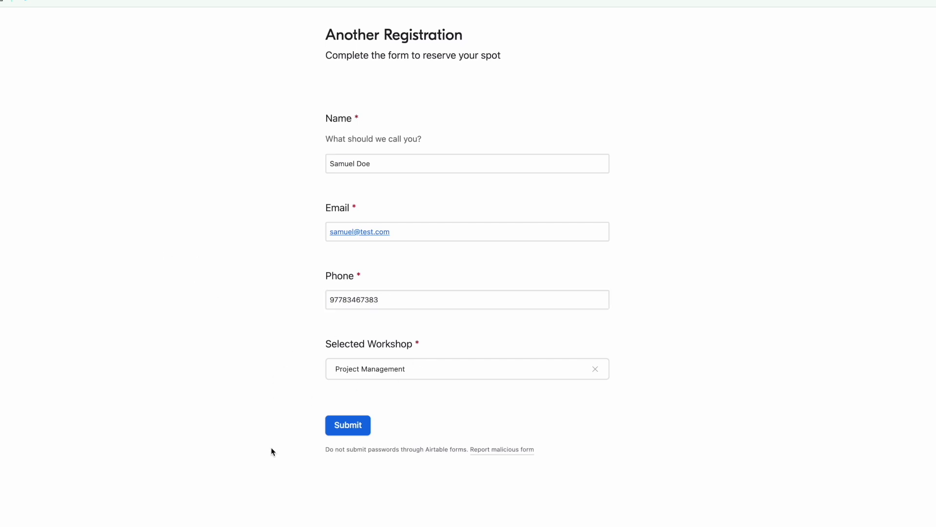
{"action": "left_click", "coordinate": [341, 429]}
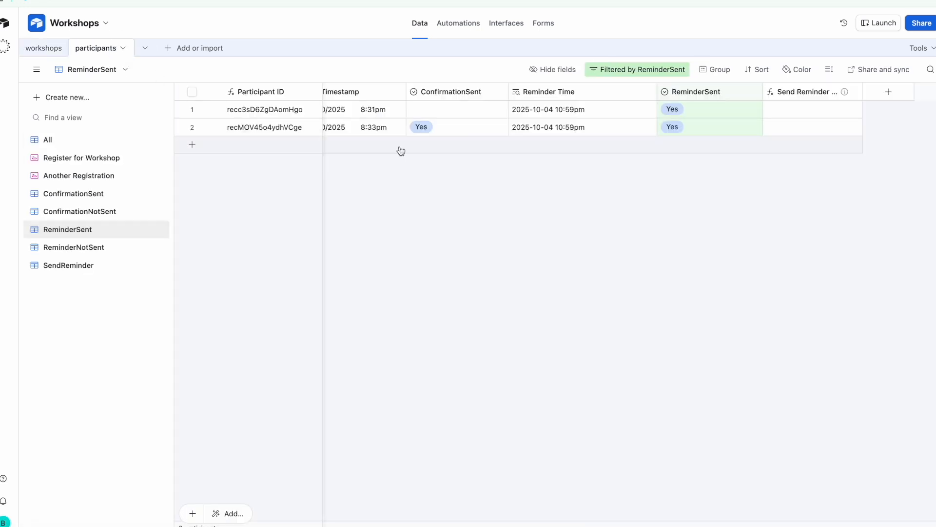
Show the All participants view and verify row 8's registrant has ConfirmationSent Yes, ReminderSent No
{"action": "left_click", "coordinate": [63, 140]}
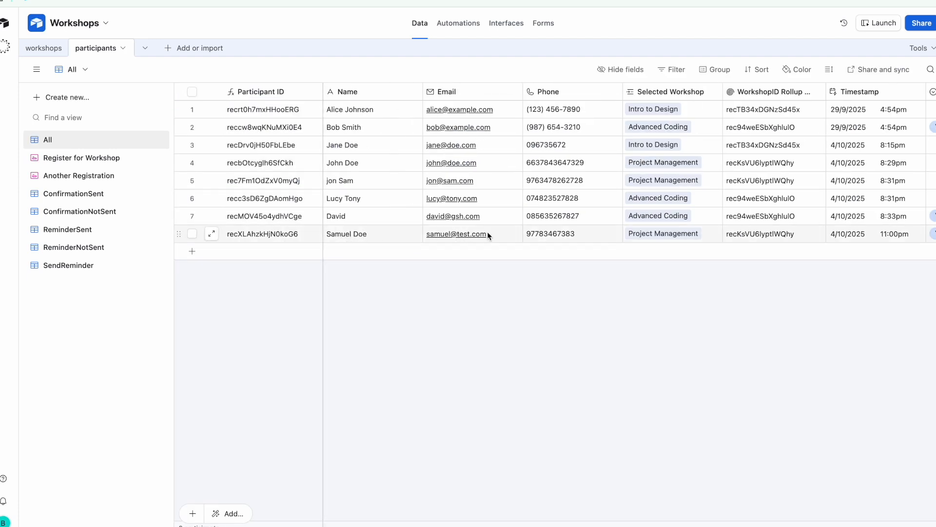
{"action": "scroll", "coordinate": [487, 232], "scroll_direction": "right", "scroll_amount": 10}
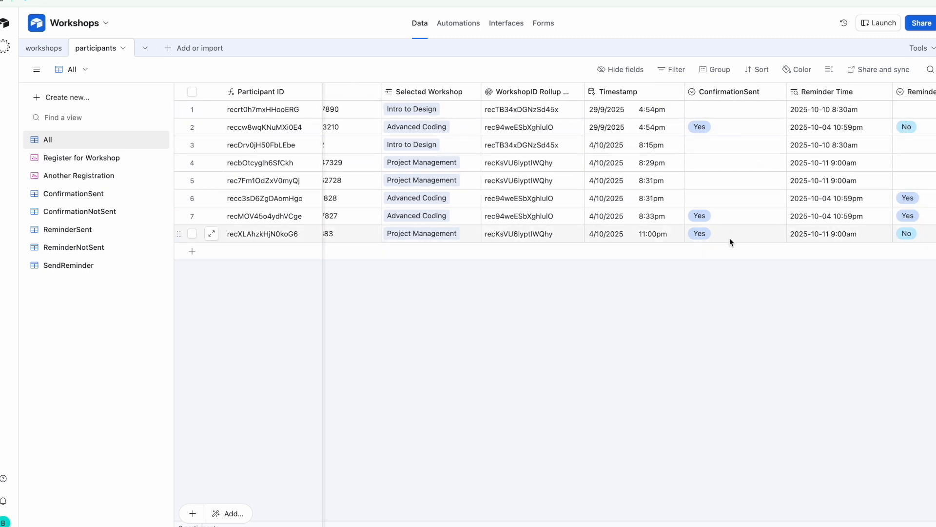
{"action": "scroll", "coordinate": [750, 234], "scroll_direction": "right", "scroll_amount": 5}
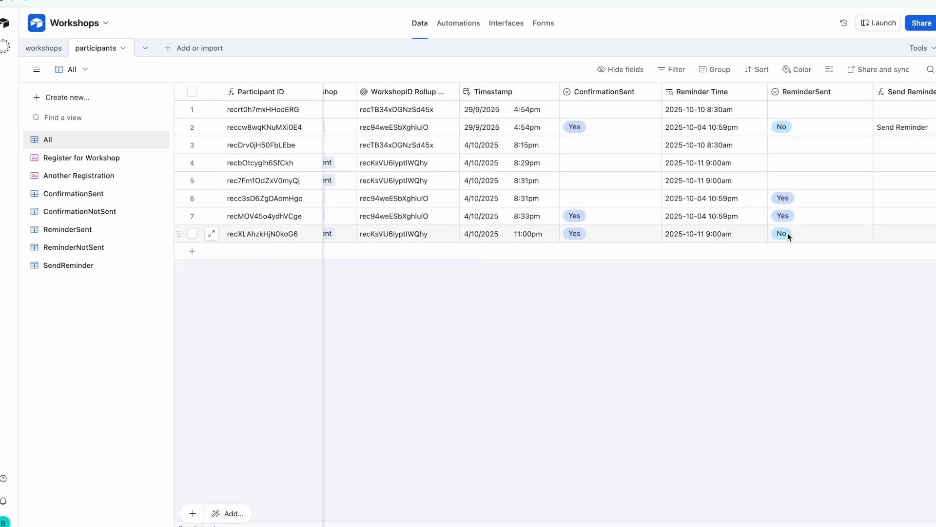
{"action": "scroll", "coordinate": [789, 235], "scroll_direction": "right", "scroll_amount": 4}
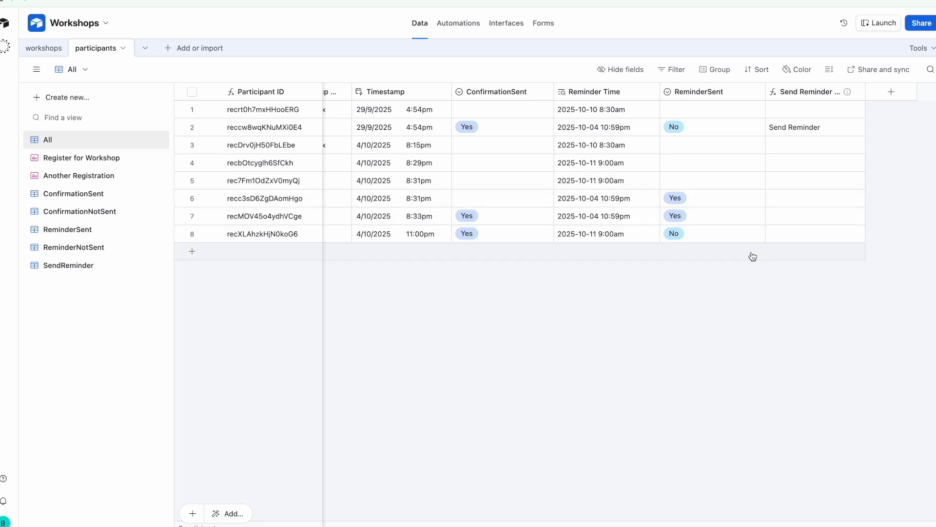
Open the Send Confirmations automation's run history and expand its successful run
{"action": "left_click", "coordinate": [462, 27]}
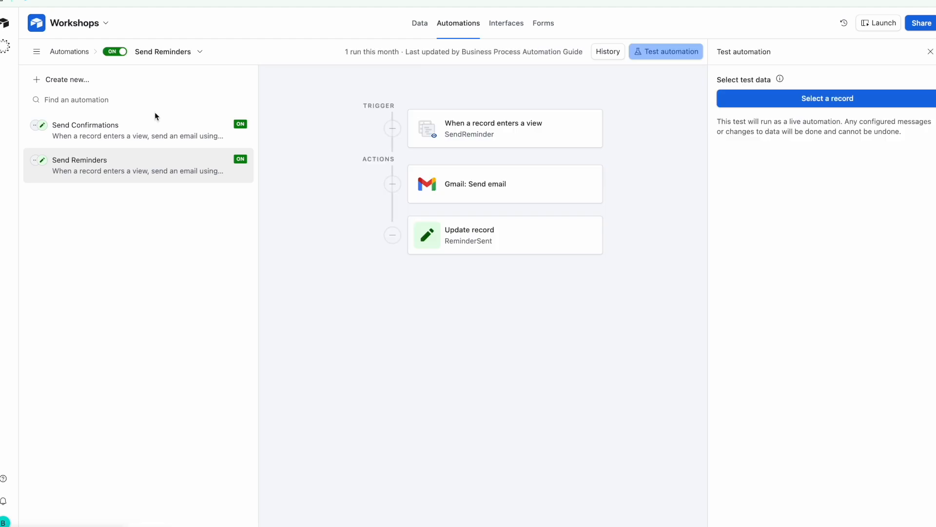
{"action": "left_click", "coordinate": [133, 122]}
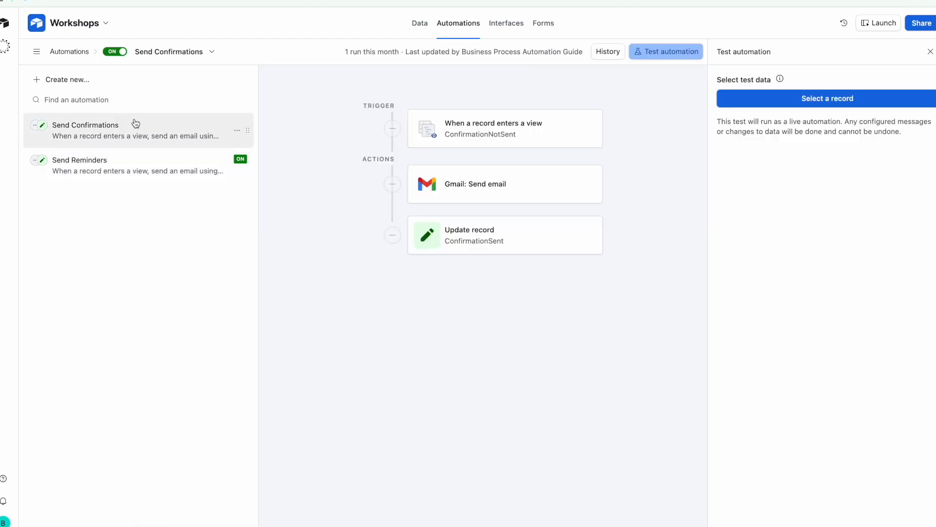
{"action": "left_click", "coordinate": [608, 52]}
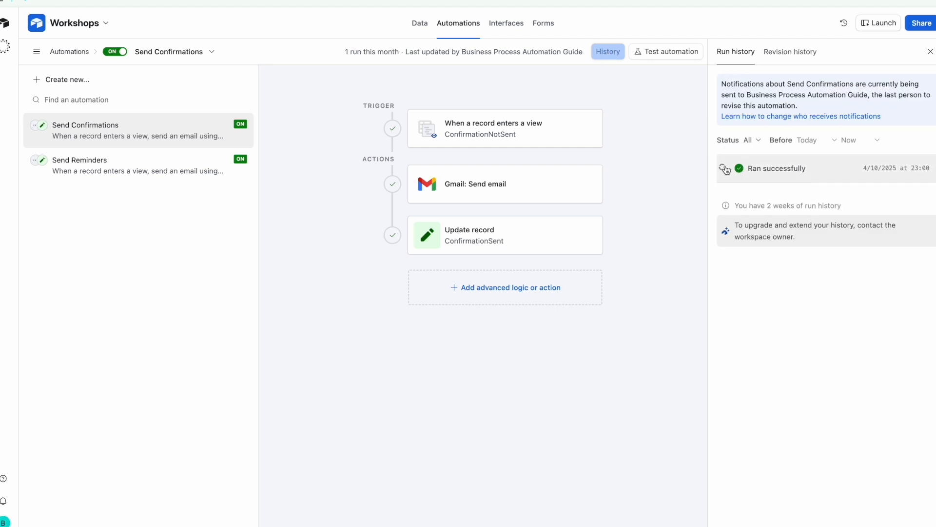
{"action": "left_click", "coordinate": [751, 178]}
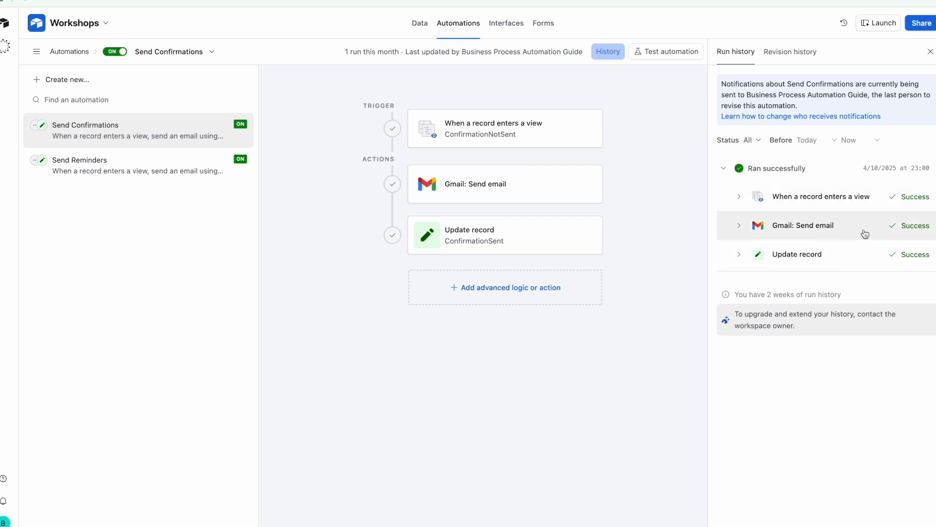
Expand the run's trigger record, email-sending step and record-update step details
{"action": "left_click", "coordinate": [739, 196]}
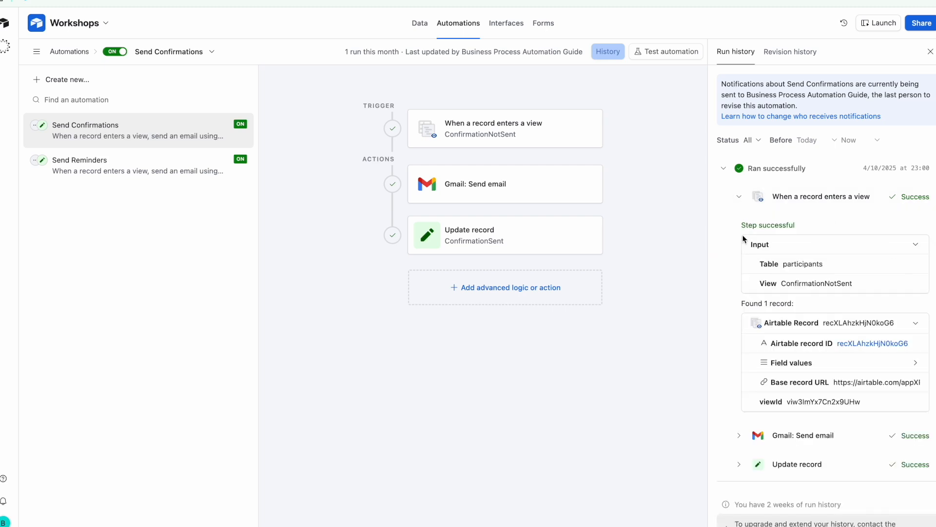
{"action": "scroll", "coordinate": [744, 239], "scroll_direction": "down", "scroll_amount": 1}
{"action": "left_click", "coordinate": [740, 411]}
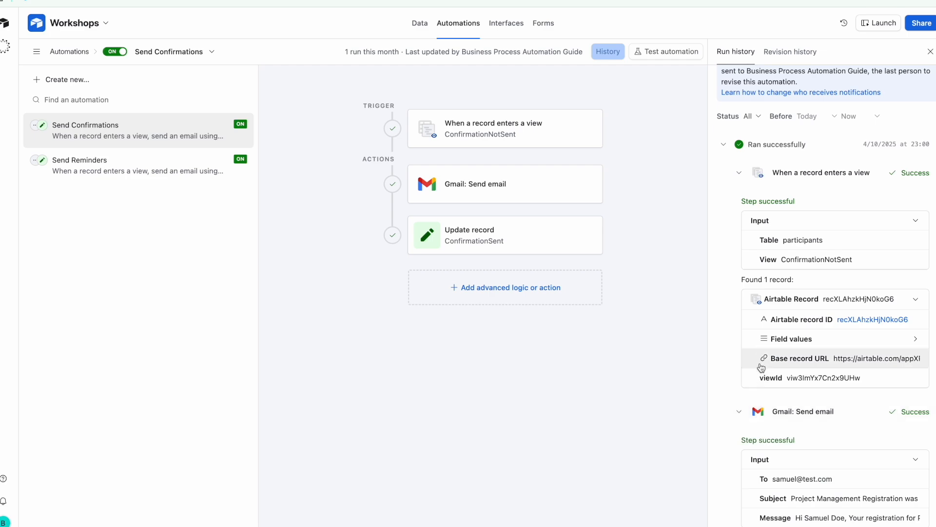
{"action": "scroll", "coordinate": [761, 371], "scroll_direction": "down", "scroll_amount": 5}
{"action": "left_click", "coordinate": [739, 440]}
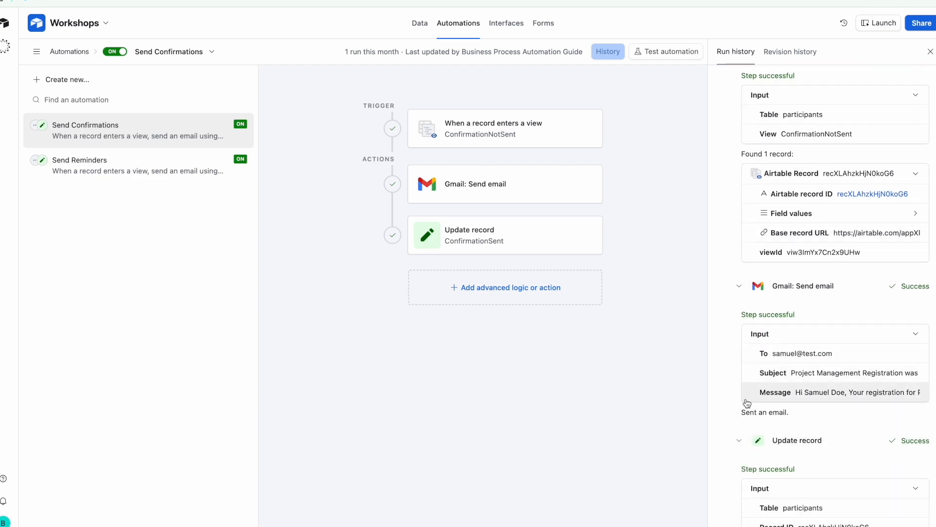
{"action": "scroll", "coordinate": [747, 403], "scroll_direction": "down", "scroll_amount": 8}
{"action": "scroll", "coordinate": [746, 401], "scroll_direction": "up", "scroll_amount": 14}
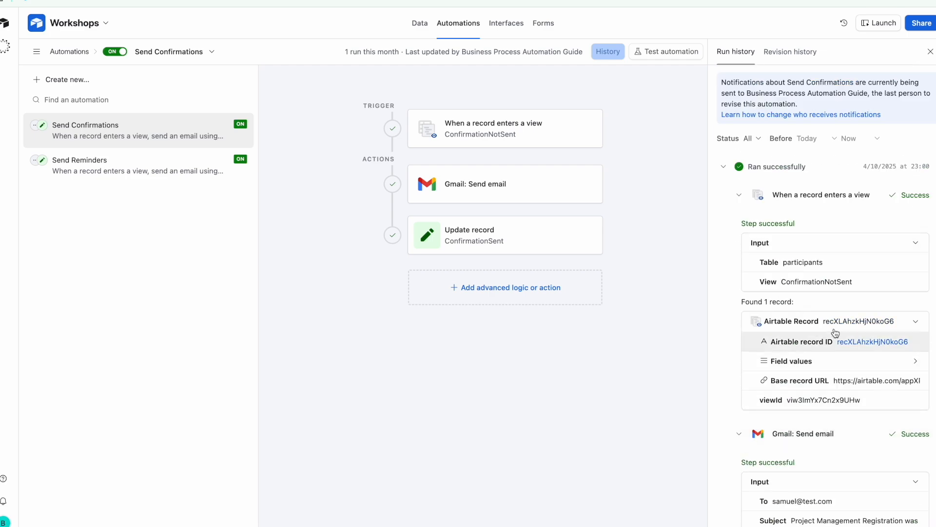
{"action": "scroll", "coordinate": [829, 352], "scroll_direction": "down", "scroll_amount": 9}
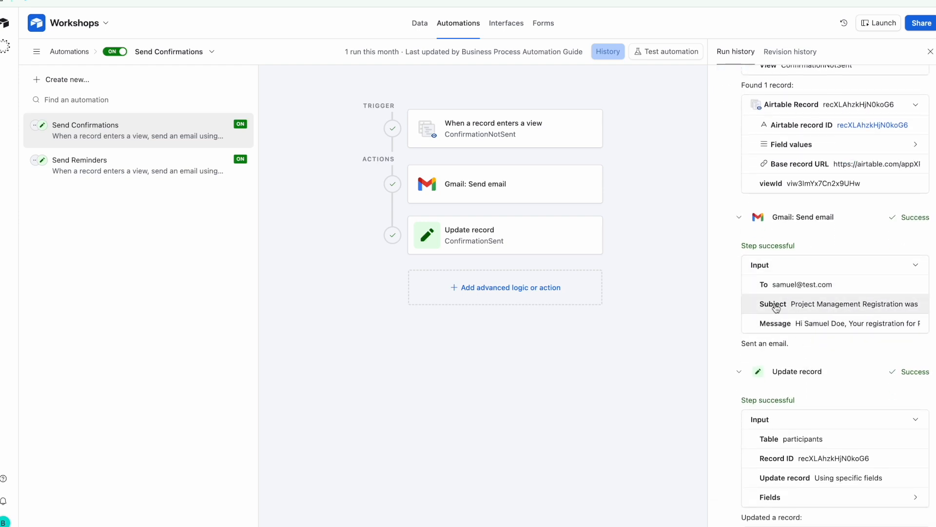
Read the full confirmation email message and subject line the run sent
{"action": "left_click", "coordinate": [843, 325]}
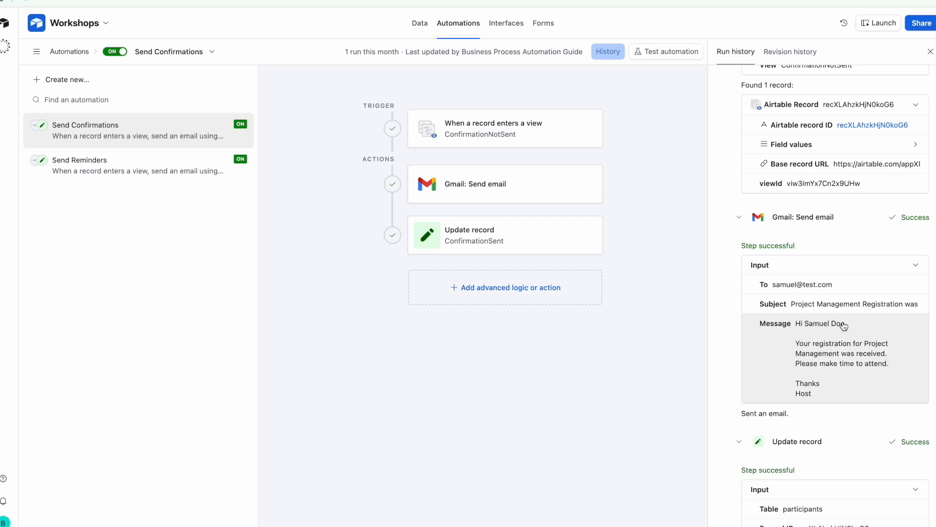
{"action": "left_click", "coordinate": [843, 307]}
{"action": "scroll", "coordinate": [842, 309], "scroll_direction": "down", "scroll_amount": 4}
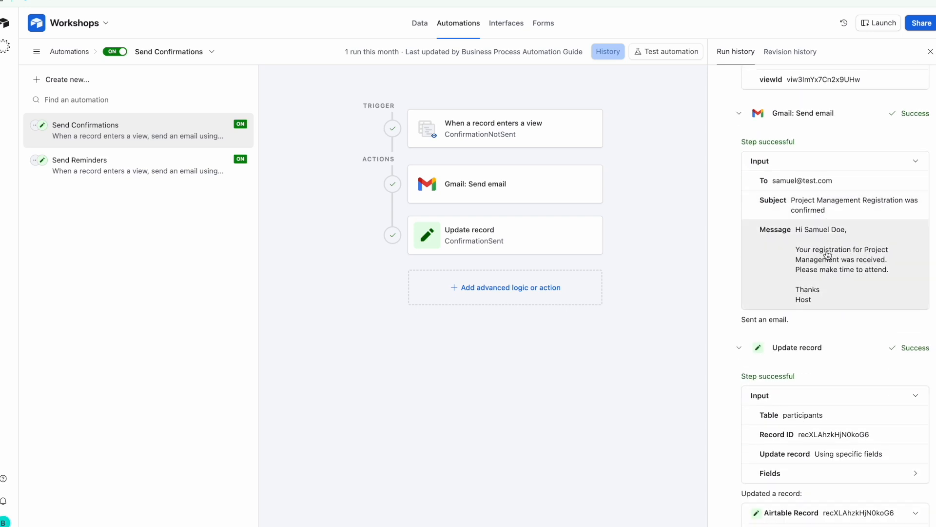
{"action": "scroll", "coordinate": [829, 290], "scroll_direction": "down", "scroll_amount": 4}
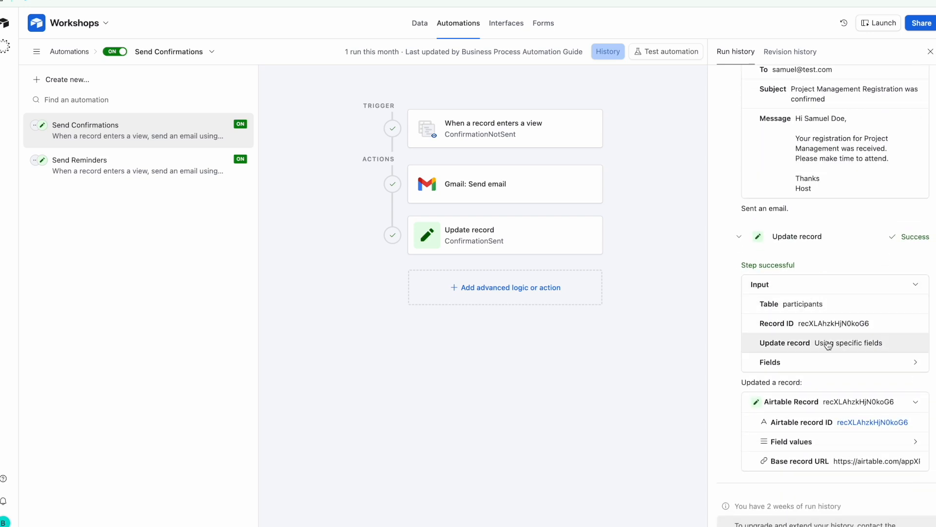
{"action": "scroll", "coordinate": [828, 344], "scroll_direction": "down", "scroll_amount": 1}
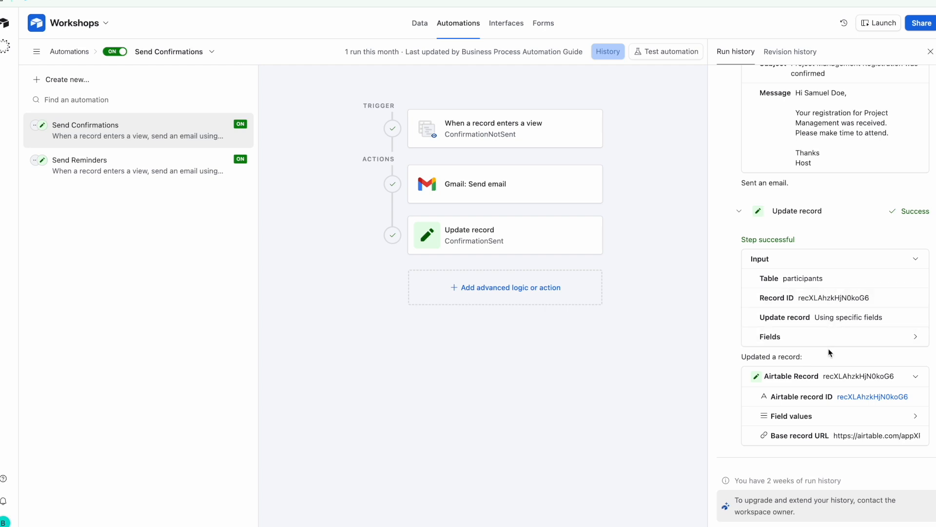
Check the updated record's field values show ConfirmationSent set, then return to the participants data
{"action": "left_click", "coordinate": [838, 418]}
{"action": "scroll", "coordinate": [836, 404], "scroll_direction": "down", "scroll_amount": 5}
{"action": "scroll", "coordinate": [820, 446], "scroll_direction": "down", "scroll_amount": 1}
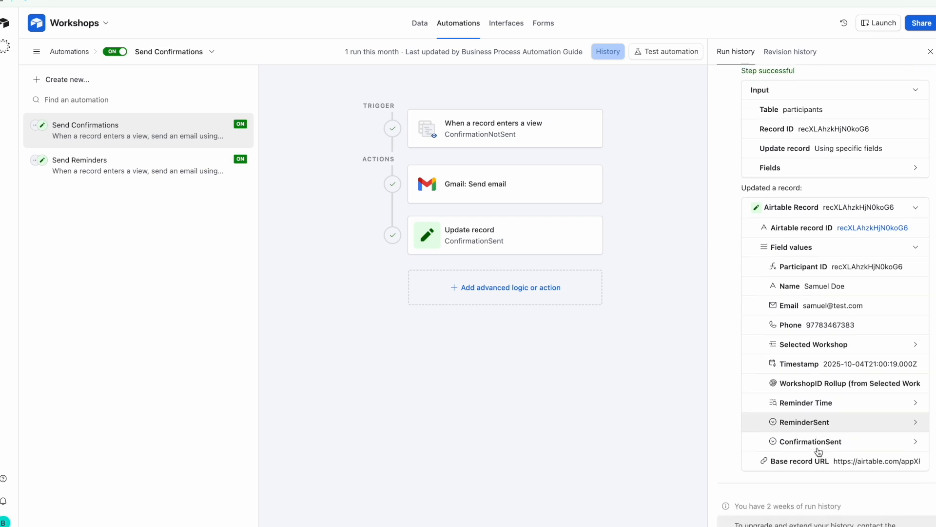
{"action": "scroll", "coordinate": [819, 453], "scroll_direction": "down", "scroll_amount": 1}
{"action": "left_click", "coordinate": [854, 418]}
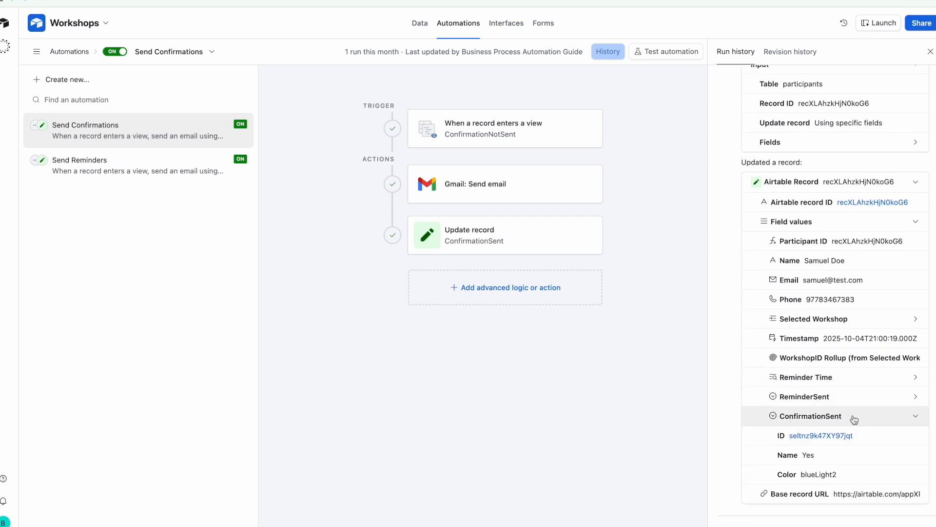
{"action": "scroll", "coordinate": [854, 419], "scroll_direction": "down", "scroll_amount": 2}
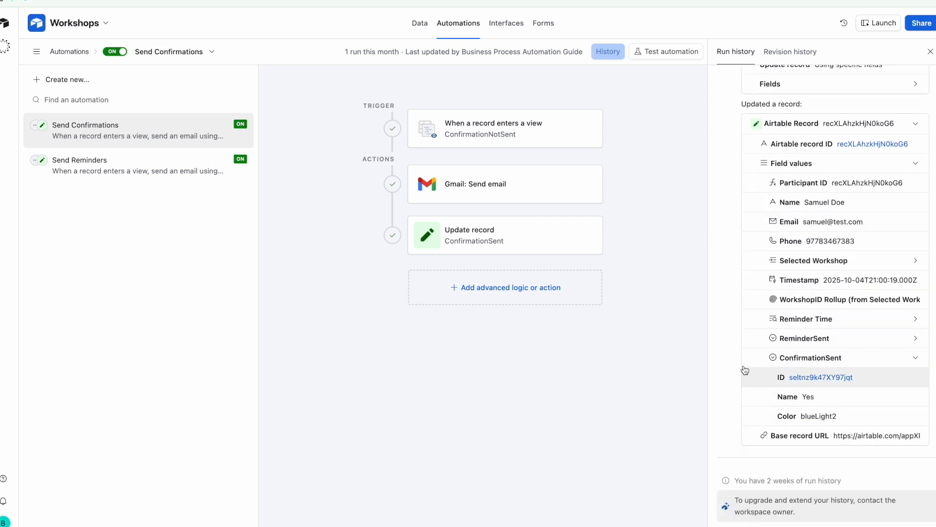
{"action": "left_click", "coordinate": [422, 28]}
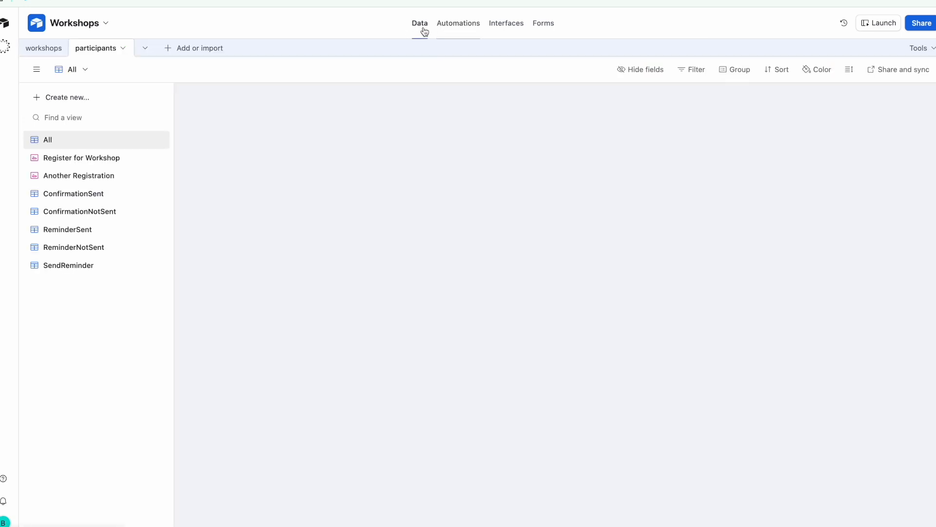
Change row 2's ConfirmationSent back to No in the participants table
{"action": "scroll", "coordinate": [450, 126], "scroll_direction": "left", "scroll_amount": 5}
{"action": "scroll", "coordinate": [450, 127], "scroll_direction": "right", "scroll_amount": 6}
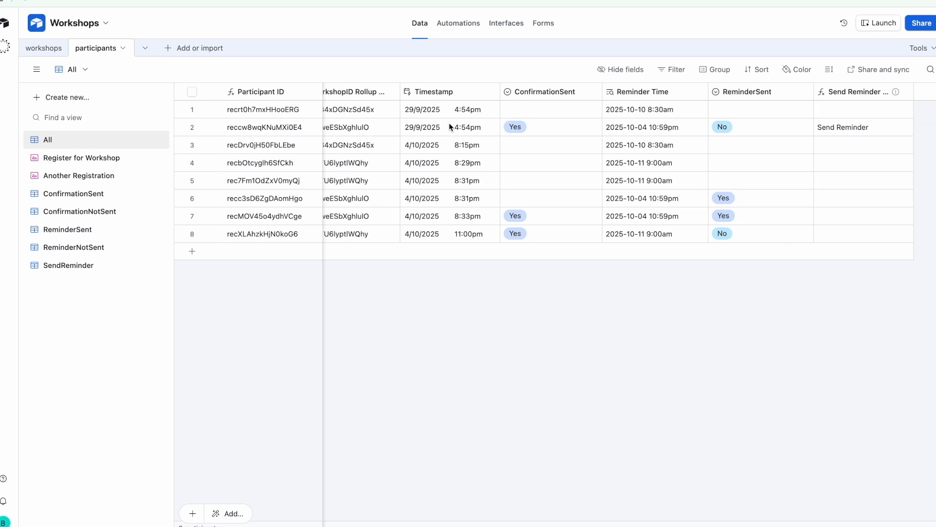
{"action": "scroll", "coordinate": [450, 127], "scroll_direction": "right", "scroll_amount": 2}
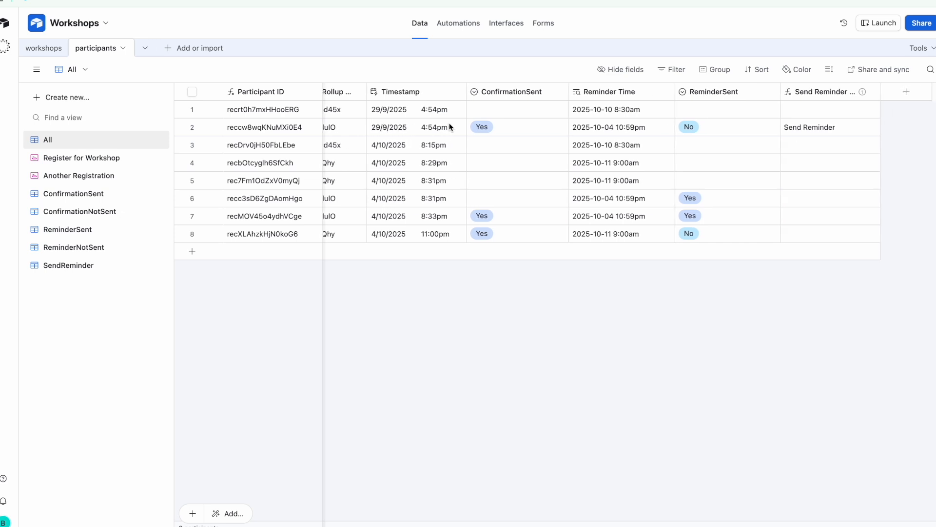
{"action": "left_click", "coordinate": [527, 130]}
{"action": "left_click", "coordinate": [527, 130]}
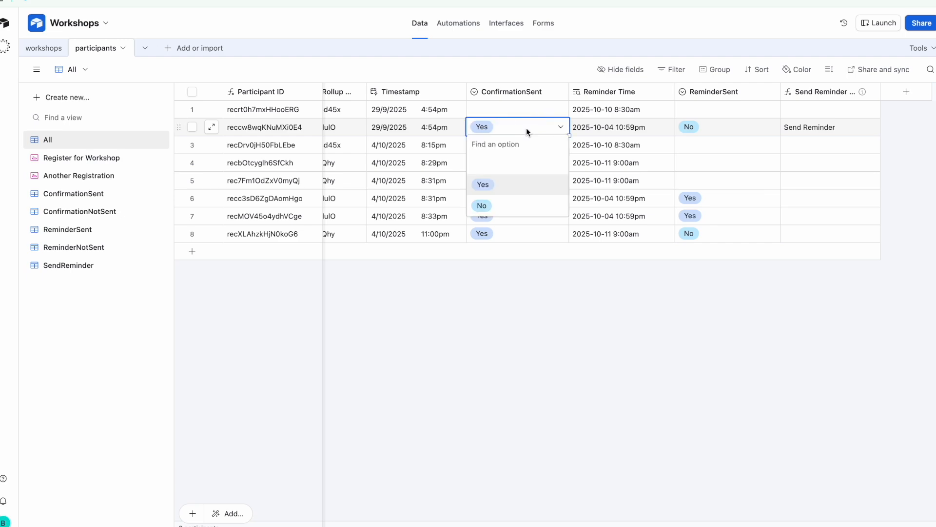
{"action": "left_click", "coordinate": [520, 204]}
{"action": "left_click", "coordinate": [547, 297]}
{"action": "scroll", "coordinate": [506, 142], "scroll_direction": "left", "scroll_amount": 10}
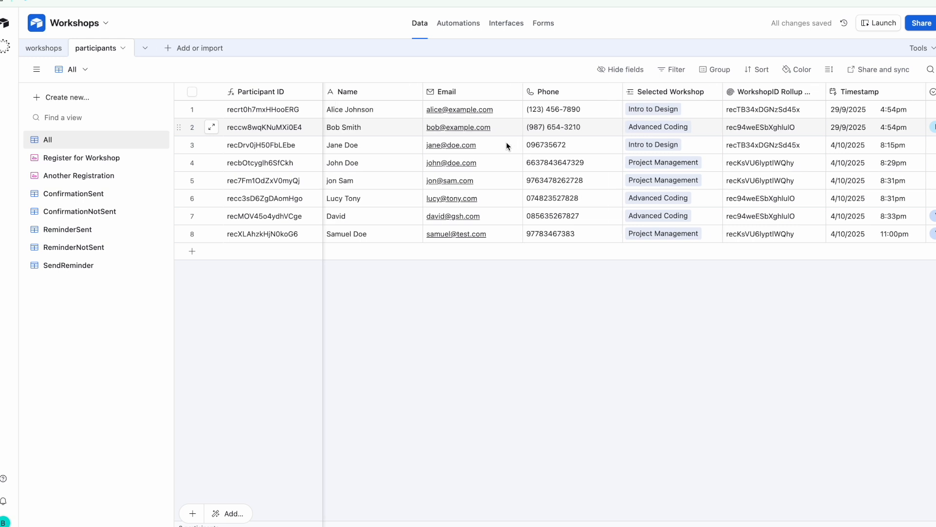
{"action": "scroll", "coordinate": [502, 127], "scroll_direction": "right", "scroll_amount": 10}
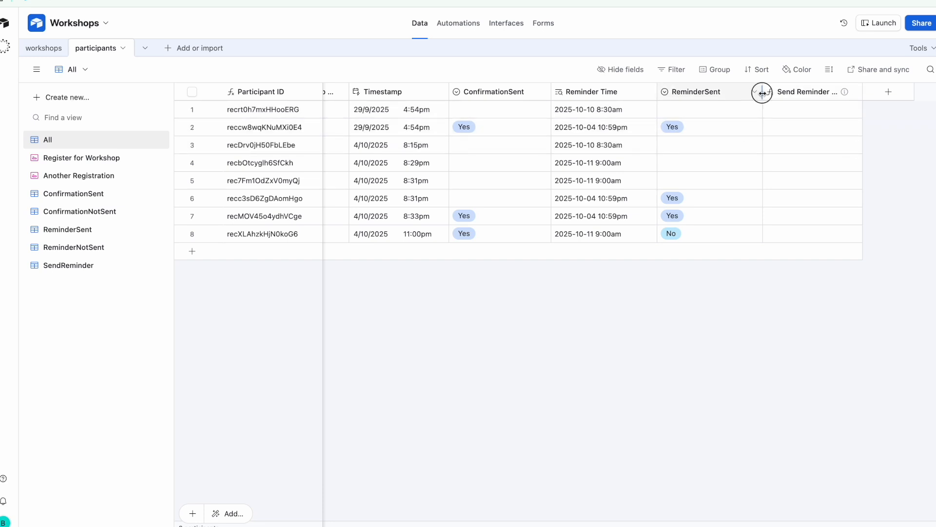
{"action": "left_click_drag", "start_coordinate": [762, 92], "coordinate": [749, 93]}
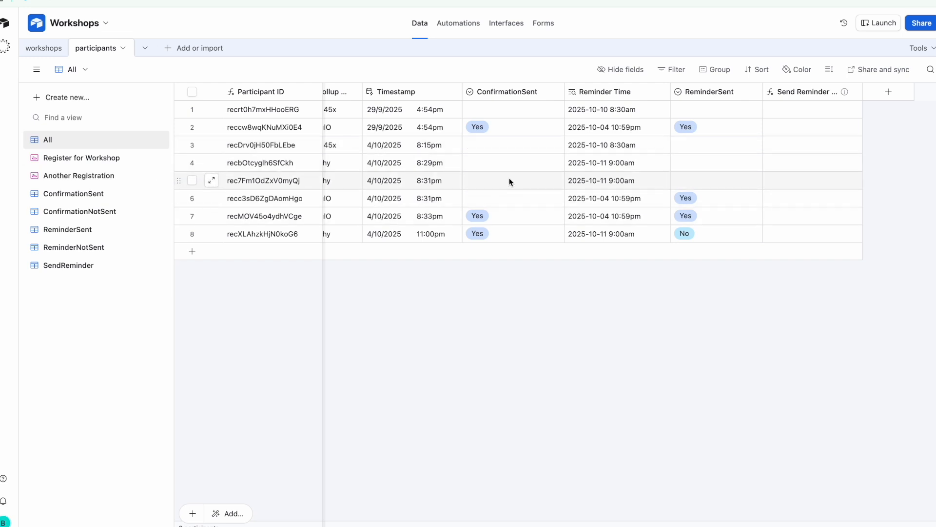
{"action": "scroll", "coordinate": [563, 180], "scroll_direction": "left", "scroll_amount": 5}
{"action": "scroll", "coordinate": [563, 180], "scroll_direction": "left", "scroll_amount": 2}
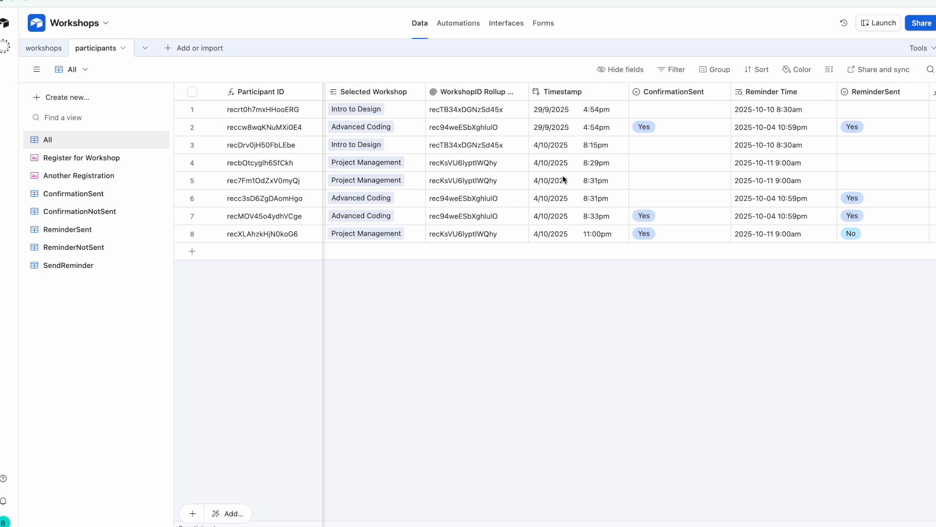
{"action": "scroll", "coordinate": [563, 179], "scroll_direction": "left", "scroll_amount": 10}
{"action": "scroll", "coordinate": [563, 180], "scroll_direction": "right", "scroll_amount": 5}
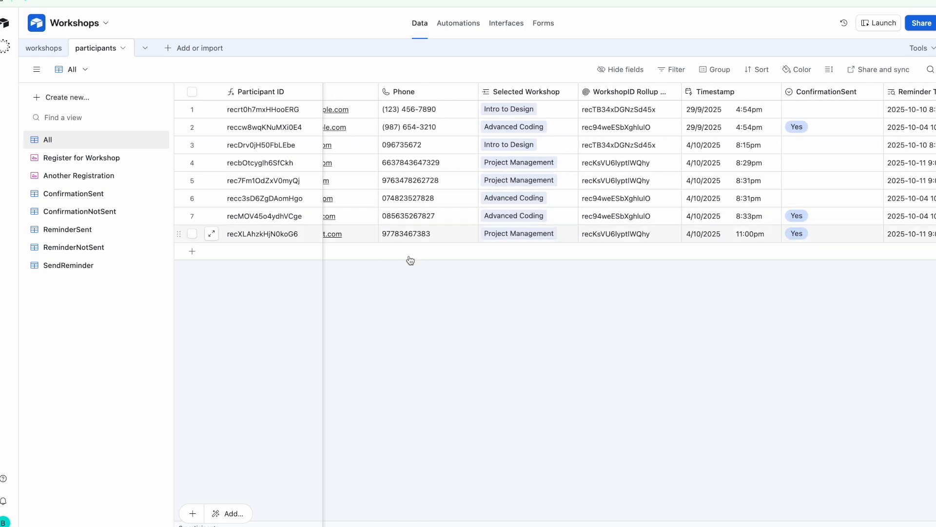